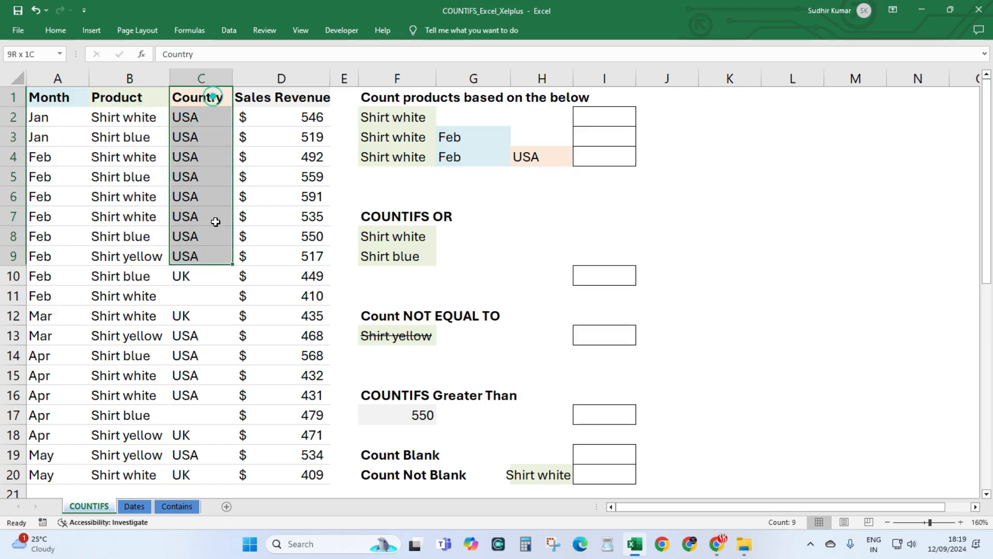
pyautogui.moveTo(269, 98); pyautogui.dragTo(246, 267)
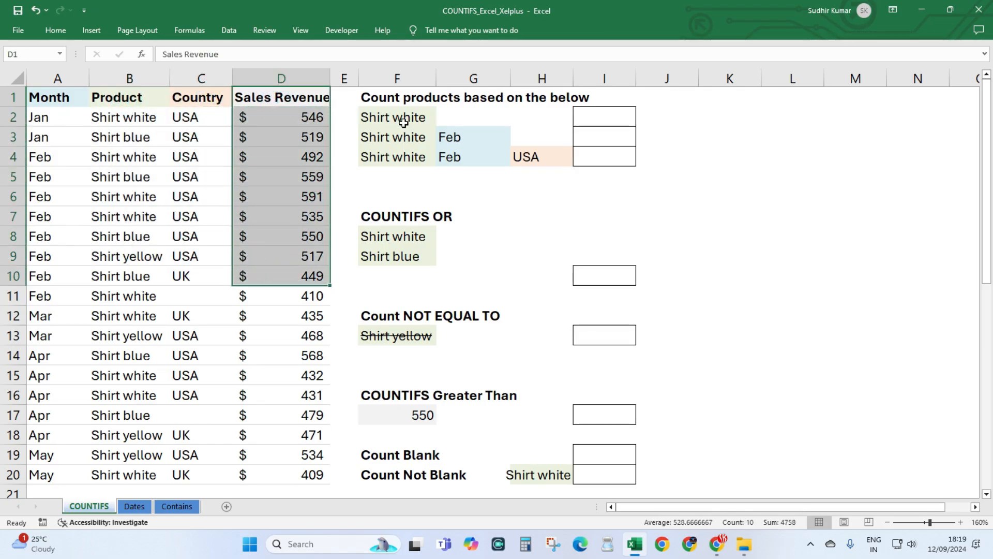
pyautogui.click(595, 115)
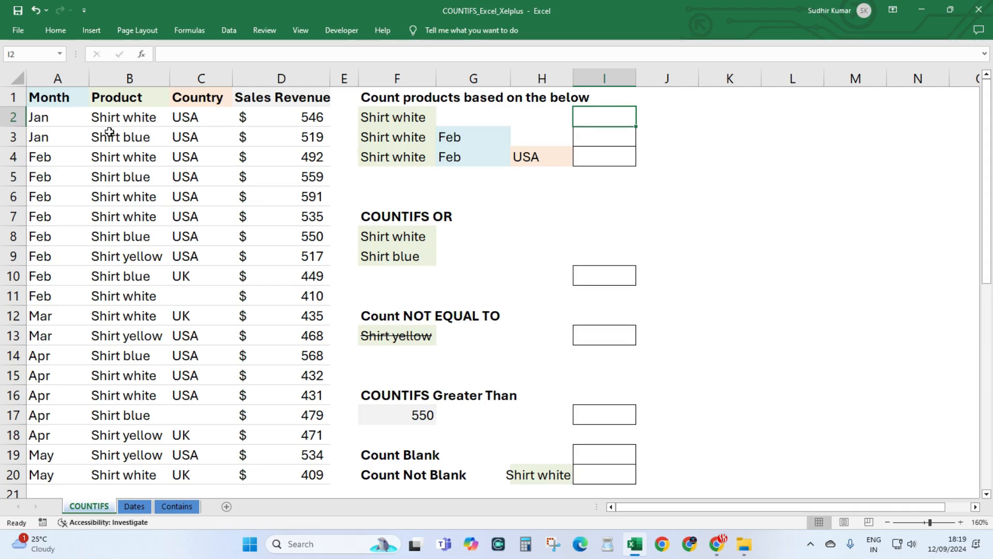
pyautogui.click(400, 118)
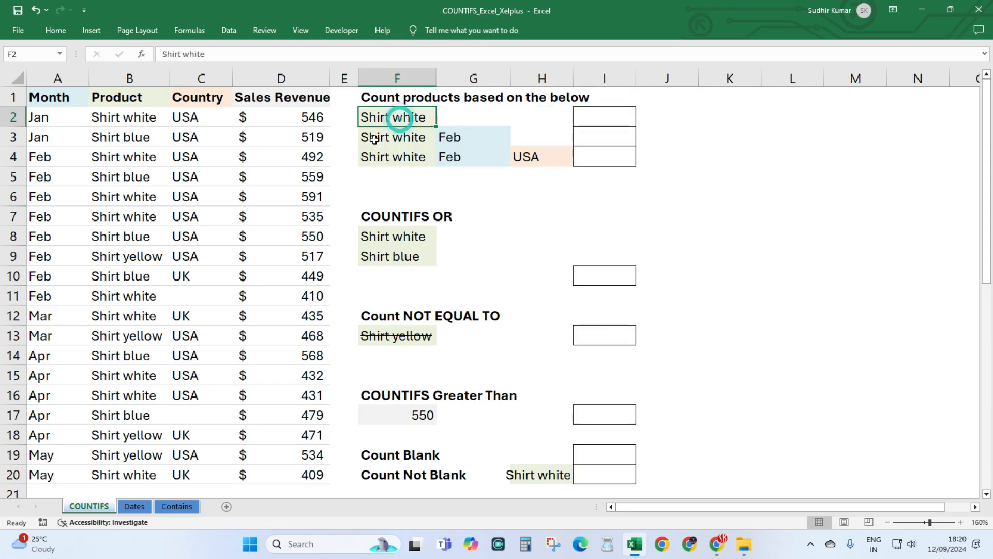
# - Count the Shirt white entries in cell I2 with the formula =COUNTIF(B2:B20,F2)
pyautogui.click(595, 118)
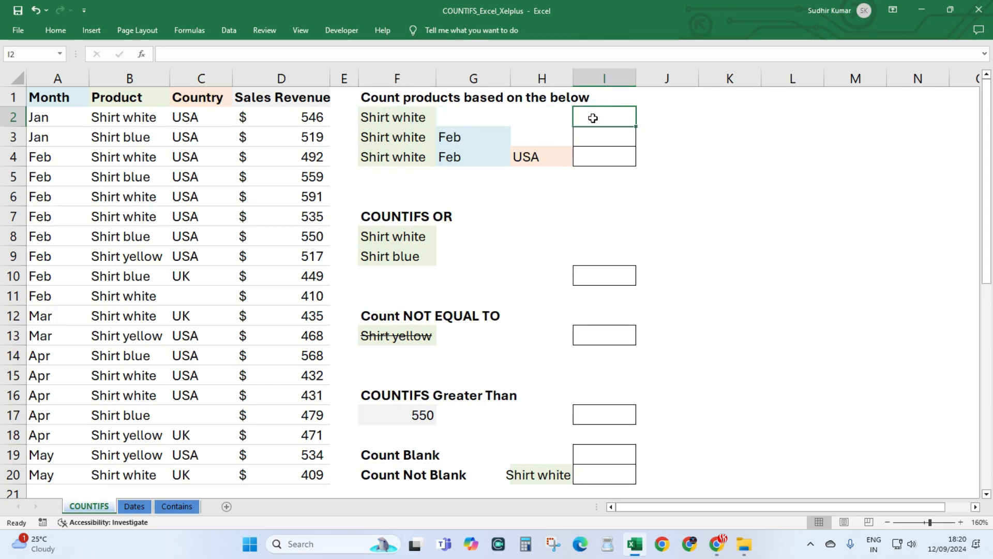
pyautogui.write('=countif')
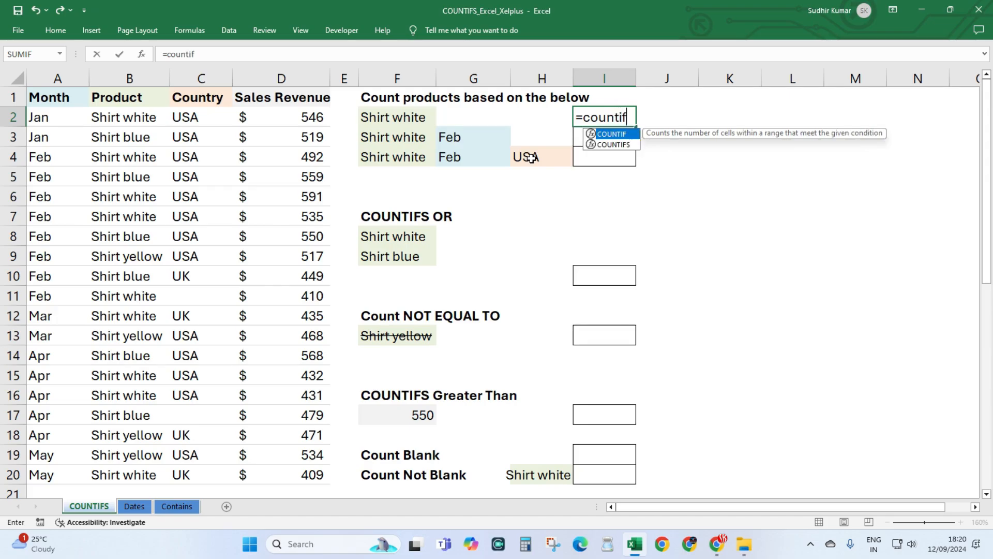
pyautogui.press('Tab')
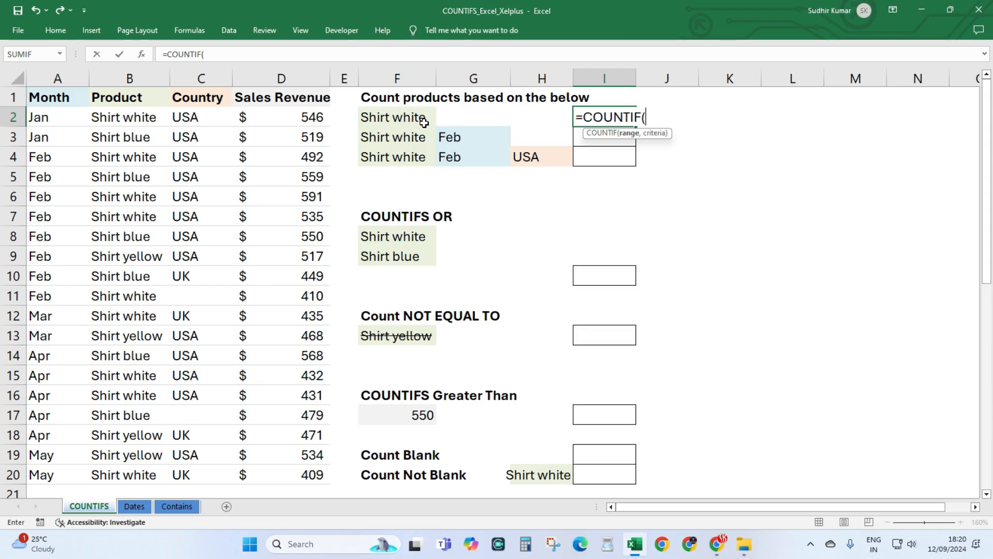
pyautogui.moveTo(139, 117)
pyautogui.mouseDown()
pyautogui.moveTo(131, 275)
pyautogui.moveTo(135, 123)
pyautogui.mouseUp()
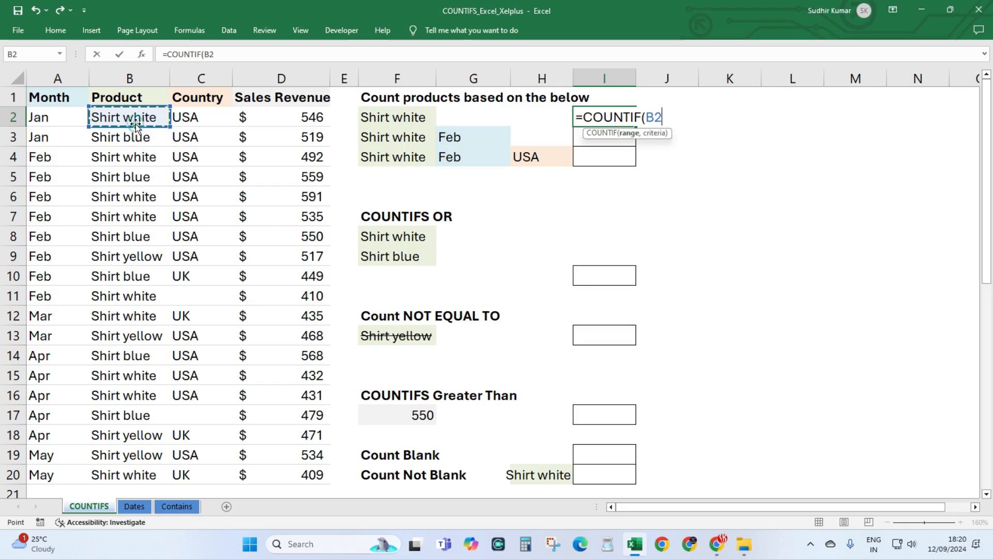
pyautogui.hotkey('ctrl', 'shift', 'Down')
pyautogui.write(',')
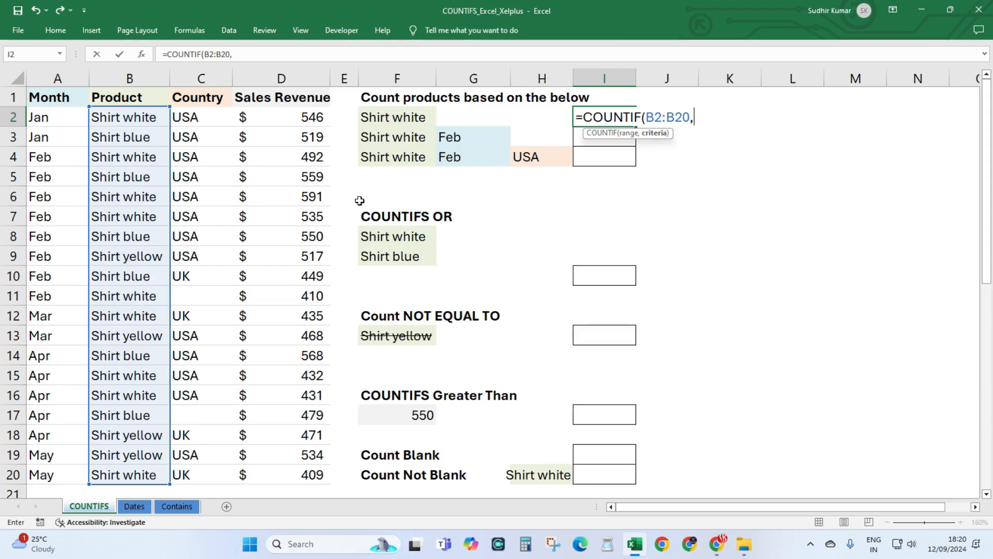
pyautogui.click(388, 124)
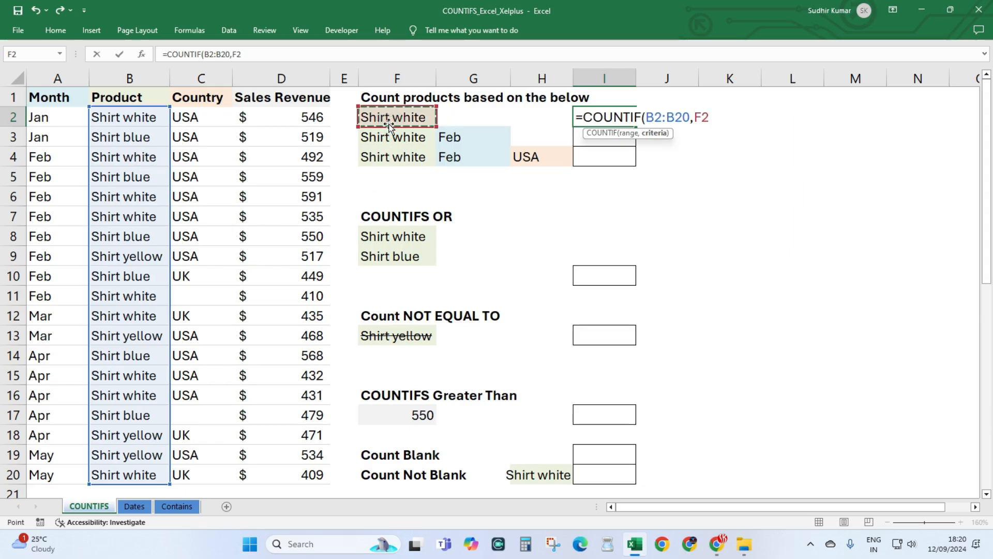
pyautogui.write(')')
pyautogui.press('Return')
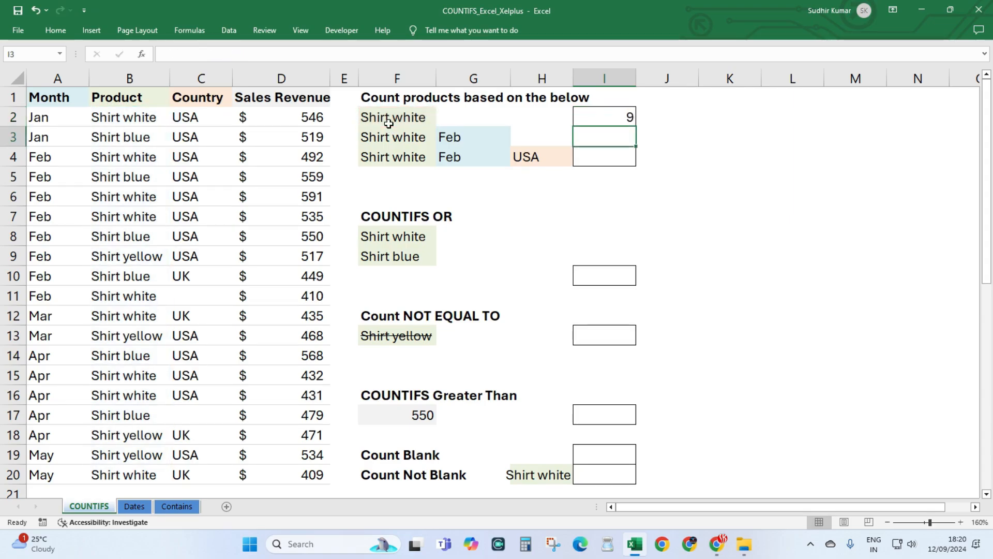
# - Examine the Product and Month columns against the criteria in row 3, Shirt white and Feb
pyautogui.click(388, 123)
pyautogui.moveTo(133, 120); pyautogui.dragTo(108, 472)
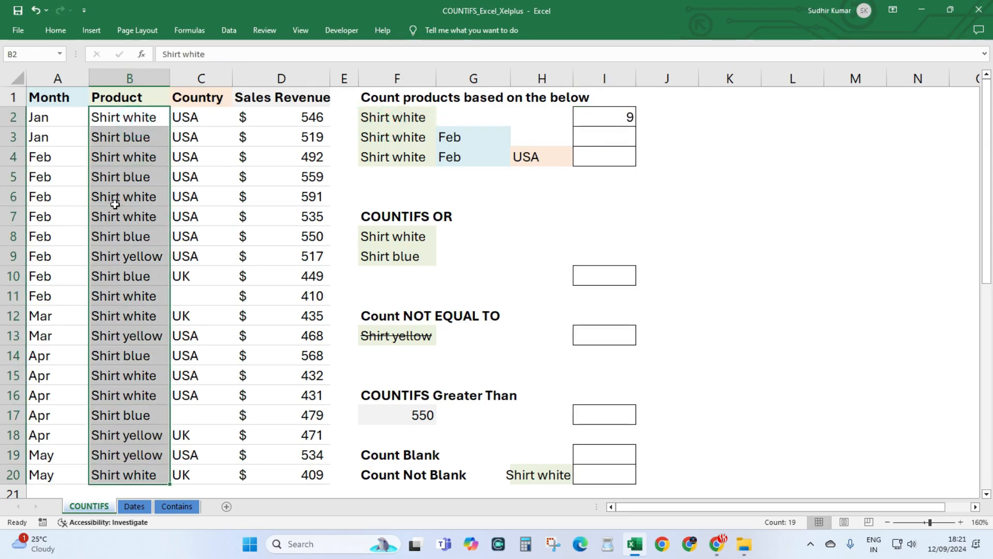
pyautogui.click(590, 127)
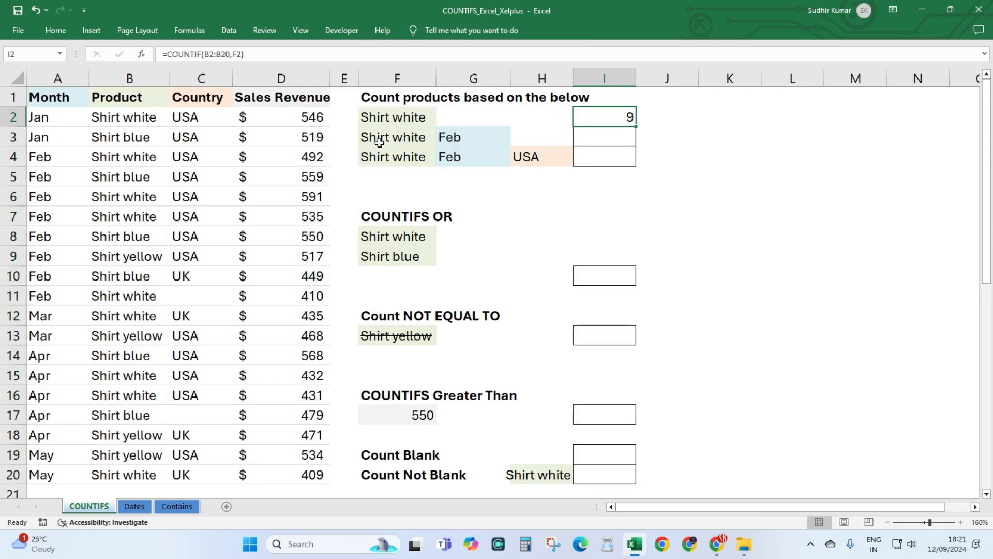
pyautogui.moveTo(119, 137); pyautogui.dragTo(136, 335)
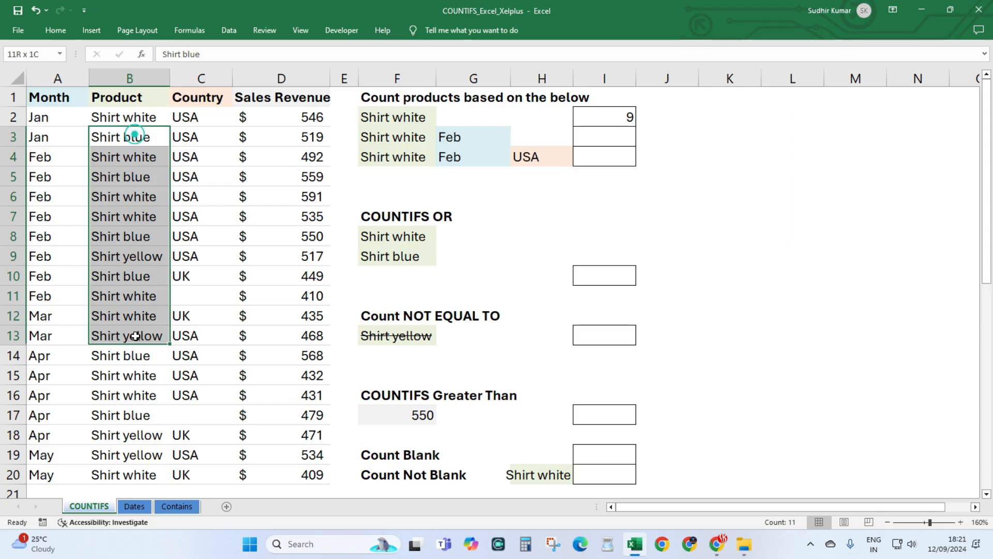
pyautogui.moveTo(42, 157); pyautogui.dragTo(45, 333)
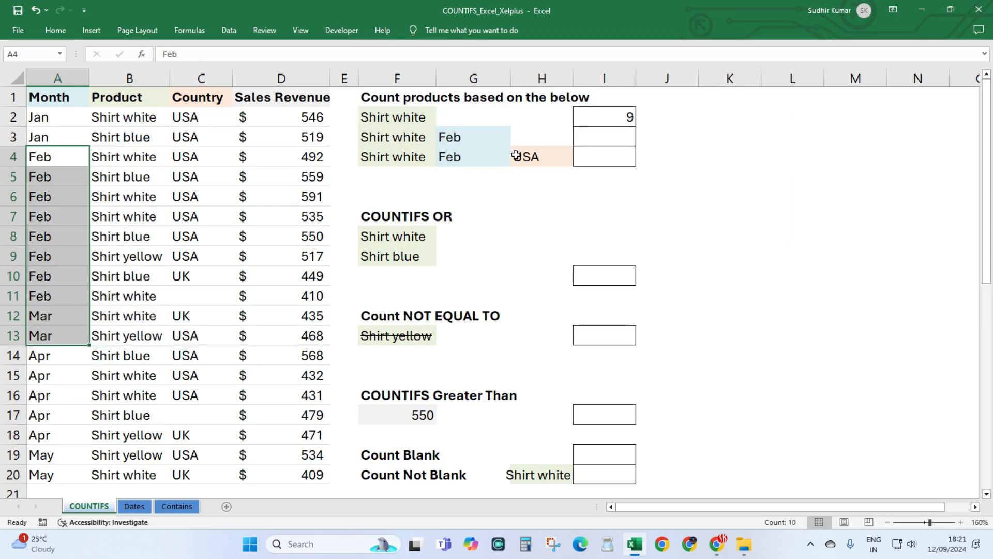
pyautogui.click(600, 134)
pyautogui.moveTo(414, 137); pyautogui.dragTo(448, 137)
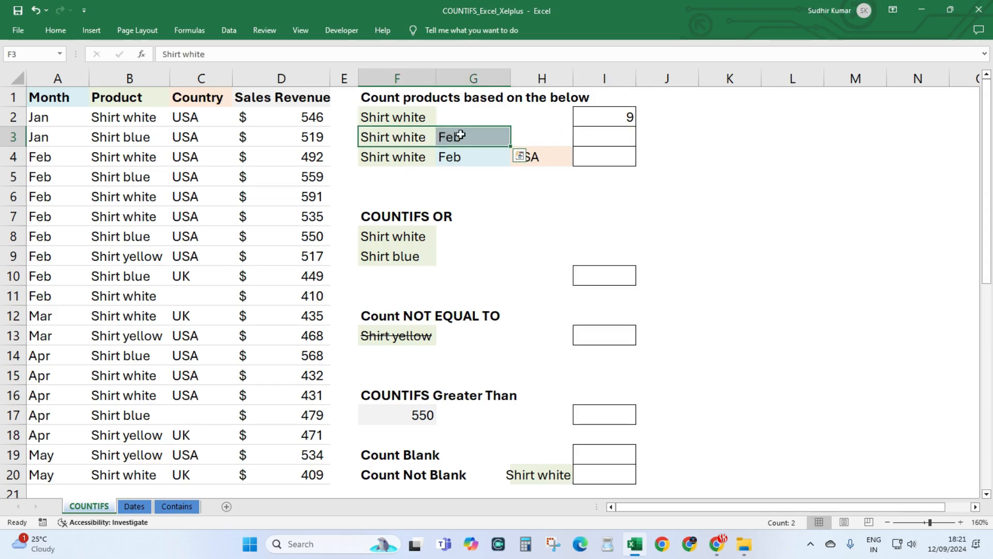
pyautogui.click(449, 137)
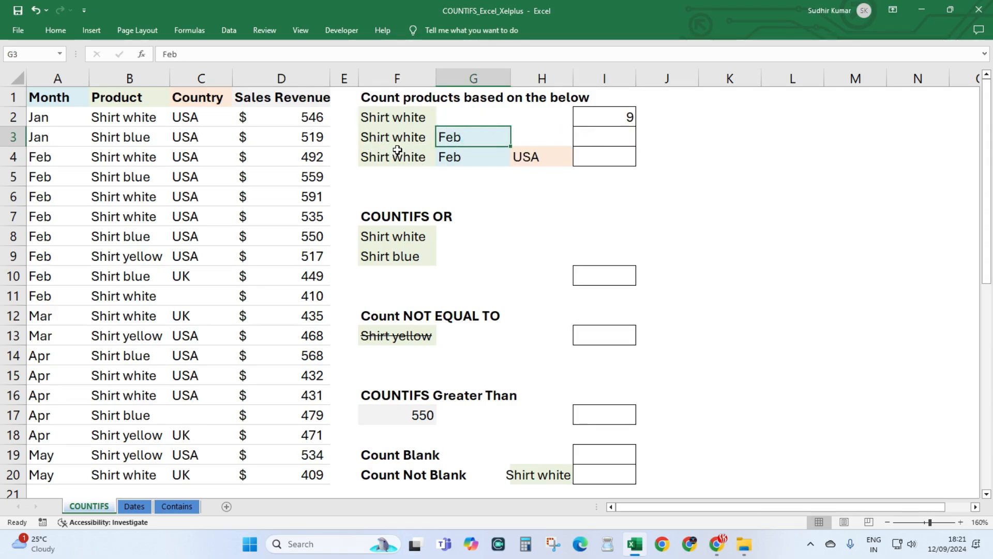
# - Start a COUNTIFS formula in cell I3 with month range A2:A20 and criterion G3
pyautogui.click(608, 146)
pyautogui.write('=COUNTIFS(')
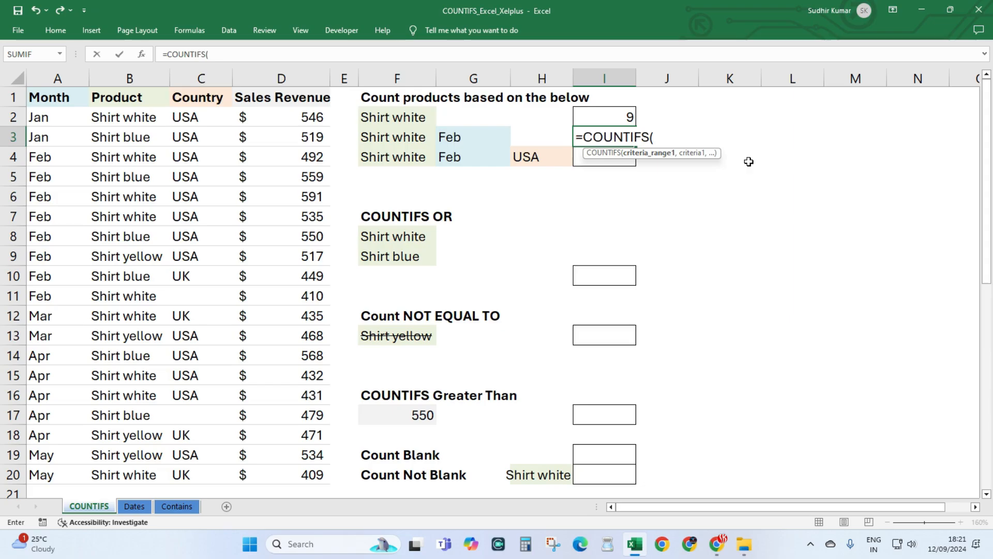
pyautogui.moveTo(60, 121); pyautogui.dragTo(44, 310)
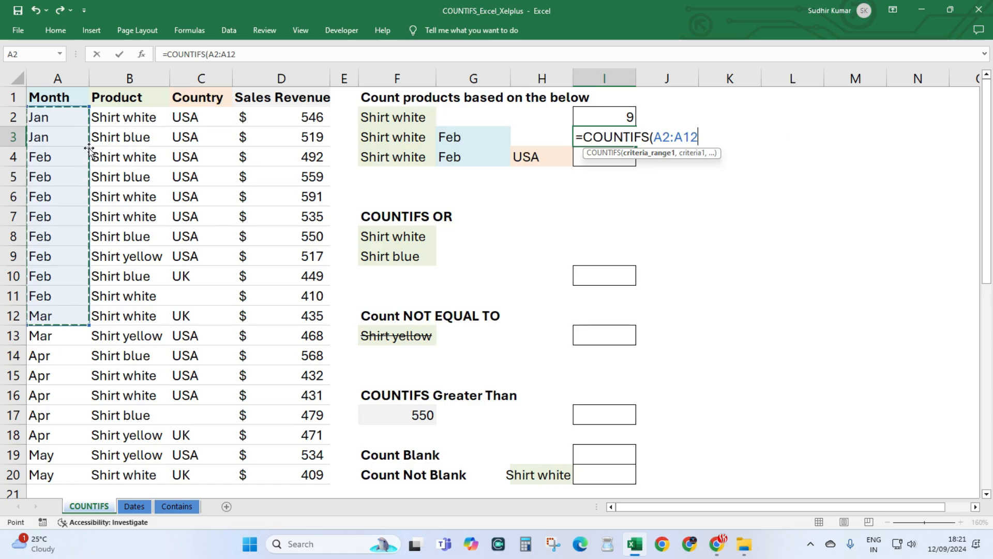
pyautogui.click(68, 117)
pyautogui.hotkey('ctrl', 'shift', 'Down')
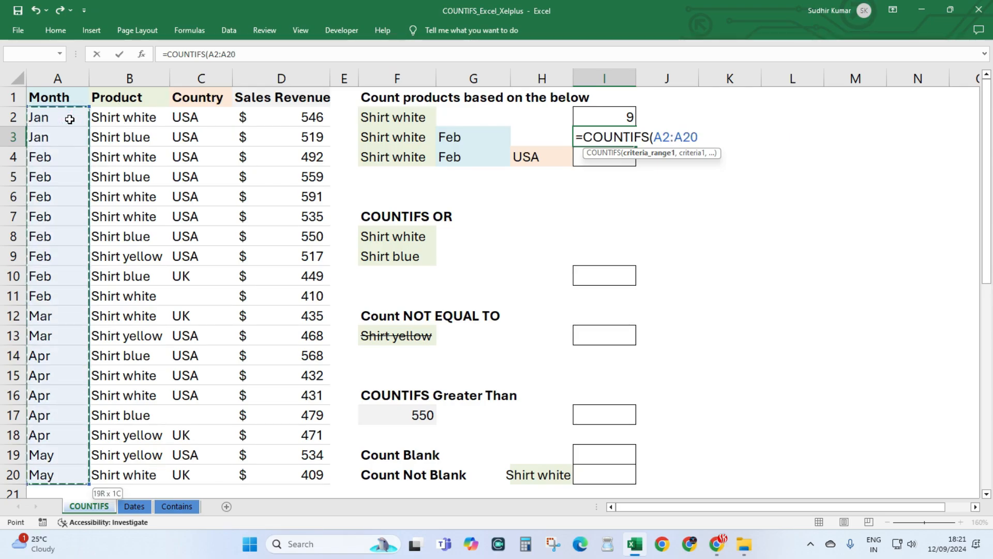
pyautogui.write(',')
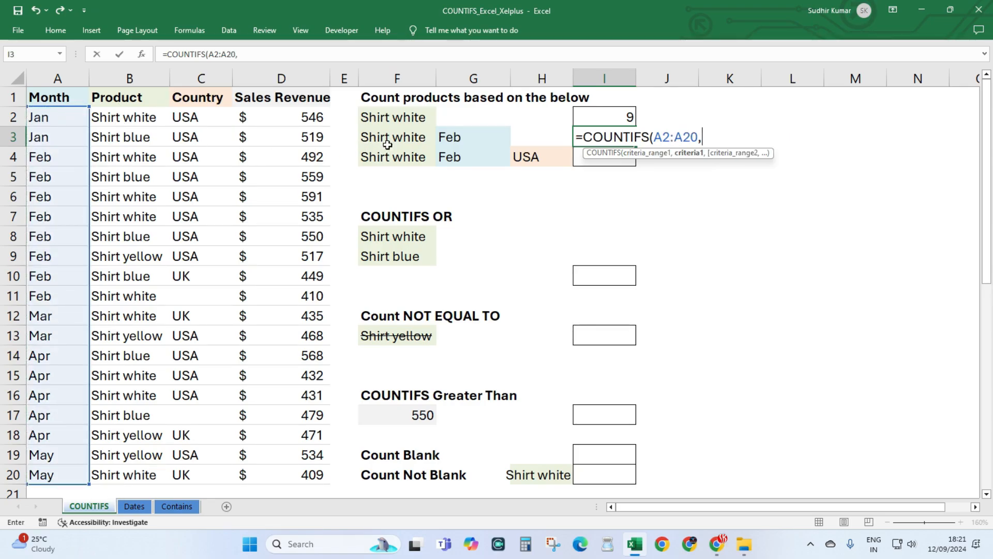
pyautogui.click(444, 137)
pyautogui.write(',')
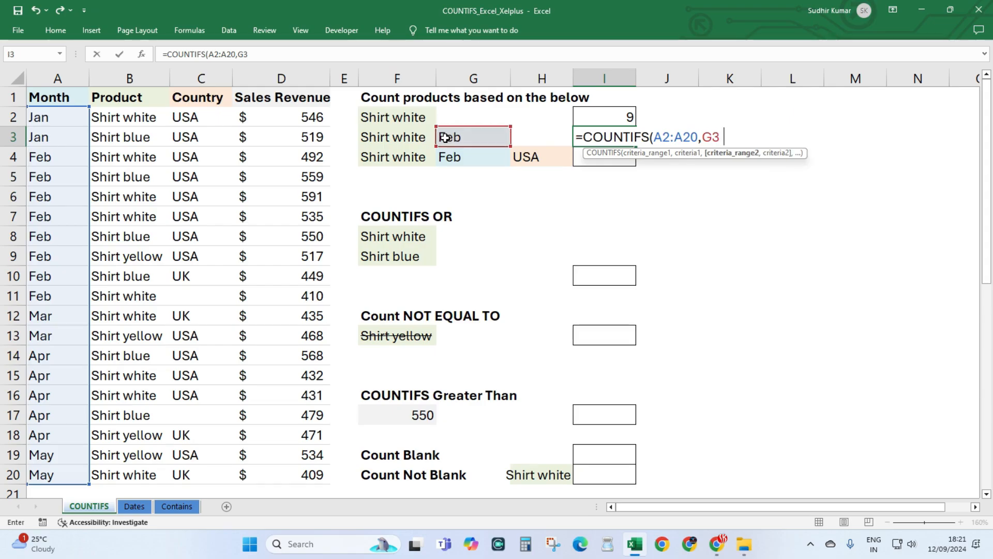
# - Add product range B2:B20 with criterion F3 to the COUNTIFS formula in I3 and complete it
pyautogui.click(118, 117)
pyautogui.hotkey('ctrl', 'shift', 'Down')
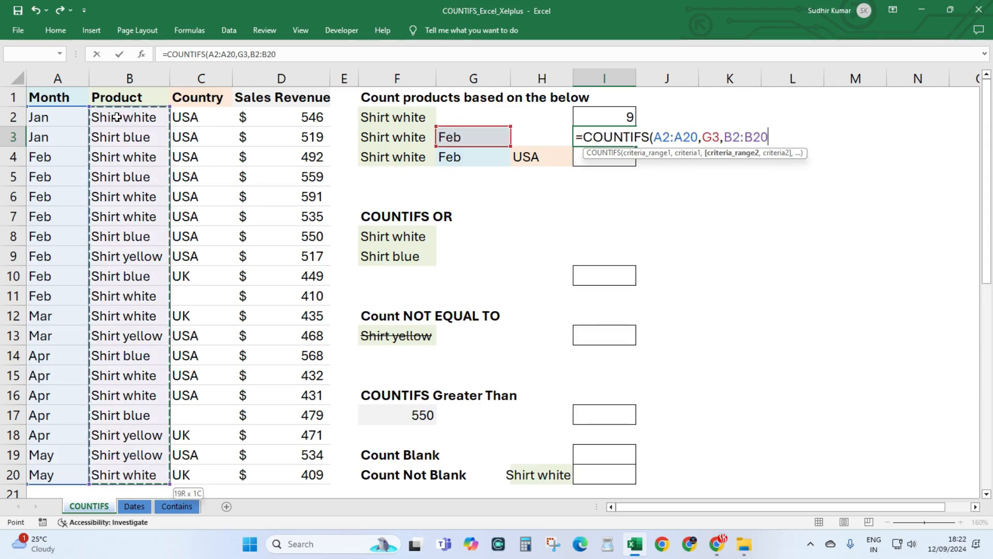
pyautogui.write(',')
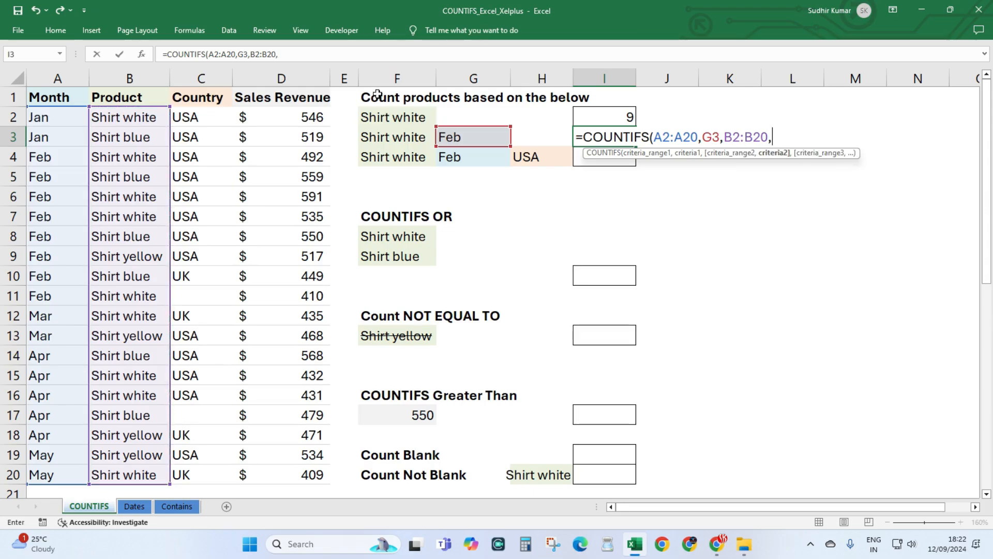
pyautogui.click(423, 140)
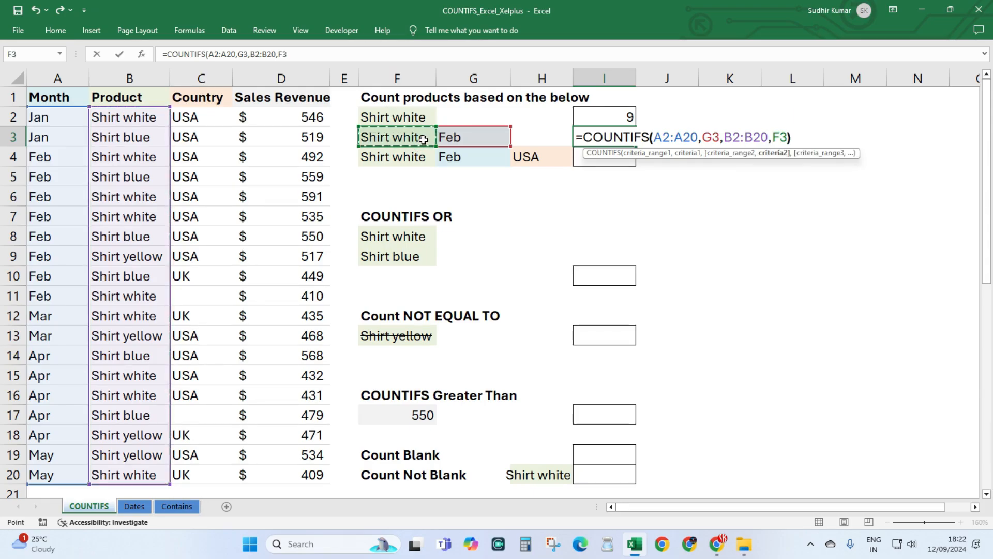
pyautogui.press('Return')
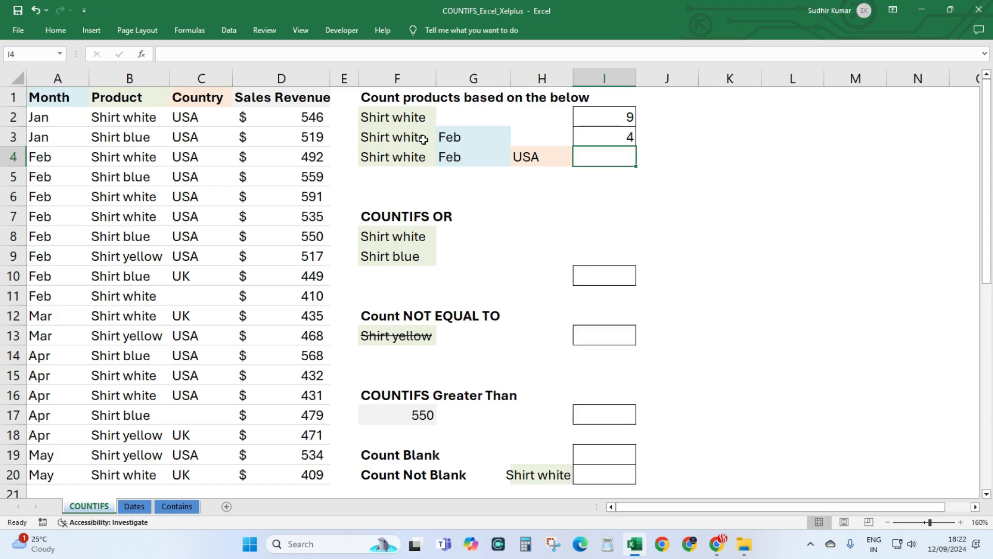
pyautogui.click(453, 138)
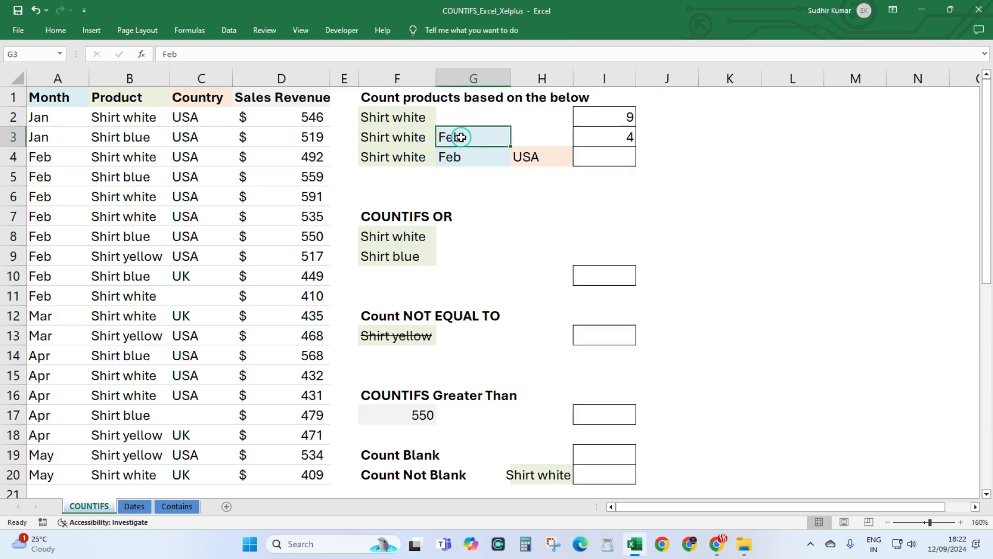
pyautogui.click(404, 140)
pyautogui.click(603, 157)
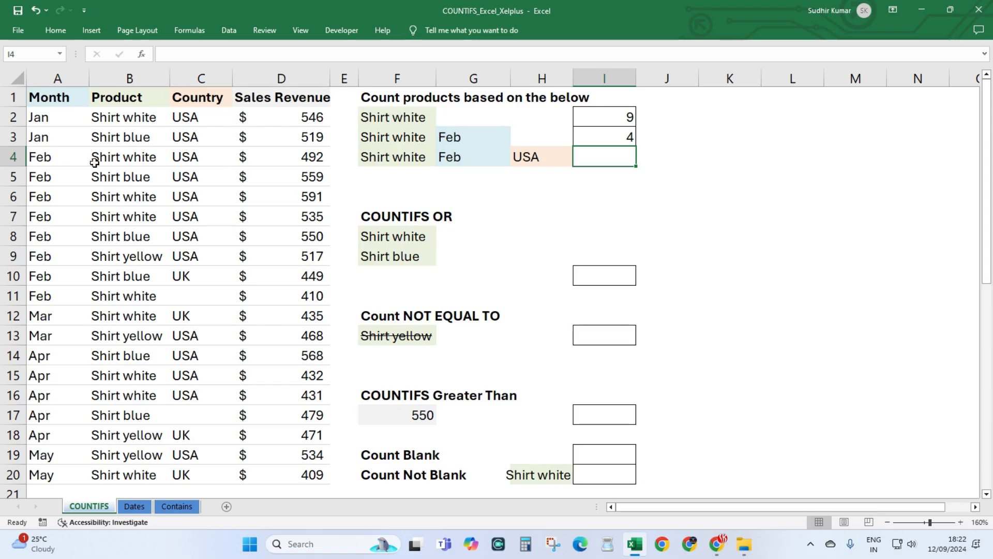
pyautogui.click(533, 160)
pyautogui.click(473, 151)
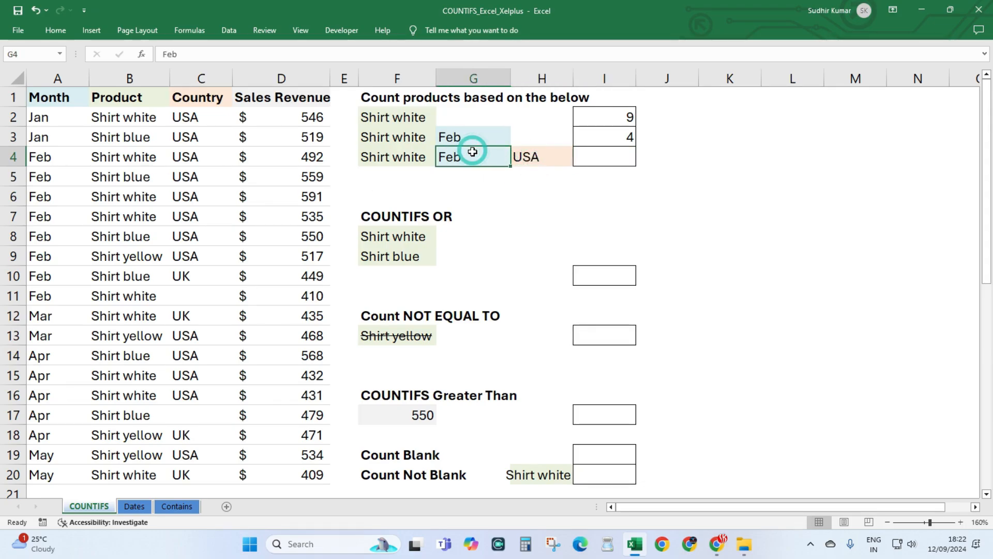
pyautogui.click(402, 156)
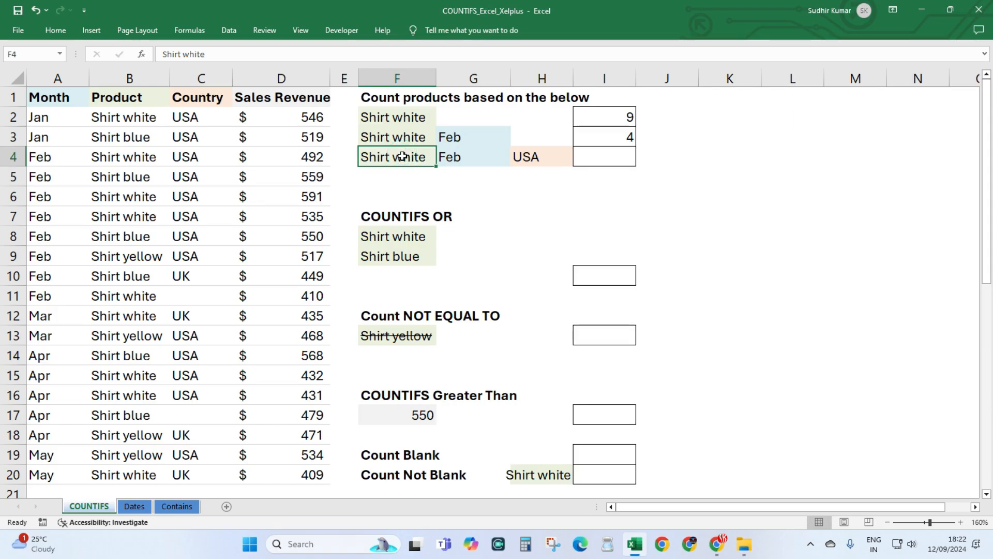
# - Start a COUNTIFS formula in cell I4 with month range A2:A20 and criterion G4
pyautogui.click(617, 150)
pyautogui.write('=counri')
pyautogui.press('BackSpace')
pyautogui.press('BackSpace')
pyautogui.write('t')
pyautogui.press('Down')
pyautogui.press('Down')
pyautogui.press('Down')
pyautogui.press('Down')
pyautogui.press('Tab')
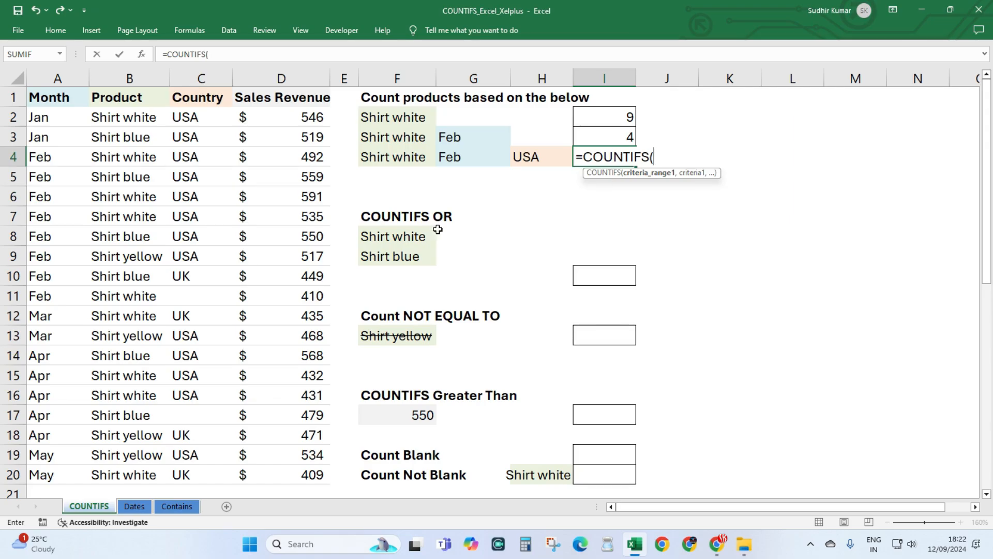
pyautogui.click(54, 120)
pyautogui.hotkey('ctrl', 'shift', 'Down')
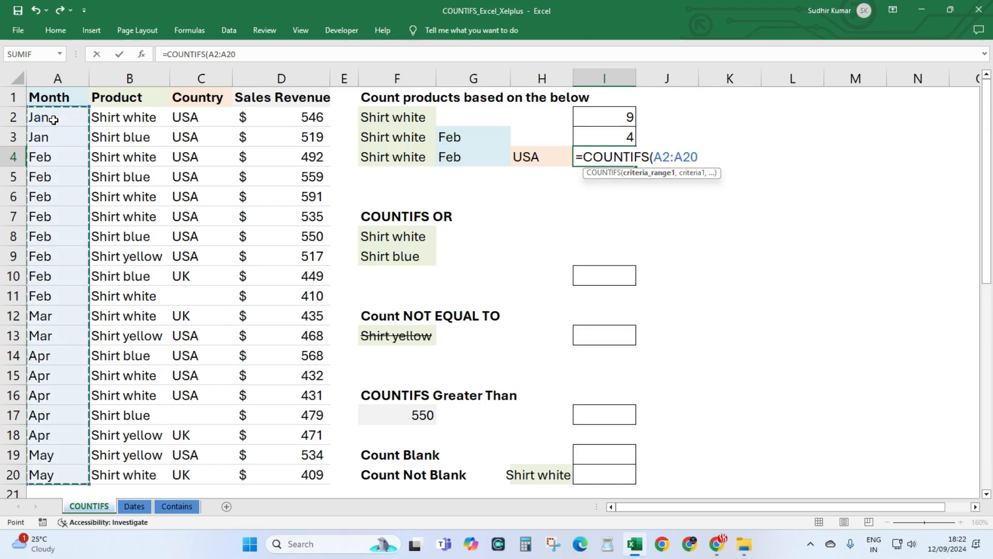
pyautogui.write(',')
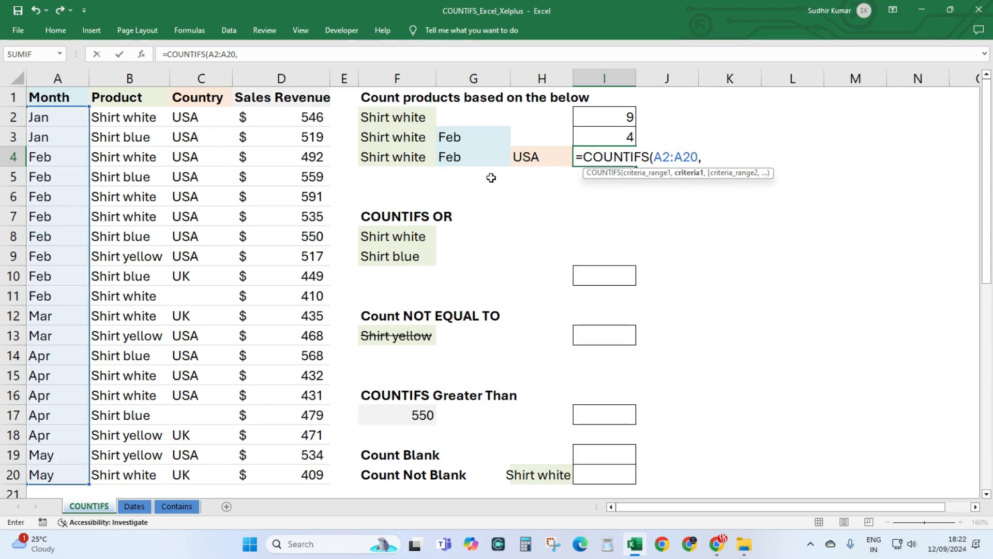
pyautogui.click(458, 157)
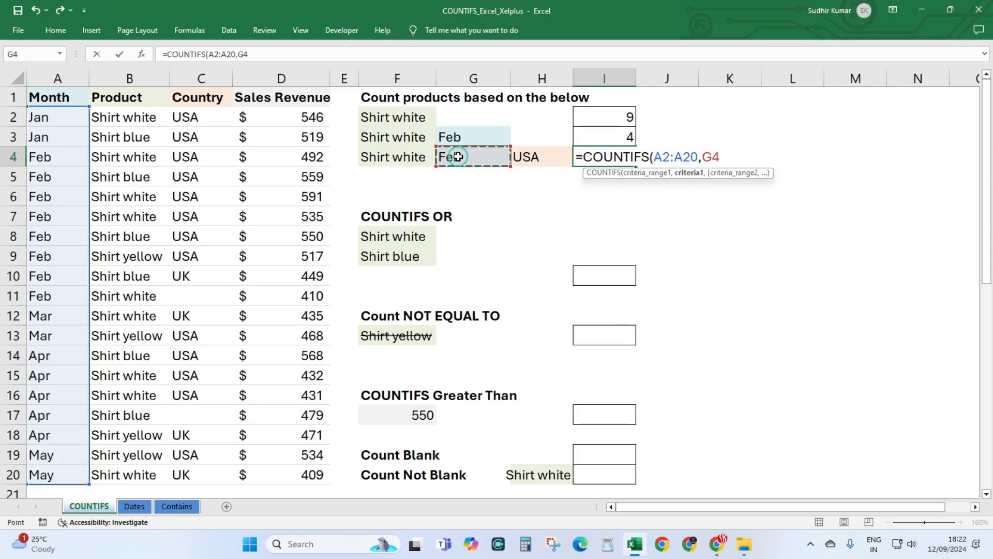
pyautogui.write(',')
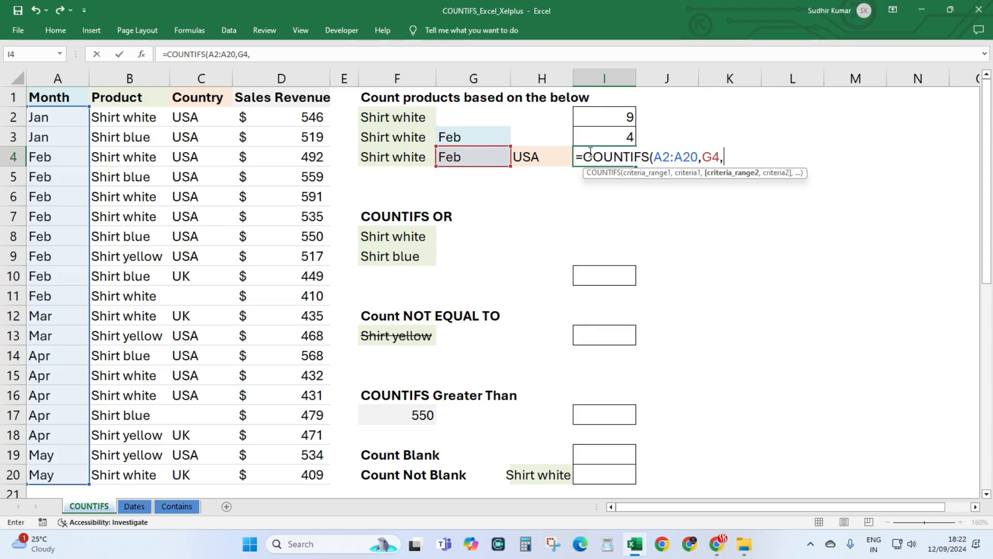
# - Add product range B2:B20 with criterion F4 to the COUNTIFS formula in I4
pyautogui.click(124, 121)
pyautogui.hotkey('ctrl', 'shift', 'Down')
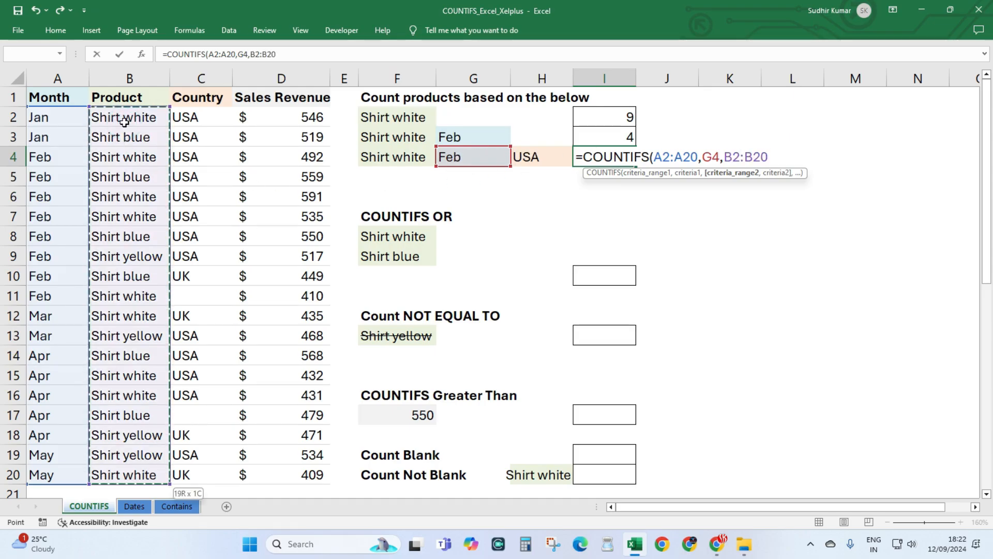
pyautogui.write(',')
pyautogui.click(391, 159)
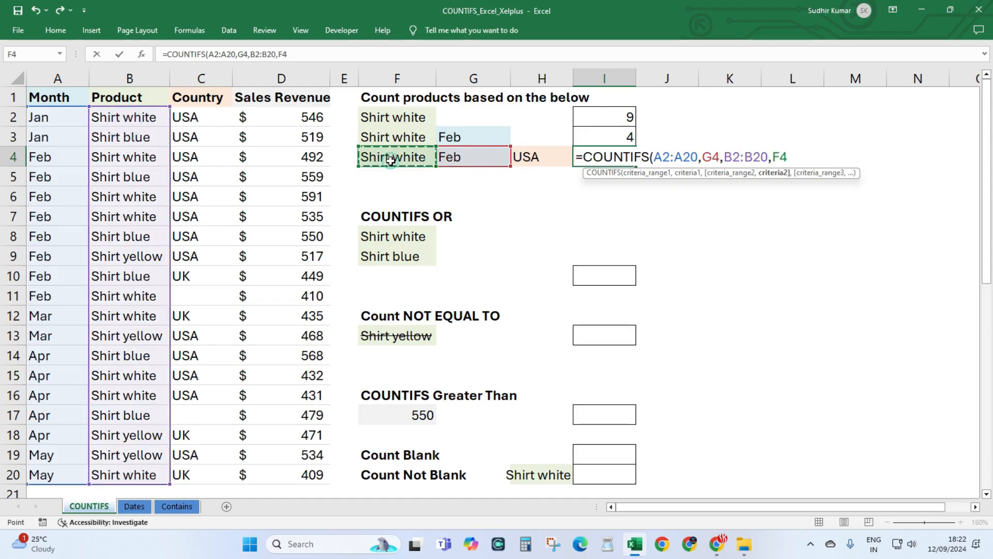
pyautogui.write(',')
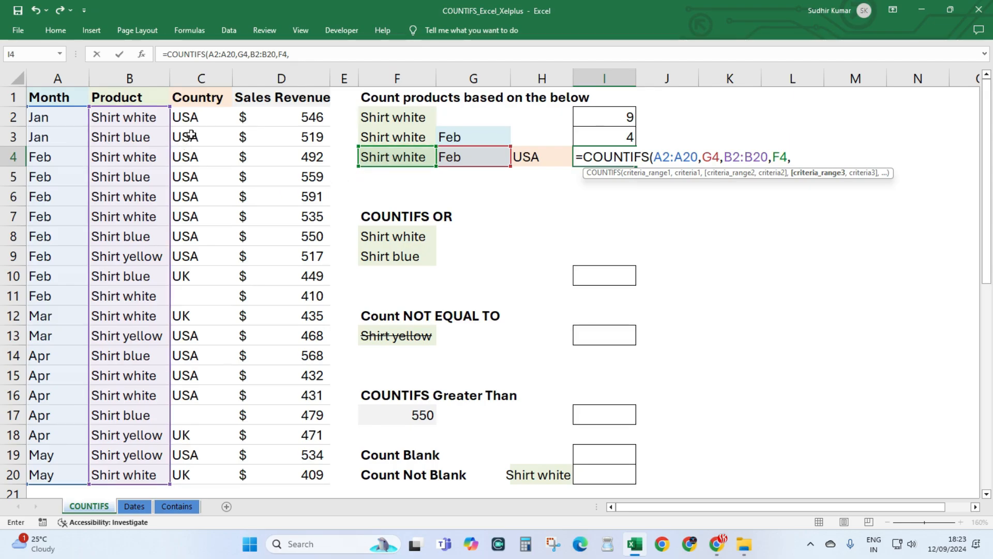
# - Add country range C2:C20 with criterion H4 to the COUNTIFS formula in I4 and complete it
pyautogui.moveTo(200, 117); pyautogui.dragTo(198, 480)
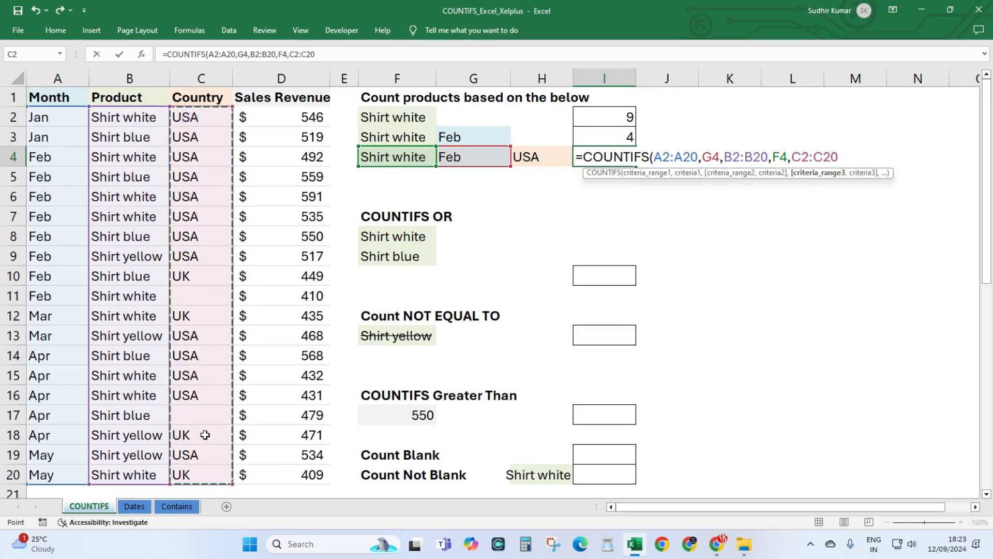
pyautogui.write(',')
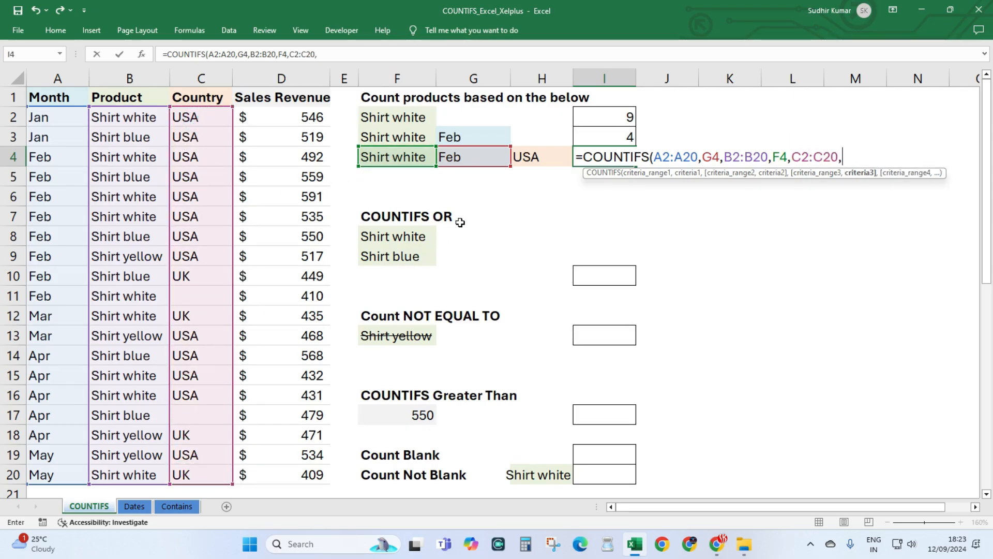
pyautogui.click(539, 152)
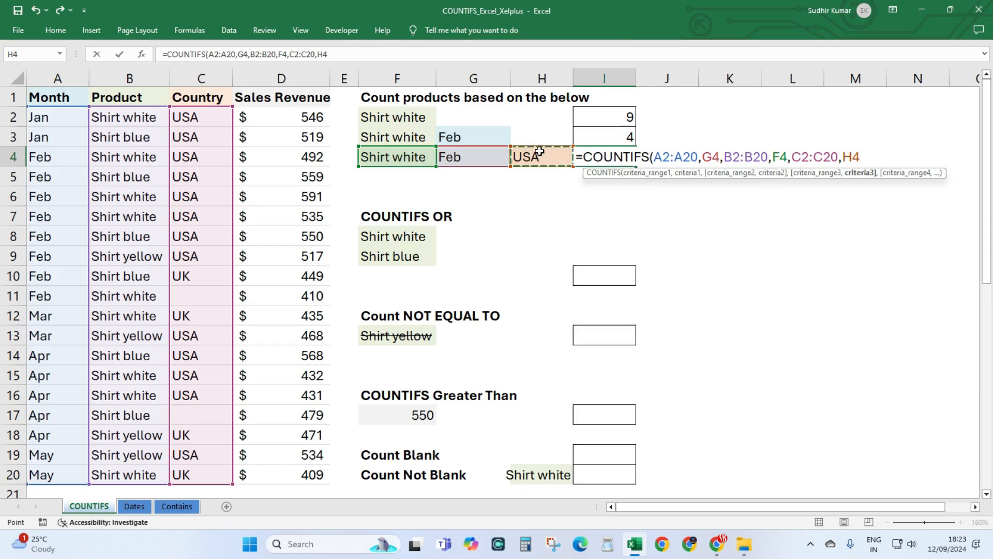
pyautogui.write(')')
pyautogui.press('Return')
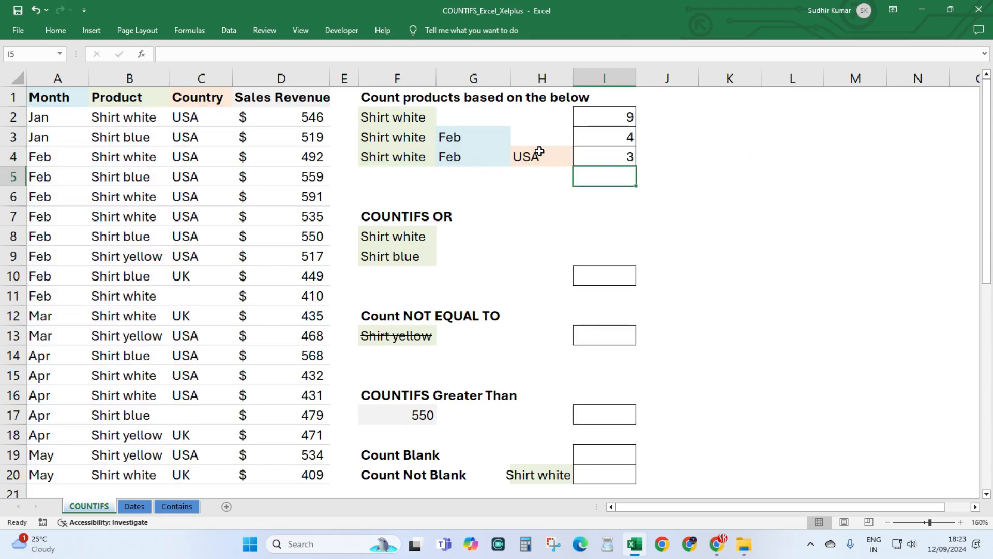
# - Review the row 4 criteria with the I4 formula, and compare the COUNTIFS OR criteria in F8:F9 with the Product column
pyautogui.click(540, 153)
pyautogui.click(466, 160)
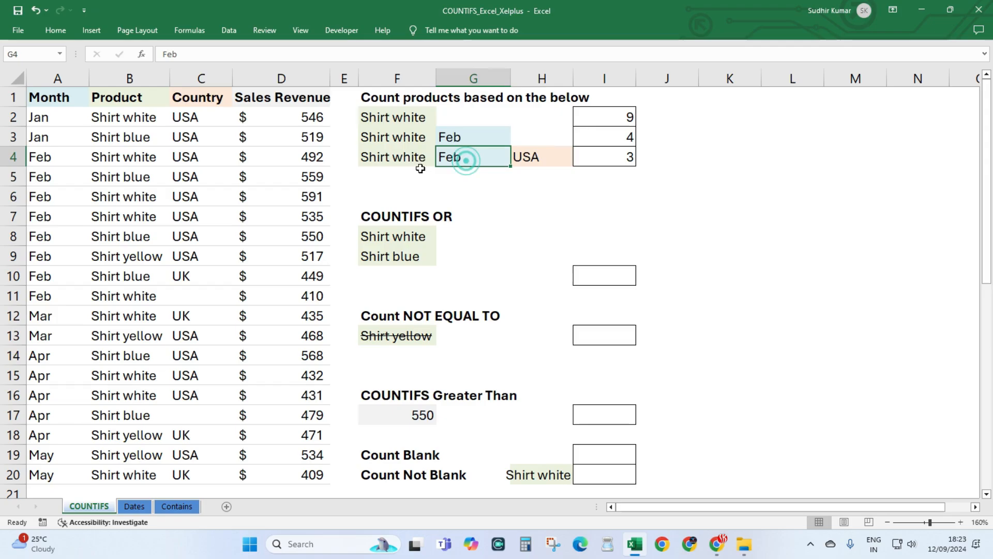
pyautogui.click(406, 159)
pyautogui.click(598, 151)
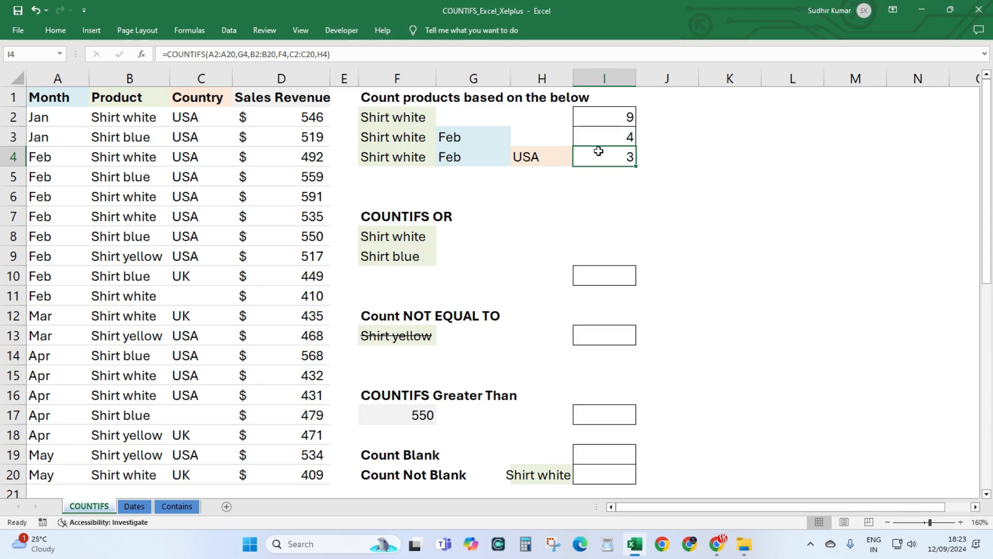
pyautogui.click(373, 238)
pyautogui.click(395, 256)
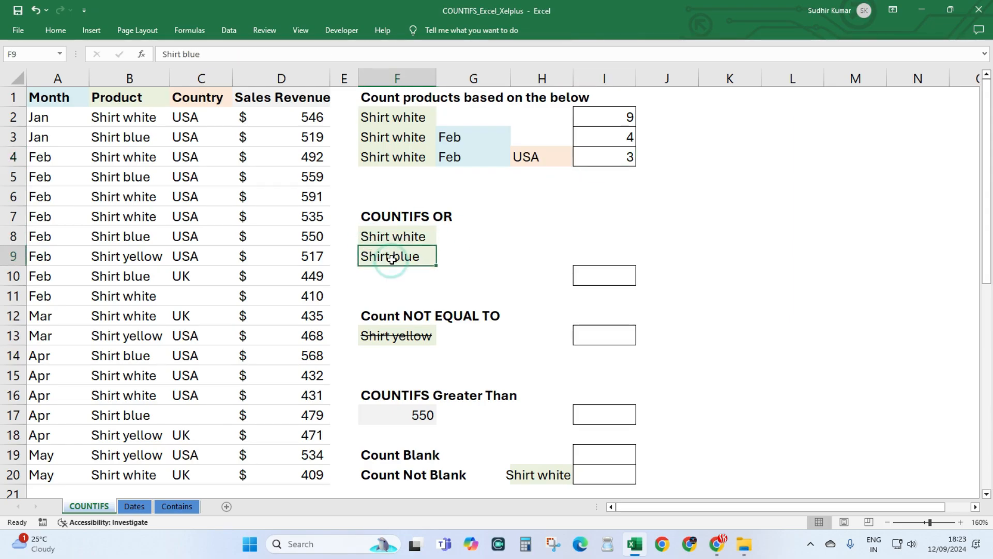
pyautogui.moveTo(391, 233); pyautogui.dragTo(390, 255)
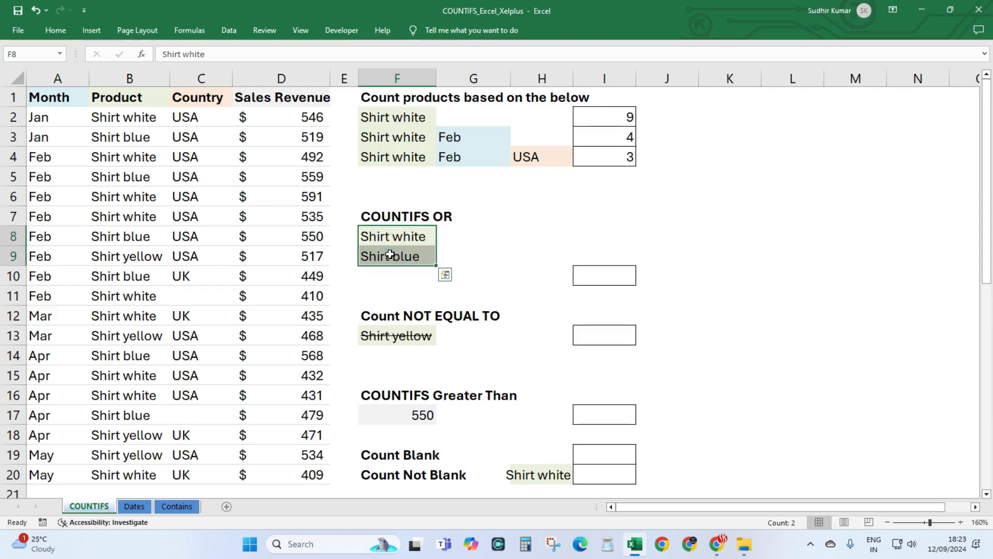
pyautogui.moveTo(124, 118); pyautogui.dragTo(116, 467)
# - Enter a COUNTIF formula in cell I10 with range B2:B20 and criteria F8:F9
pyautogui.click(620, 279)
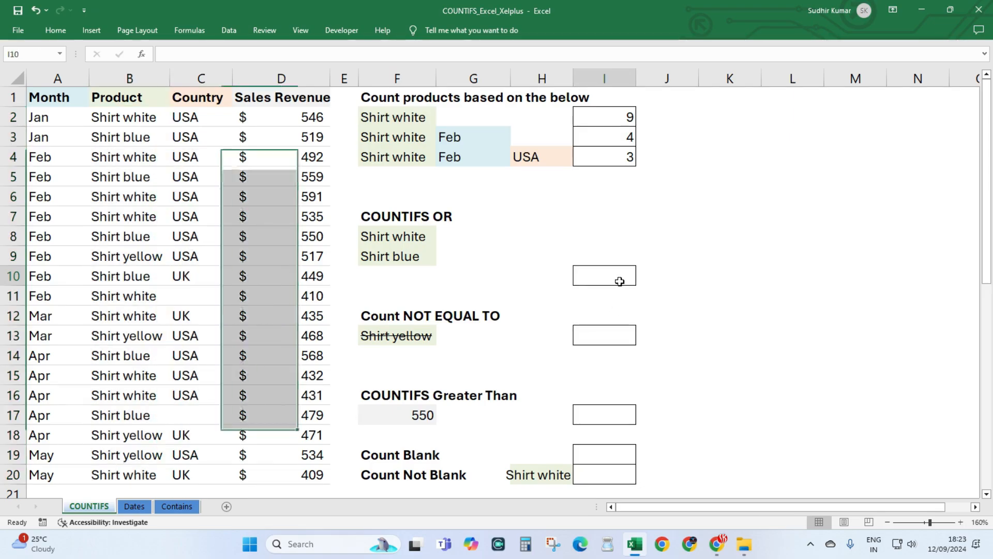
pyautogui.write('=')
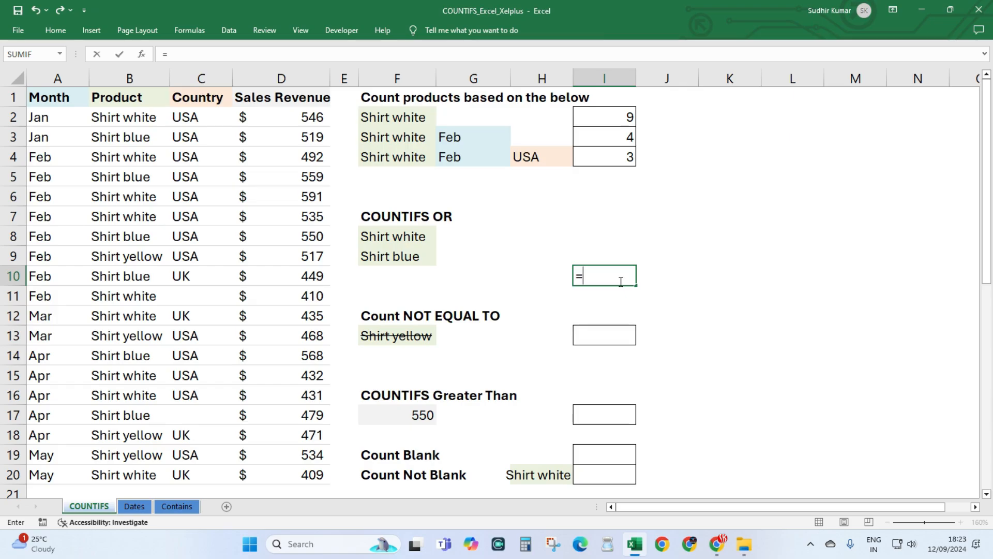
pyautogui.write('counti')
pyautogui.press('Tab')
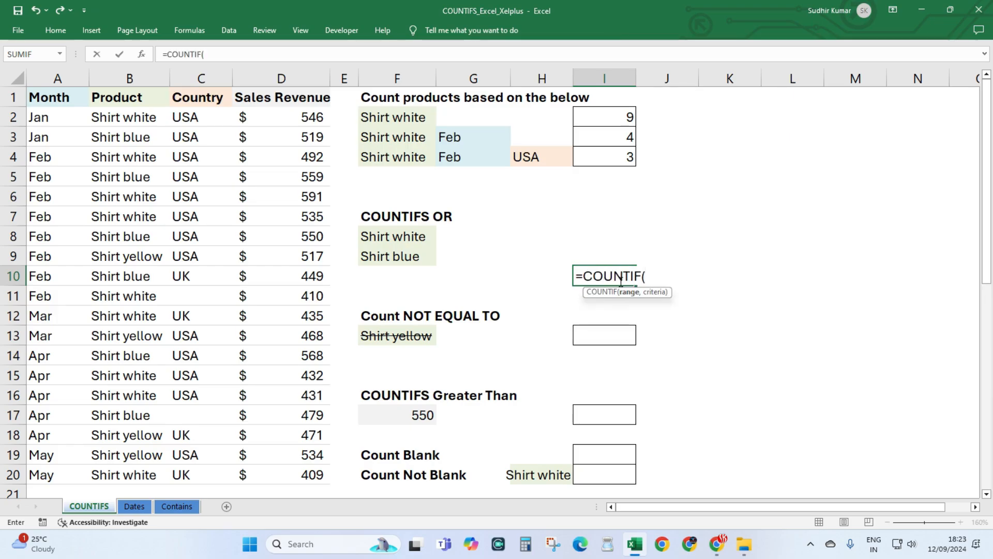
pyautogui.moveTo(130, 120); pyautogui.dragTo(140, 474)
pyautogui.write(',')
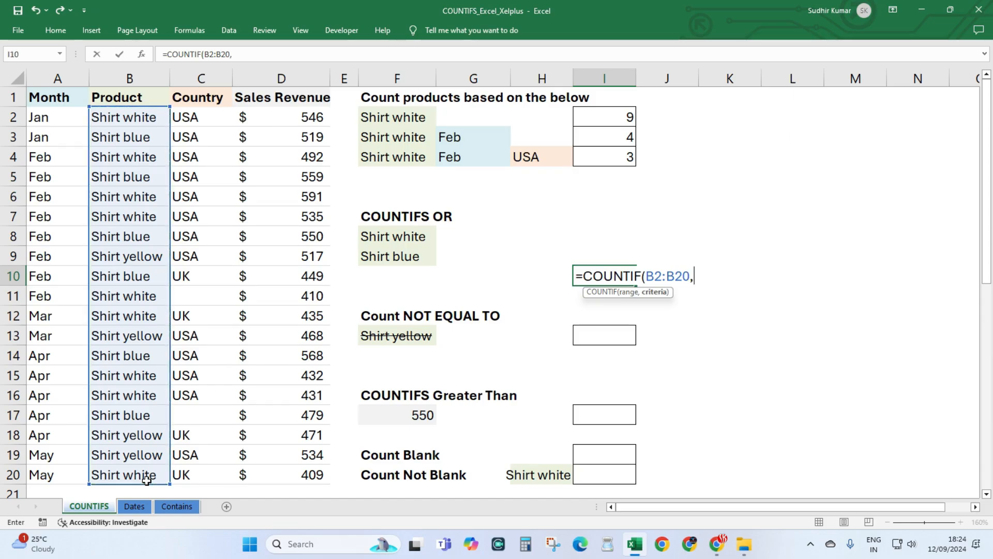
pyautogui.moveTo(391, 237); pyautogui.dragTo(395, 257)
pyautogui.write(')')
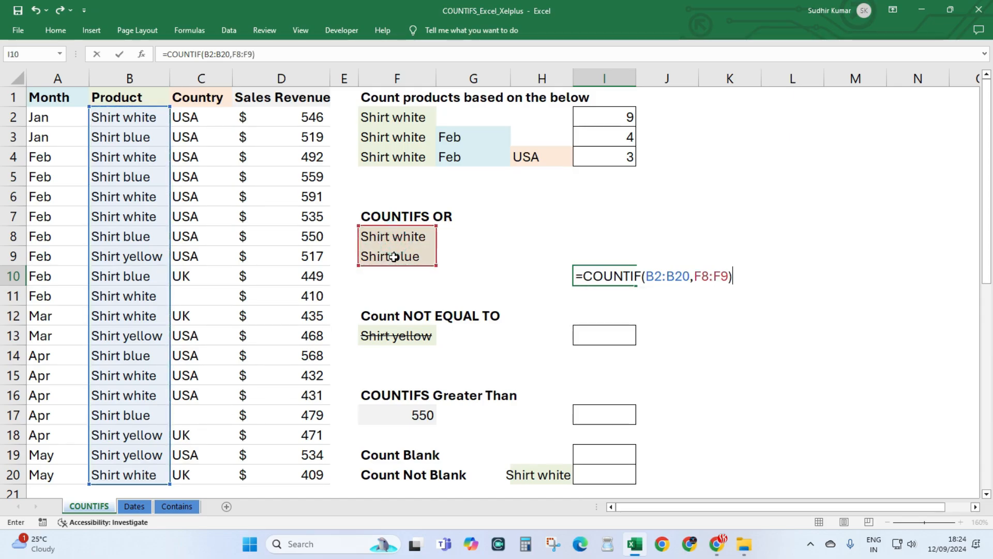
pyautogui.press('Return')
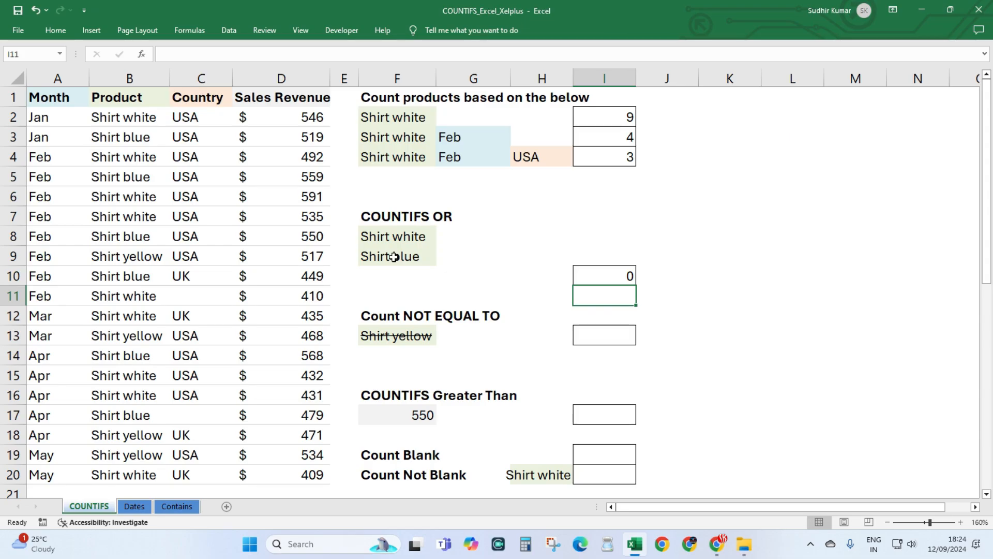
# - Re-enter the COUNTIF formula in I10 as an array formula
pyautogui.press('Up')
pyautogui.press('F2')
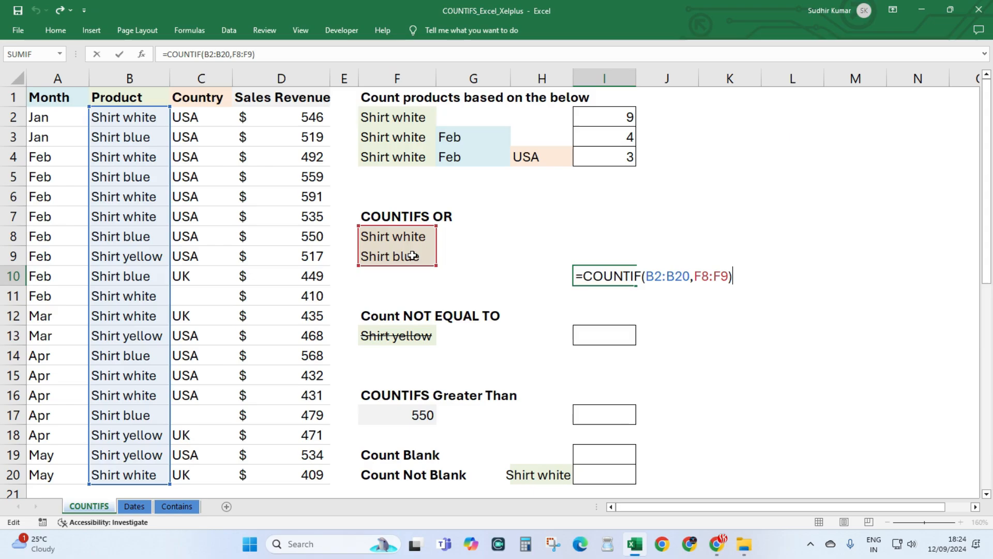
pyautogui.hotkey('ctrl', 'shift', 'Return')
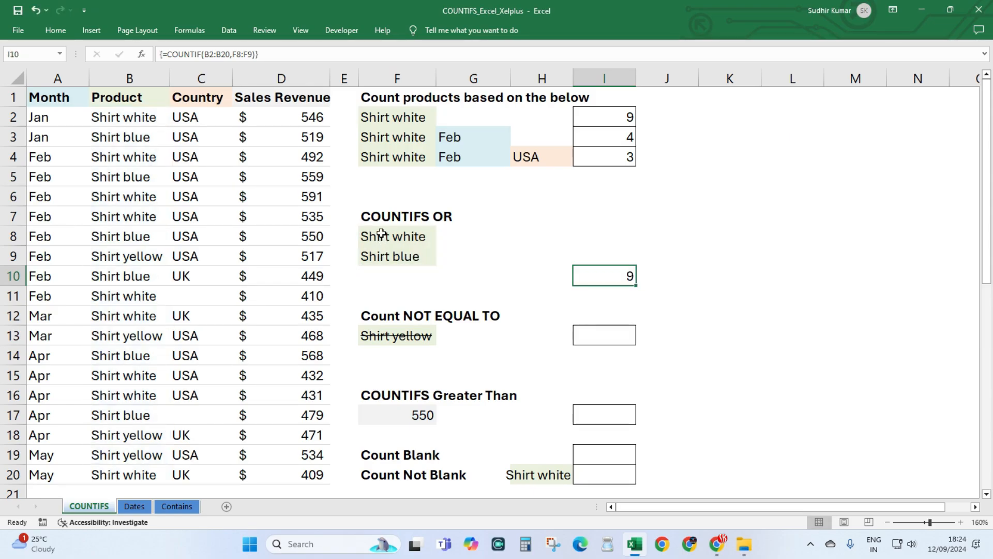
# - Wrap the COUNTIF in I10 in a SUM function, keeping criteria range F8:F9, and enter it as an array formula
pyautogui.doubleClick(613, 275)
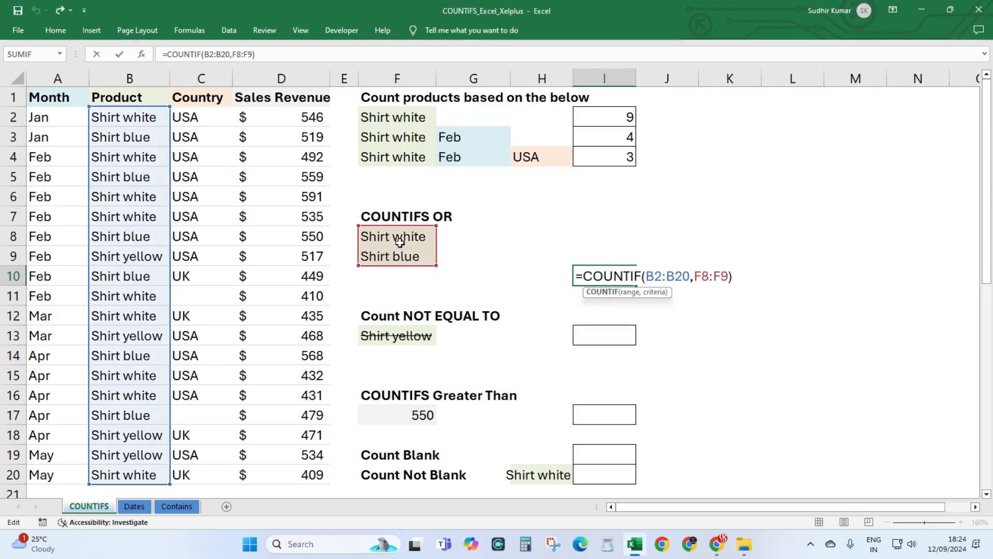
pyautogui.moveTo(436, 265); pyautogui.dragTo(435, 243)
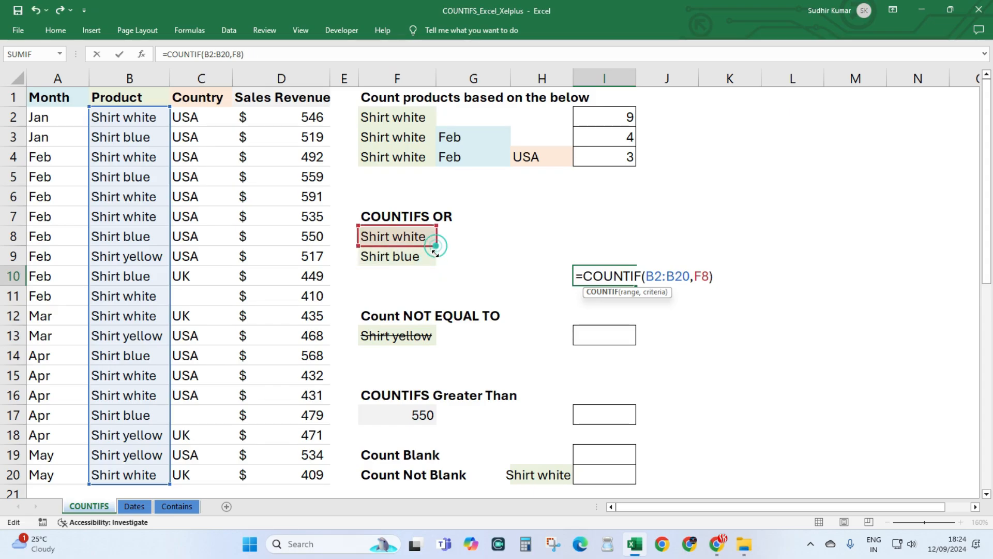
pyautogui.moveTo(436, 243); pyautogui.dragTo(435, 257)
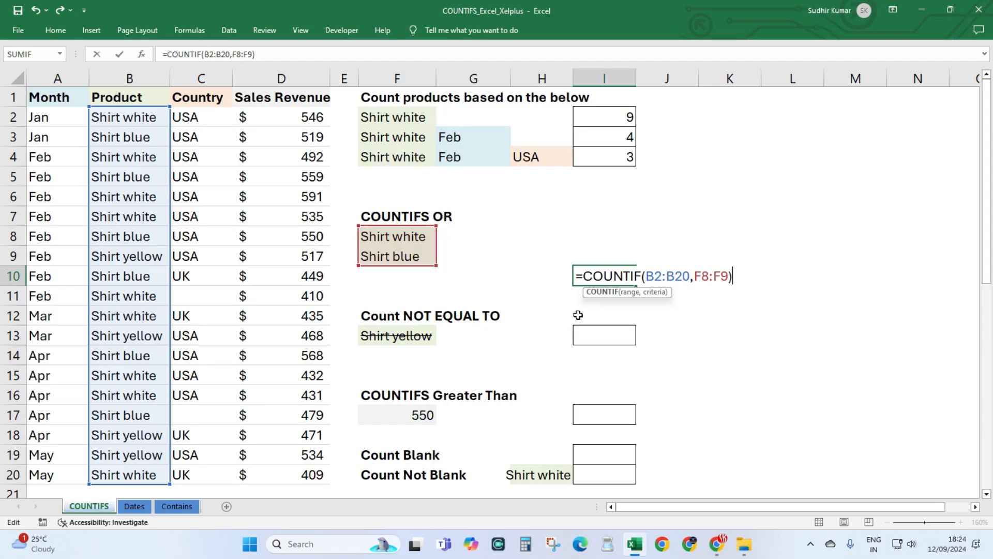
pyautogui.click(580, 276)
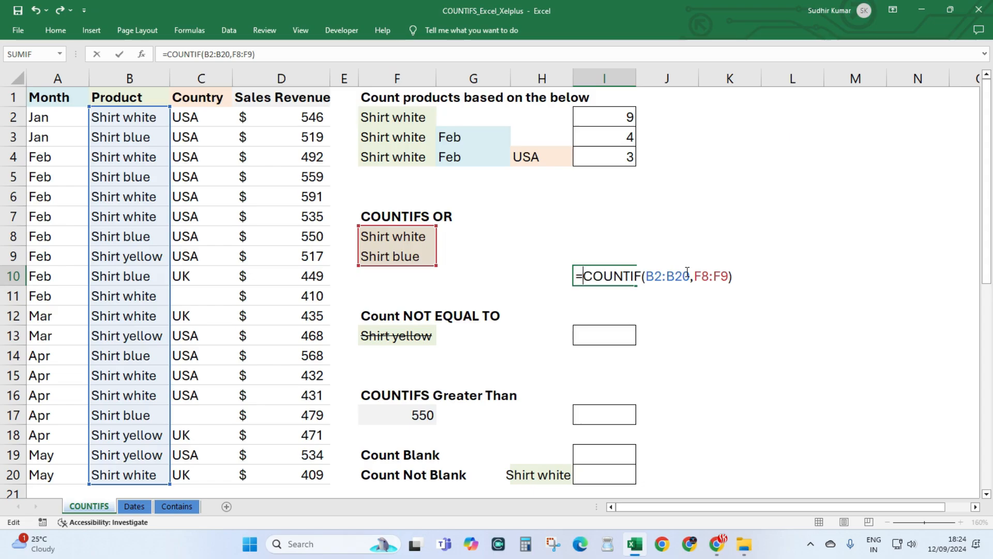
pyautogui.write('sum(')
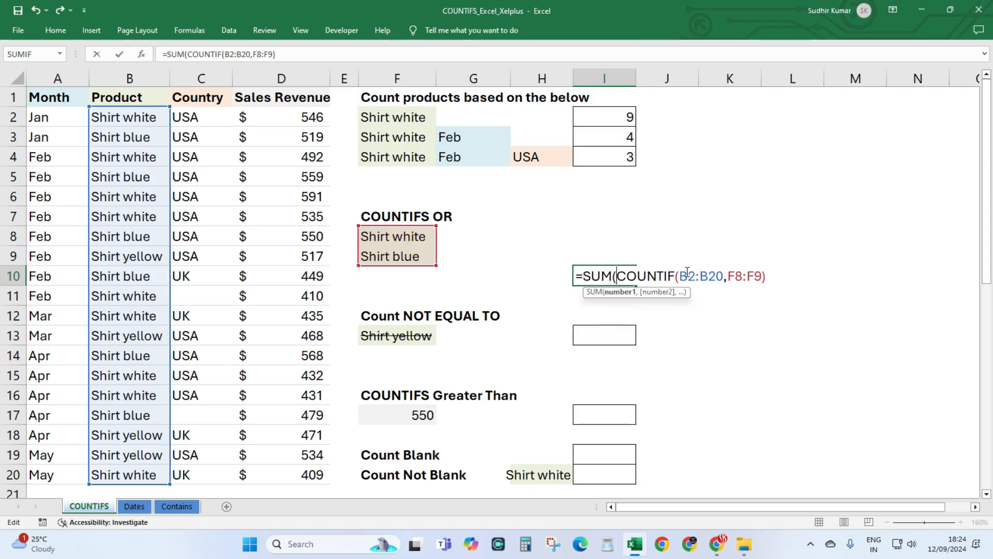
pyautogui.click(611, 278)
pyautogui.click(764, 275)
pyautogui.write(')')
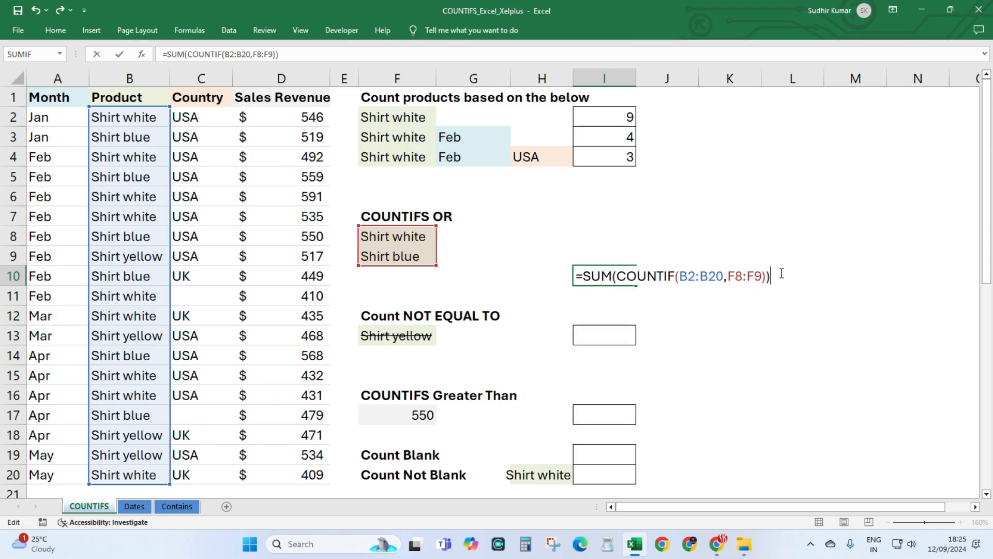
pyautogui.hotkey('ctrl', 'shift', 'Return')
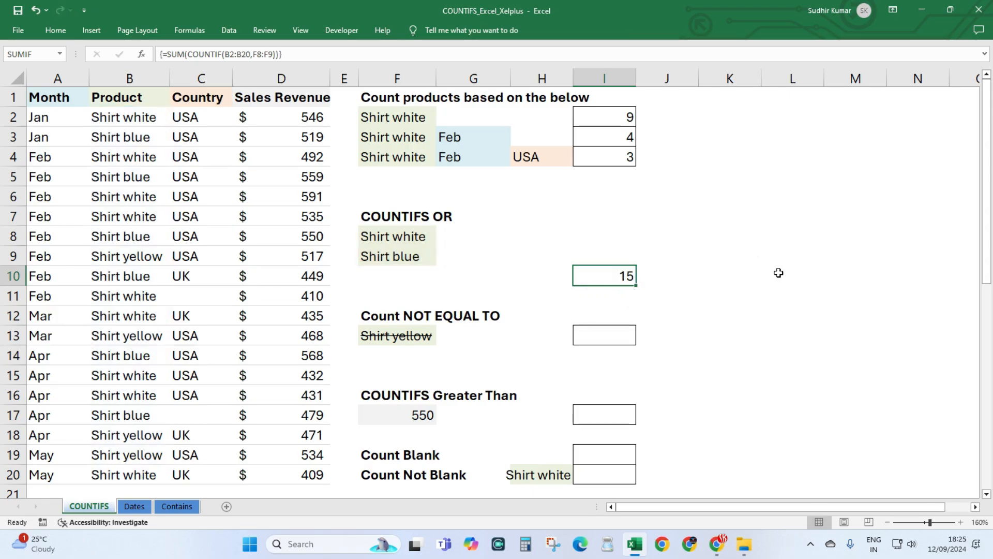
# - Examine the criteria in F8 and F9 and the SUM and COUNTIF parts of the formula in I10
pyautogui.click(390, 240)
pyautogui.click(388, 258)
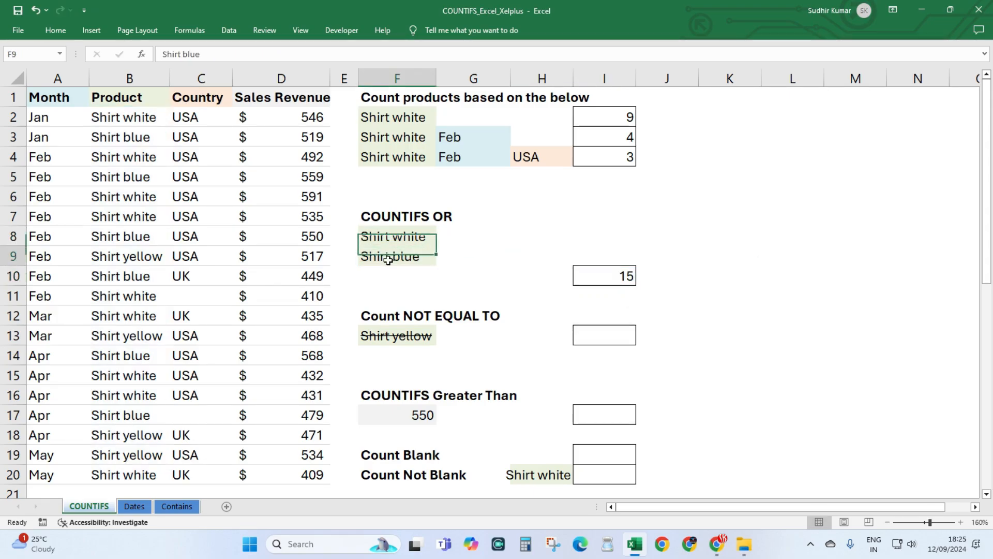
pyautogui.click(612, 283)
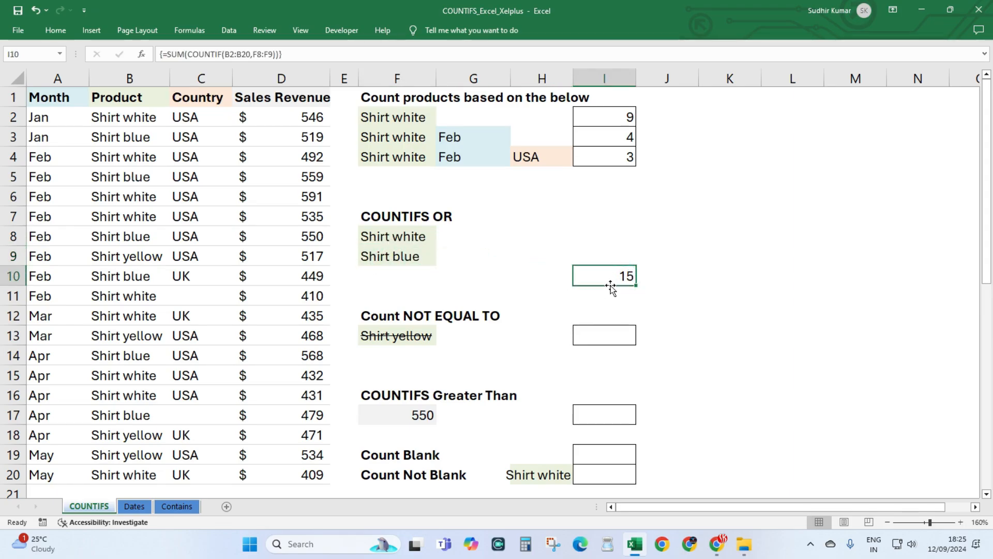
pyautogui.doubleClick(590, 272)
pyautogui.click(585, 273)
pyautogui.doubleClick(592, 276)
pyautogui.moveTo(615, 276); pyautogui.dragTo(676, 277)
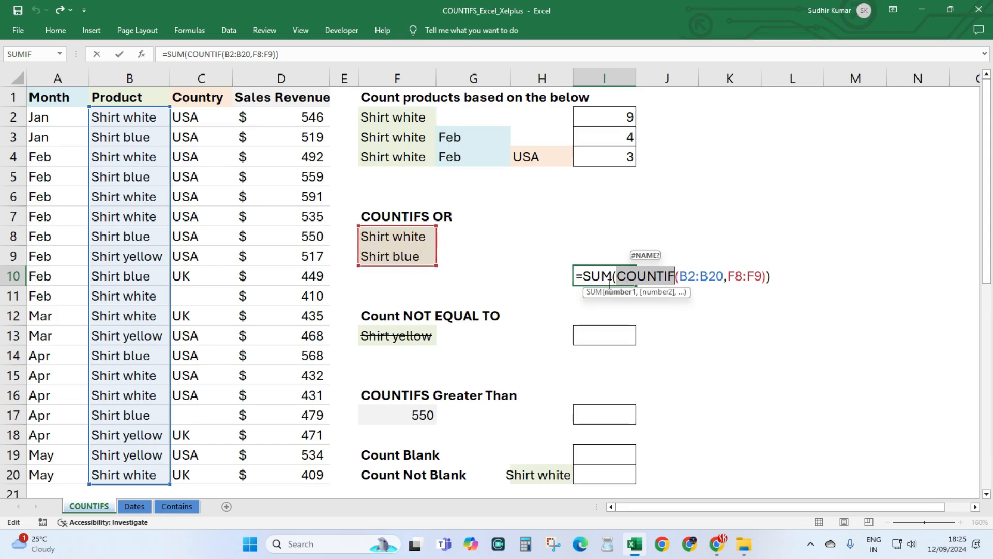
pyautogui.click(658, 279)
pyautogui.moveTo(582, 277); pyautogui.dragTo(608, 279)
pyautogui.press('Return')
# - Enter a COUNTIF formula in I13 with range B2:B20 and criterion "<>"&F13 to exclude Shirt yellow
pyautogui.click(597, 336)
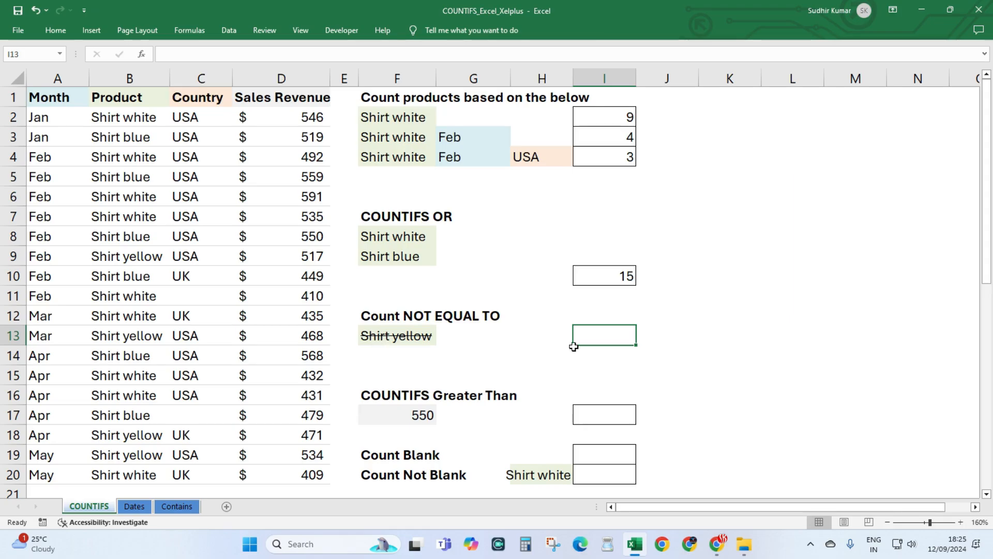
pyautogui.moveTo(142, 116); pyautogui.dragTo(139, 473)
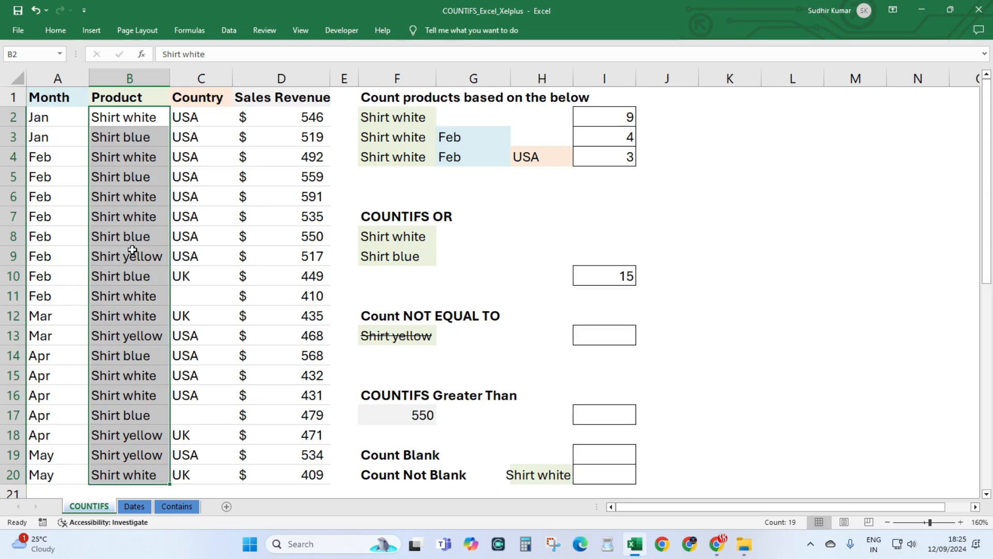
pyautogui.click(603, 336)
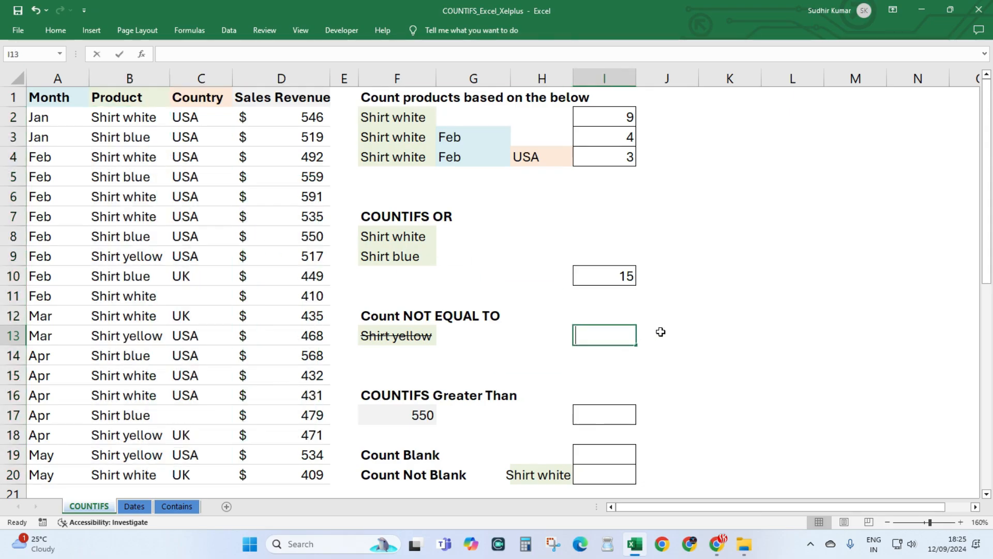
pyautogui.write('=countif')
pyautogui.press('Tab')
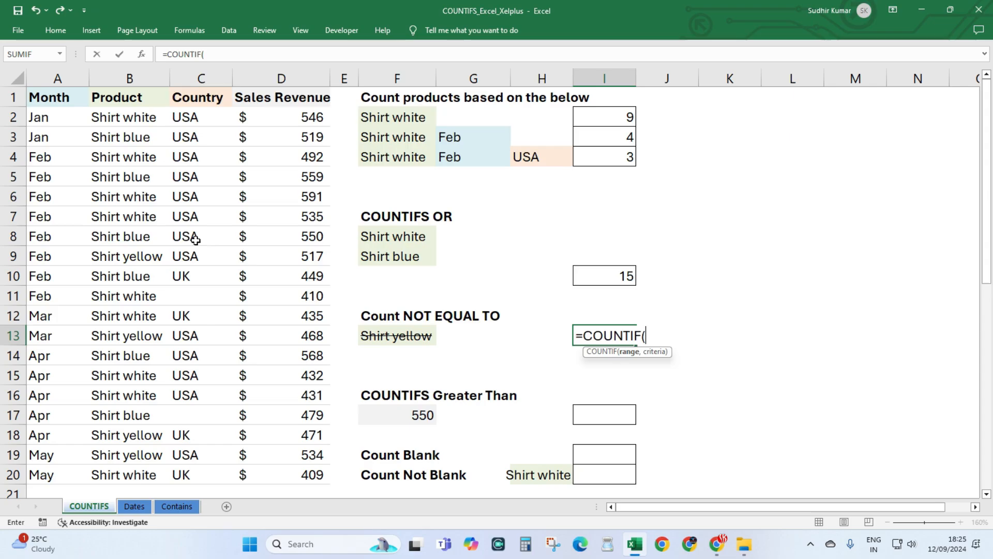
pyautogui.moveTo(127, 118); pyautogui.dragTo(130, 475)
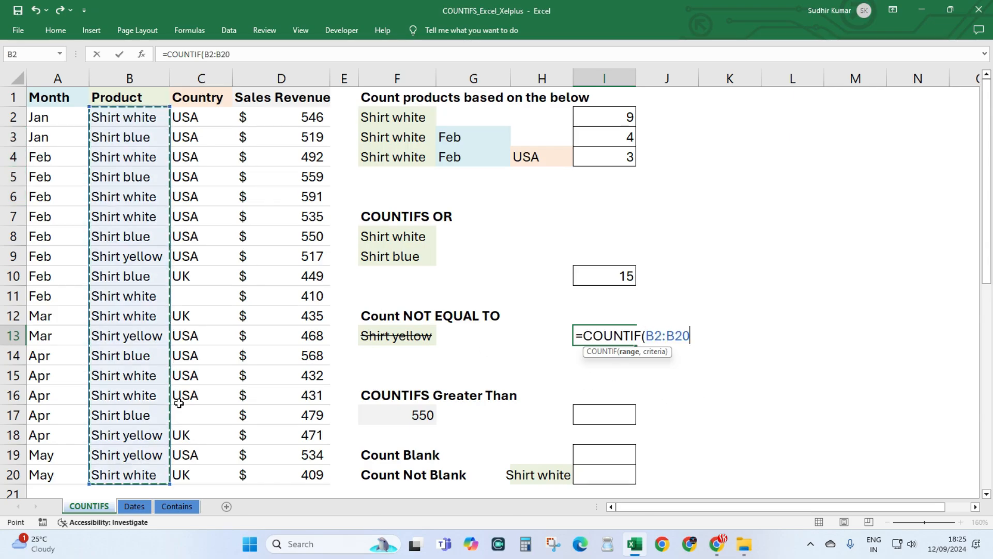
pyautogui.write(',"<>"&')
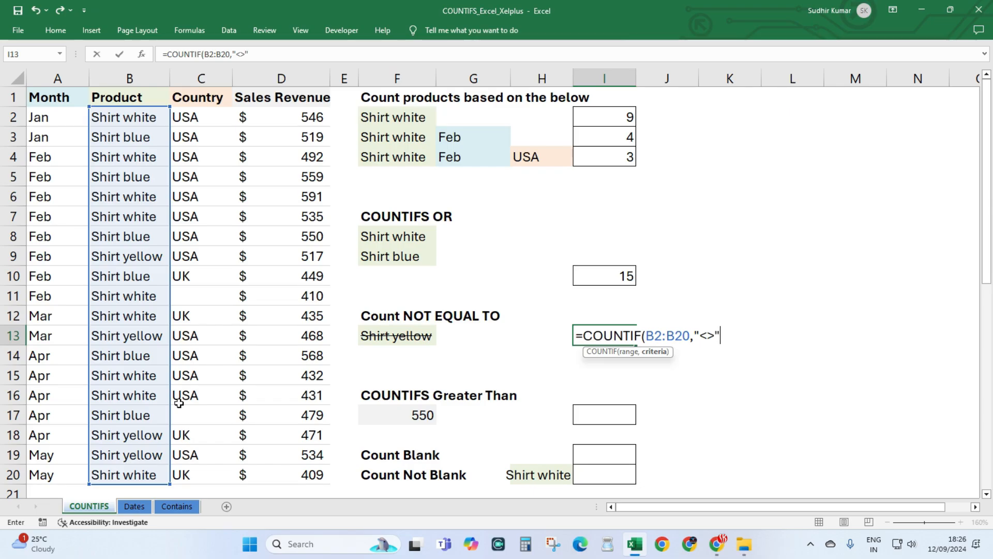
pyautogui.click(398, 334)
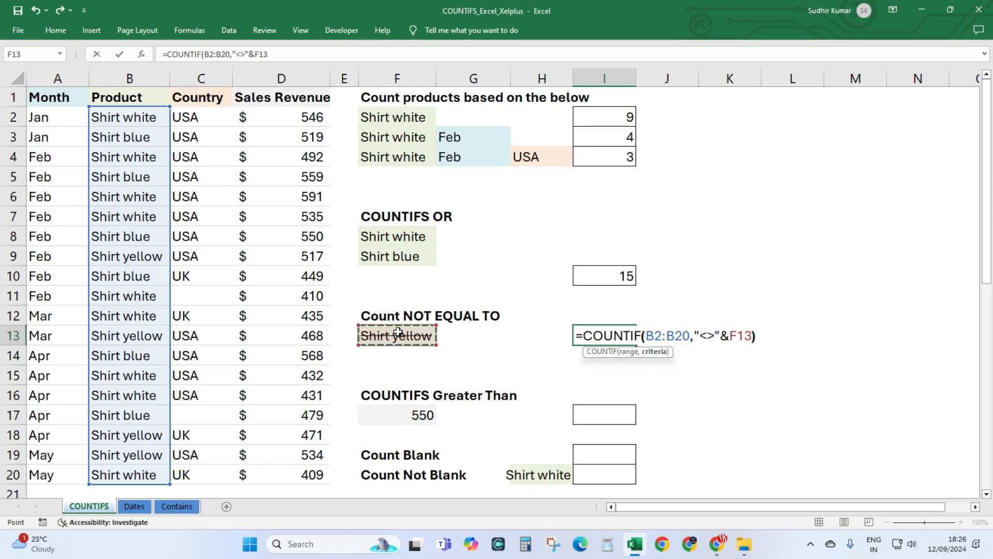
pyautogui.hotkey('ctrl', 'Return')
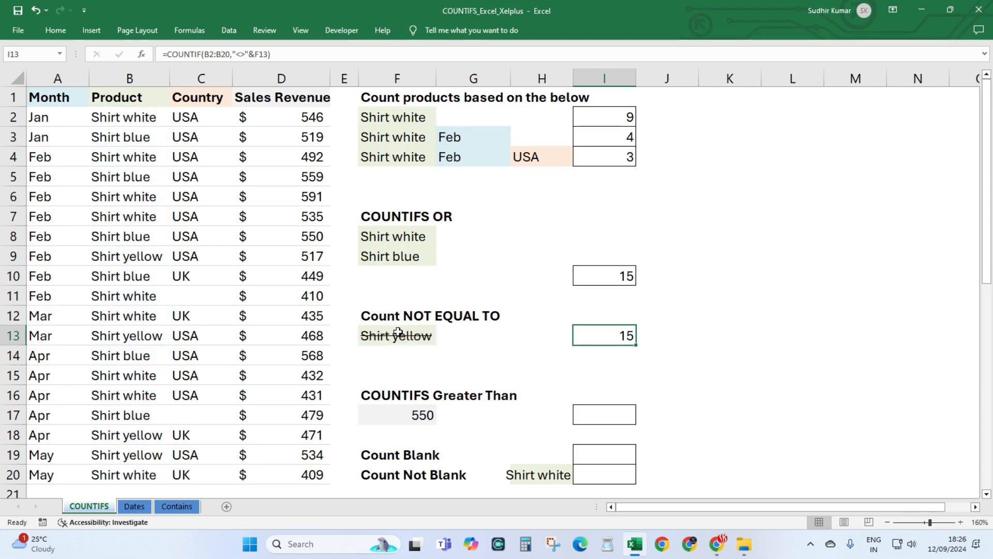
# - Check the Shirt yellow entries in the Product column against the not-equal count in I13
pyautogui.moveTo(112, 124); pyautogui.dragTo(135, 471)
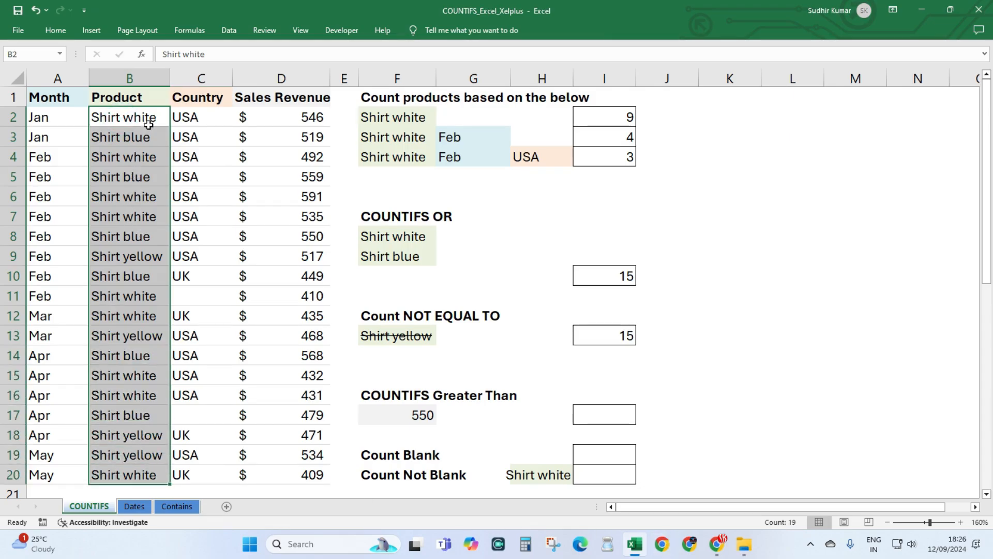
pyautogui.click(151, 255)
pyautogui.click(148, 335)
pyautogui.click(155, 435)
pyautogui.click(159, 453)
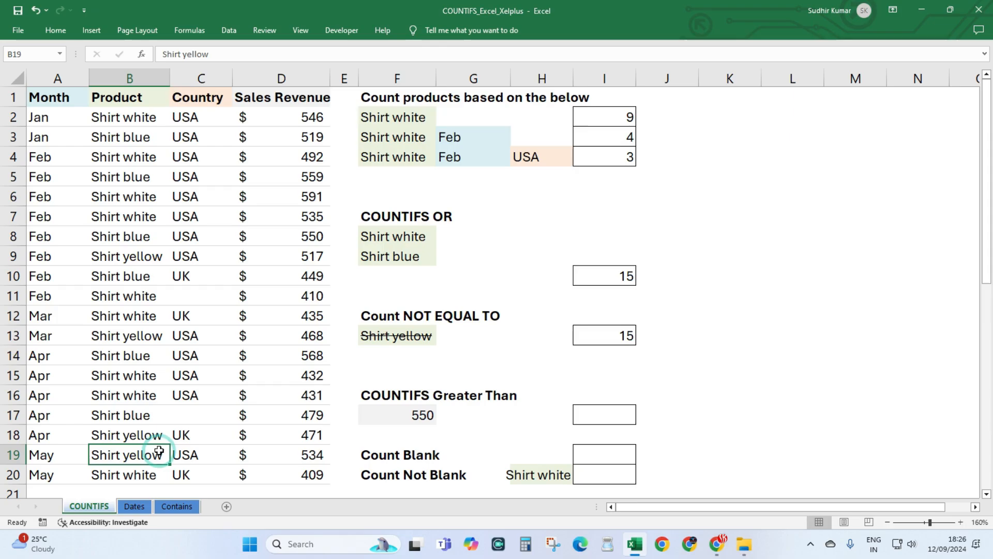
pyautogui.click(625, 334)
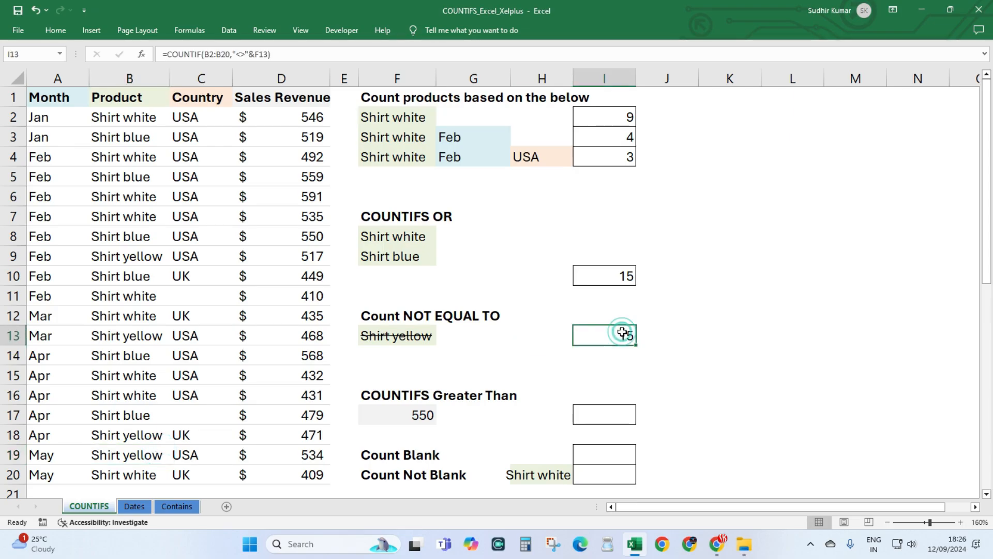
pyautogui.click(626, 335)
# - Enter a COUNTIF formula in I17 with the Sales Revenue range D2:D20 and criterion ">550"
pyautogui.press('Down')
pyautogui.press('Down')
pyautogui.press('Down')
pyautogui.press('Down')
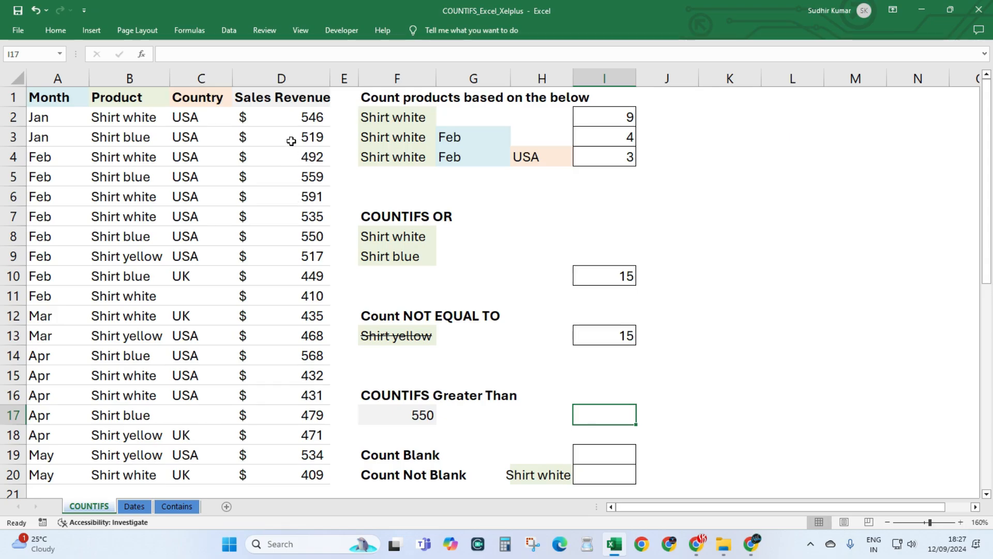
pyautogui.moveTo(295, 95); pyautogui.dragTo(291, 466)
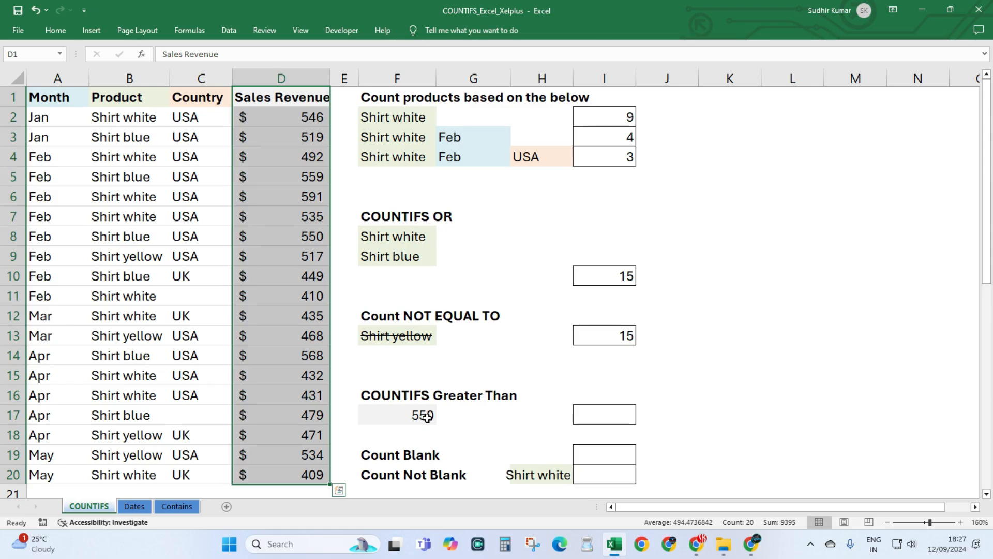
pyautogui.click(603, 415)
pyautogui.write('=countif')
pyautogui.press('Tab')
pyautogui.moveTo(290, 117); pyautogui.dragTo(290, 473)
pyautogui.write(',">550')
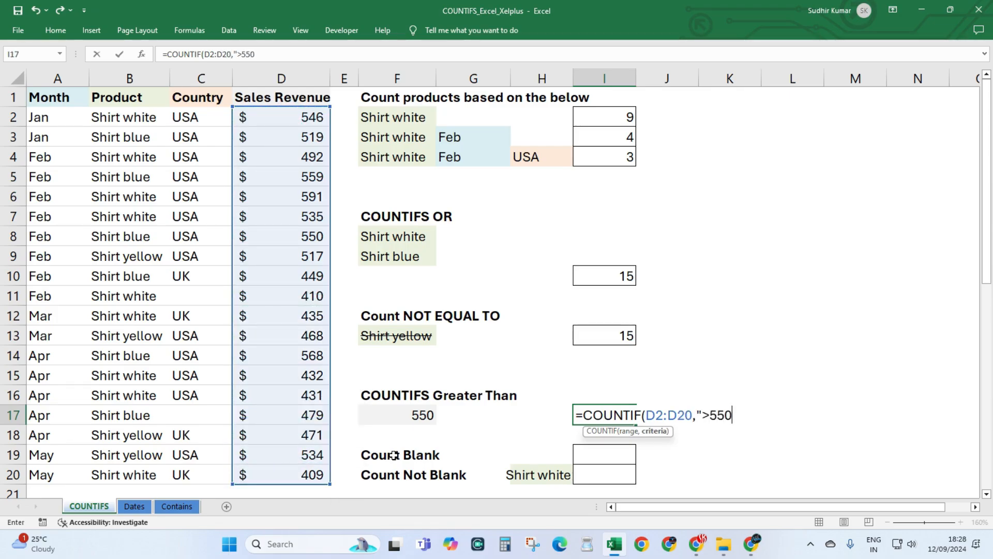
pyautogui.write('")')
pyautogui.press('Return')
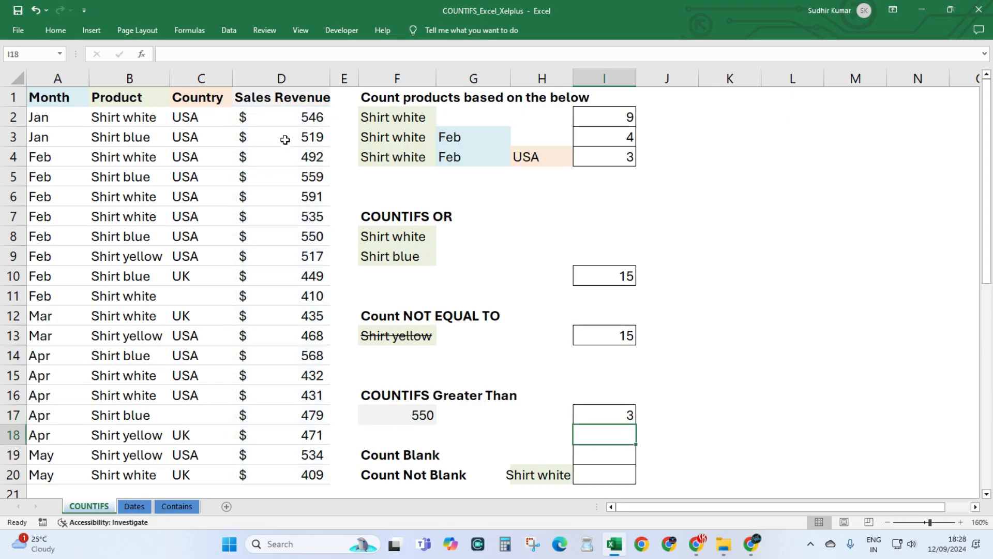
# - Check the Sales Revenue column for values above or equal to 550 against the count in I17
pyautogui.moveTo(299, 114); pyautogui.dragTo(291, 468)
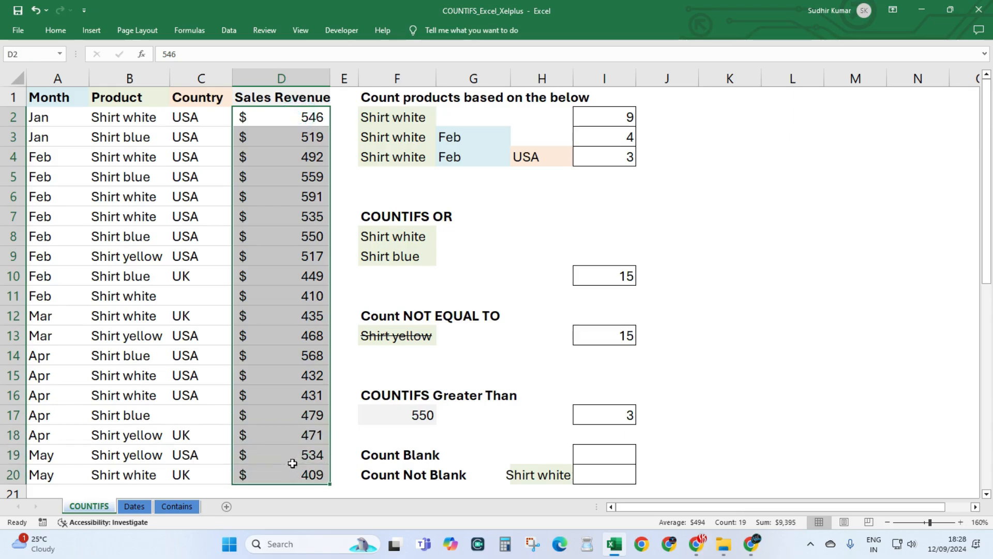
pyautogui.click(304, 156)
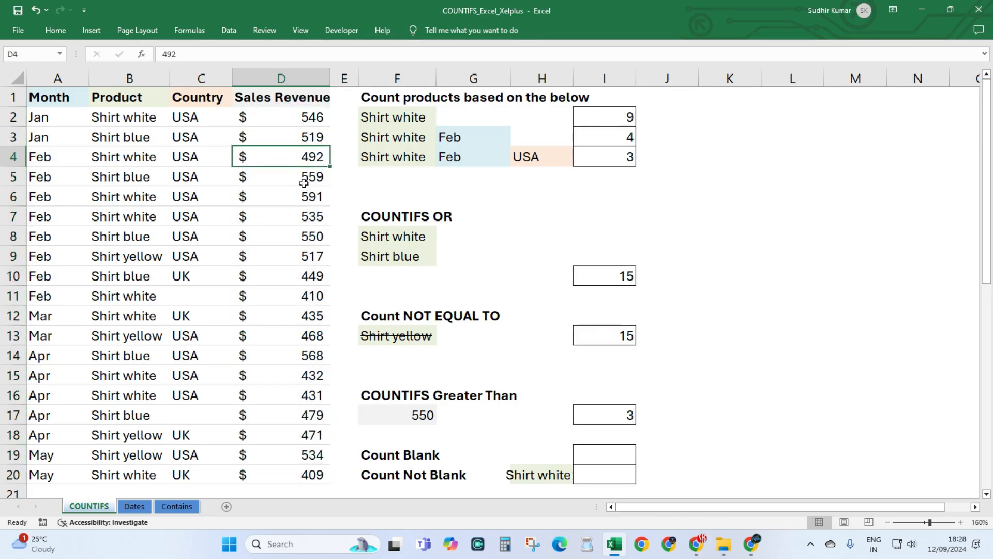
pyautogui.click(306, 177)
pyautogui.click(305, 195)
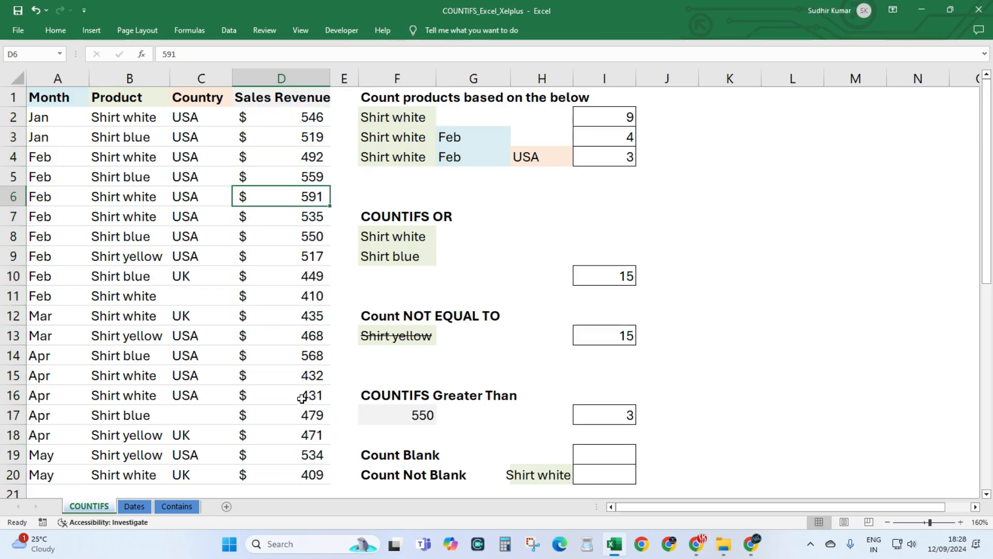
pyautogui.click(309, 360)
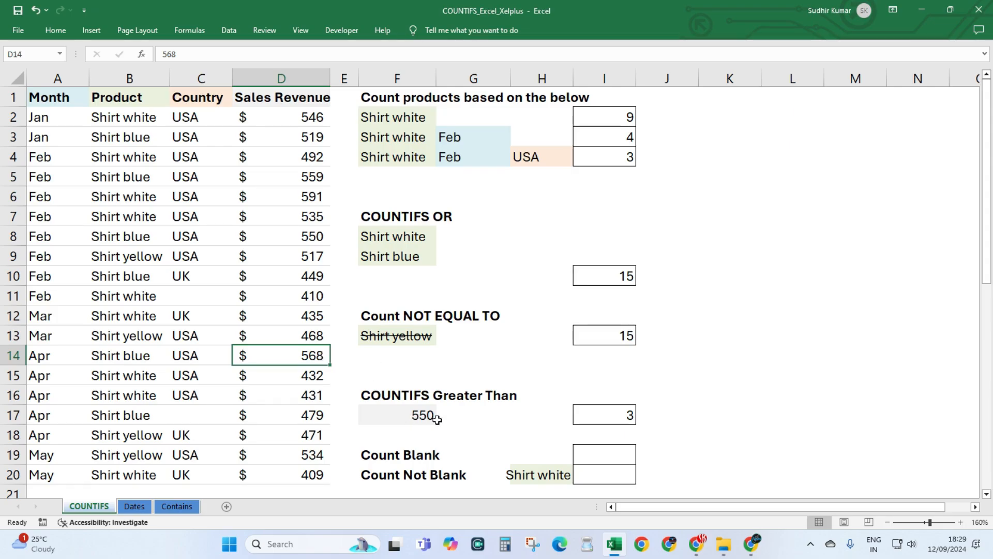
pyautogui.click(308, 237)
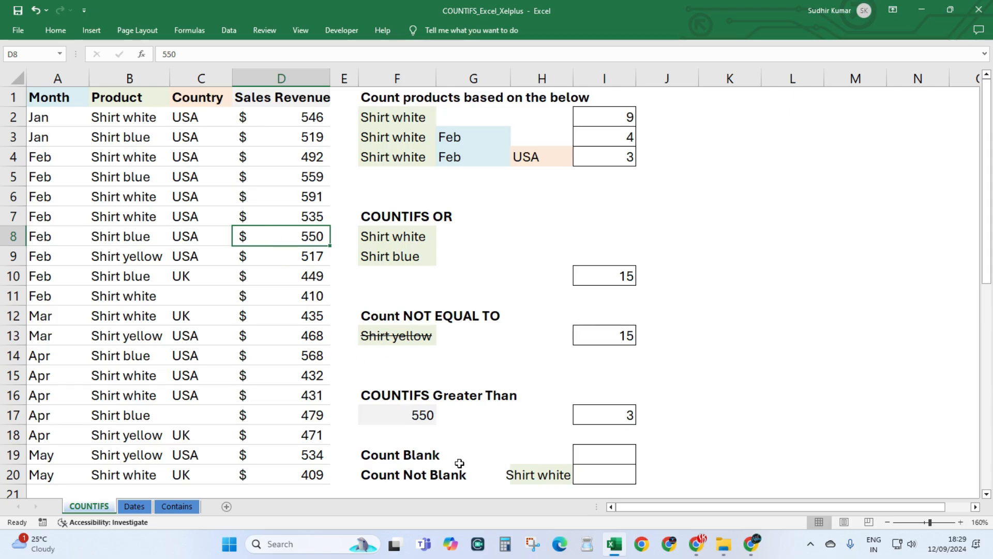
# - Change the criterion of the COUNTIF formula in I17 to ">=550"
pyautogui.click(611, 415)
pyautogui.write('=COUNTIF(D2:D20,">550")')
pyautogui.click(707, 422)
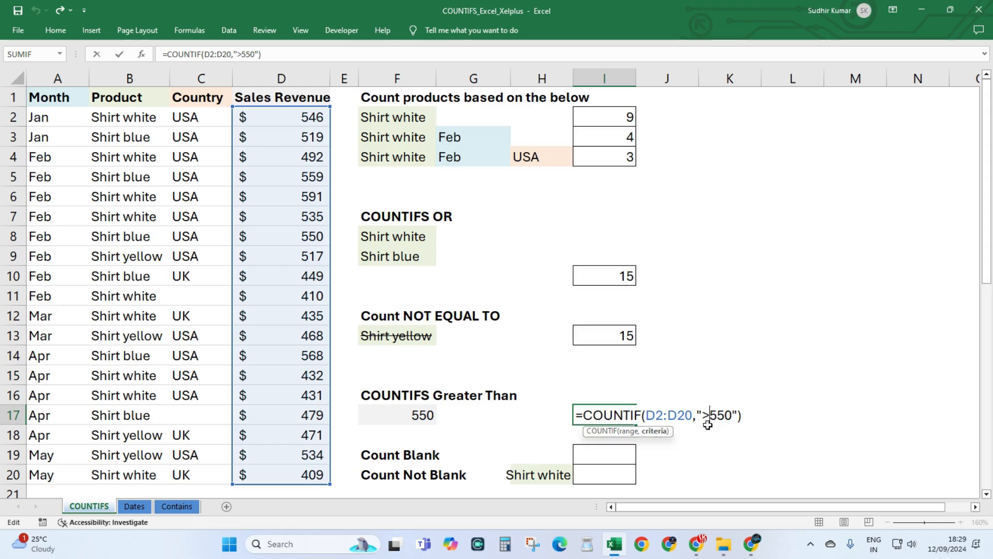
pyautogui.write('=')
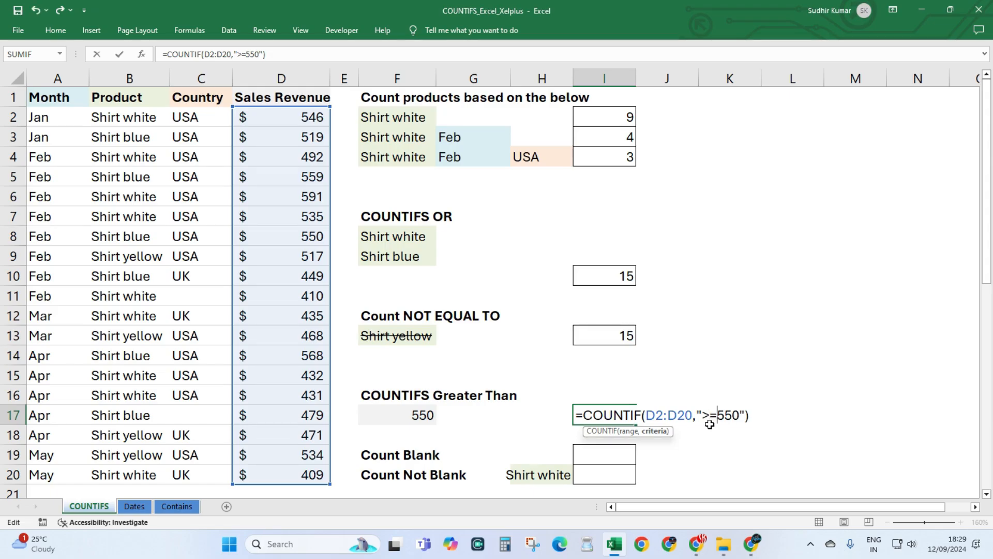
pyautogui.press('Return')
pyautogui.click(631, 414)
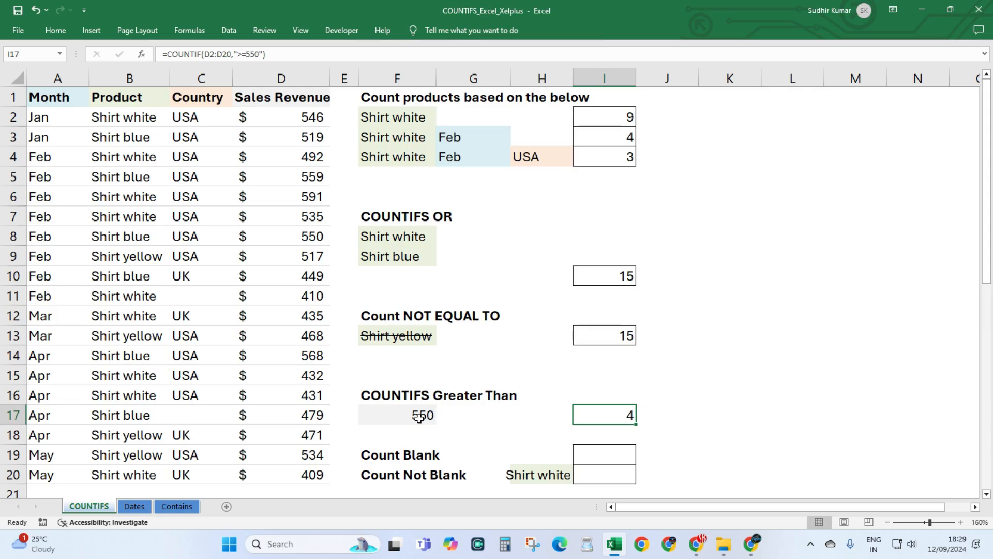
# - Enter a COUNTBLANK formula in I19 over the Country range C2:C20
pyautogui.press('Down')
pyautogui.press('Down')
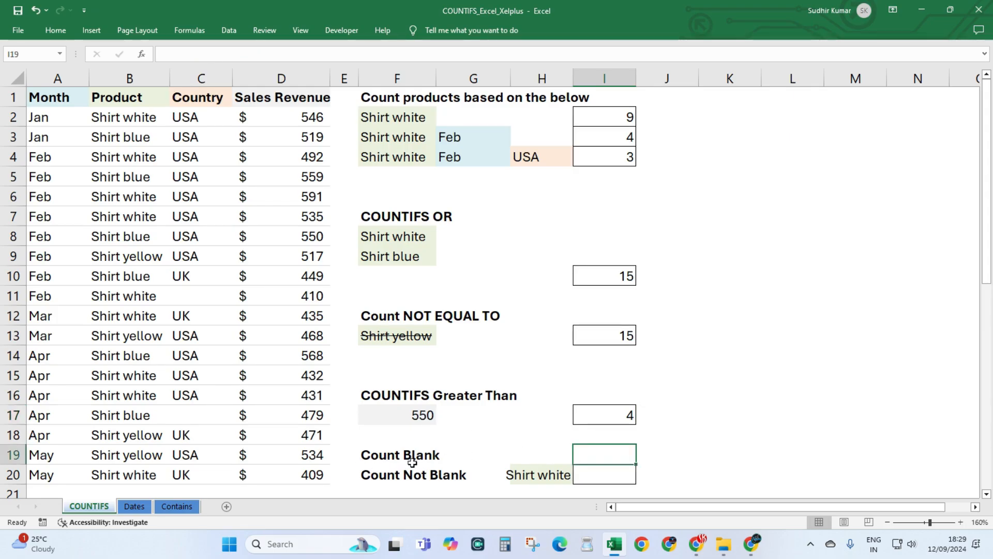
pyautogui.moveTo(206, 117); pyautogui.dragTo(201, 474)
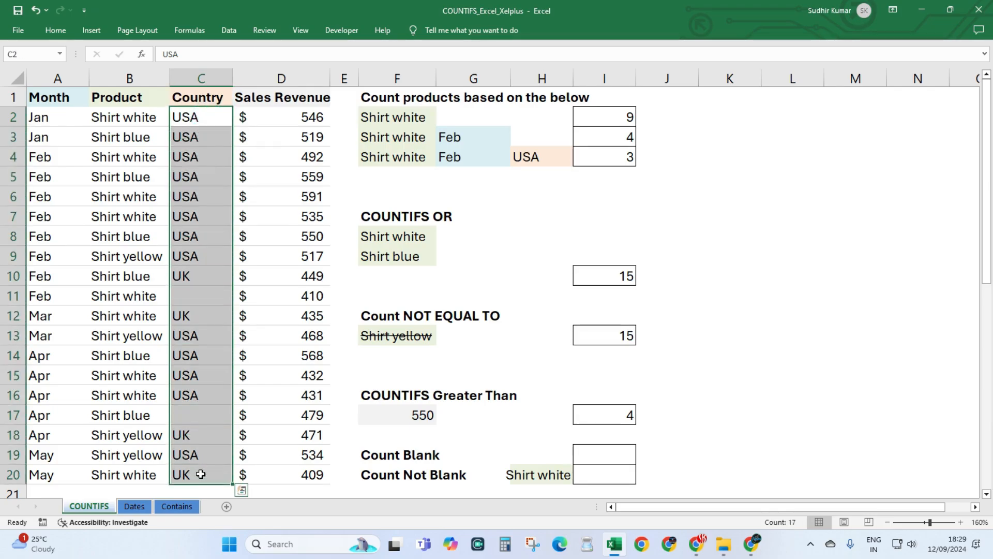
pyautogui.click(603, 452)
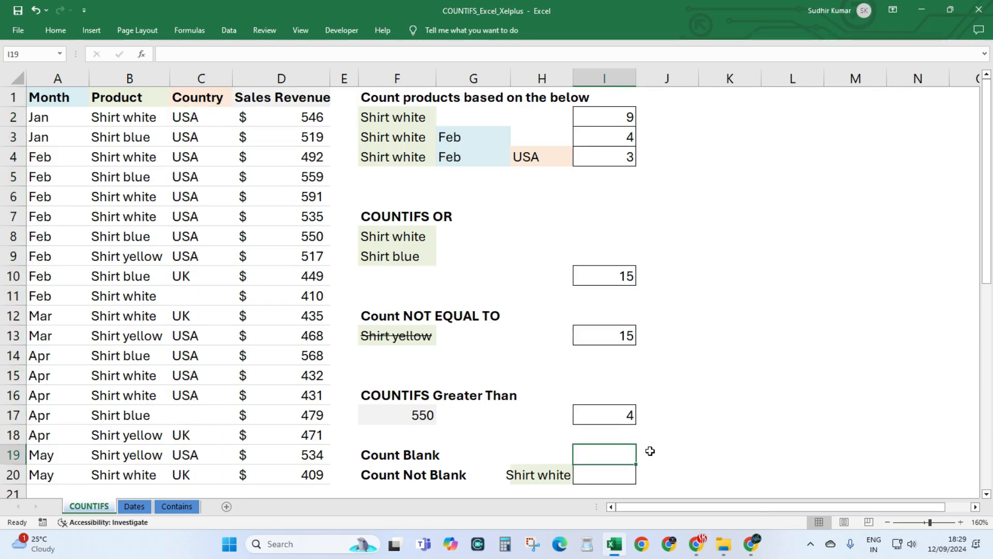
pyautogui.write('=count')
pyautogui.press('Down')
pyautogui.press('Down')
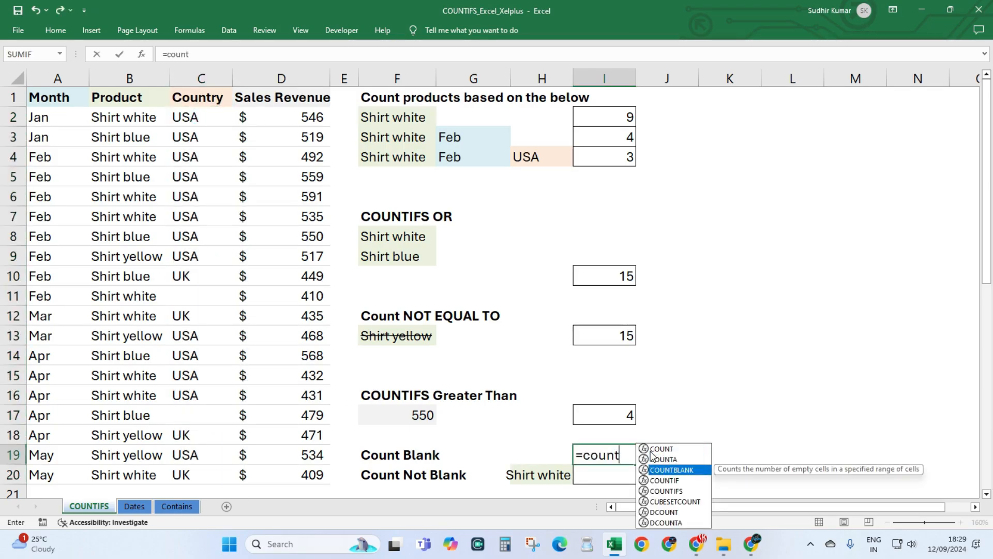
pyautogui.press('Tab')
pyautogui.moveTo(200, 118); pyautogui.dragTo(188, 479)
pyautogui.write(')')
pyautogui.press('Return')
pyautogui.press('Up')
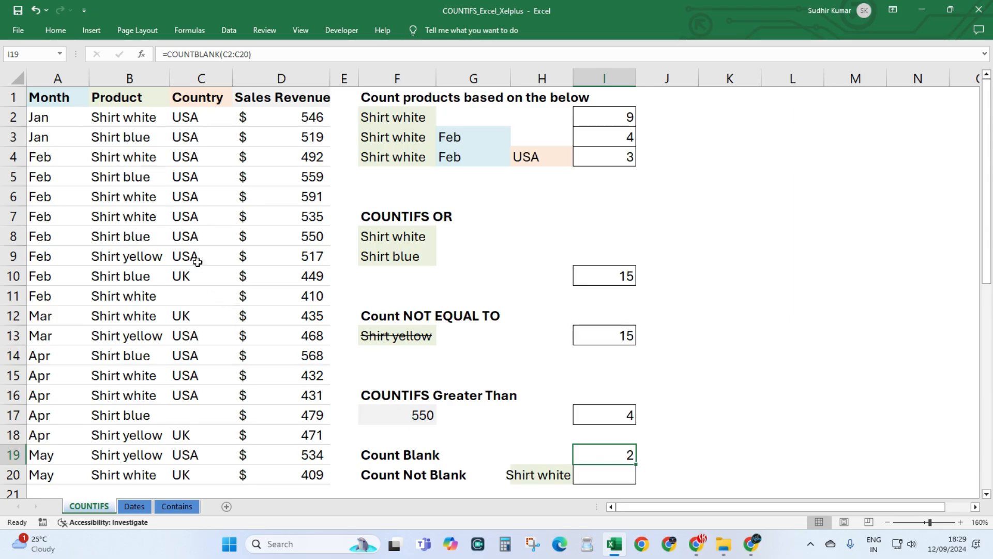
# - Examine the Country column for blank cells, including the Shirt white entry in row 11
pyautogui.moveTo(197, 114); pyautogui.dragTo(199, 467)
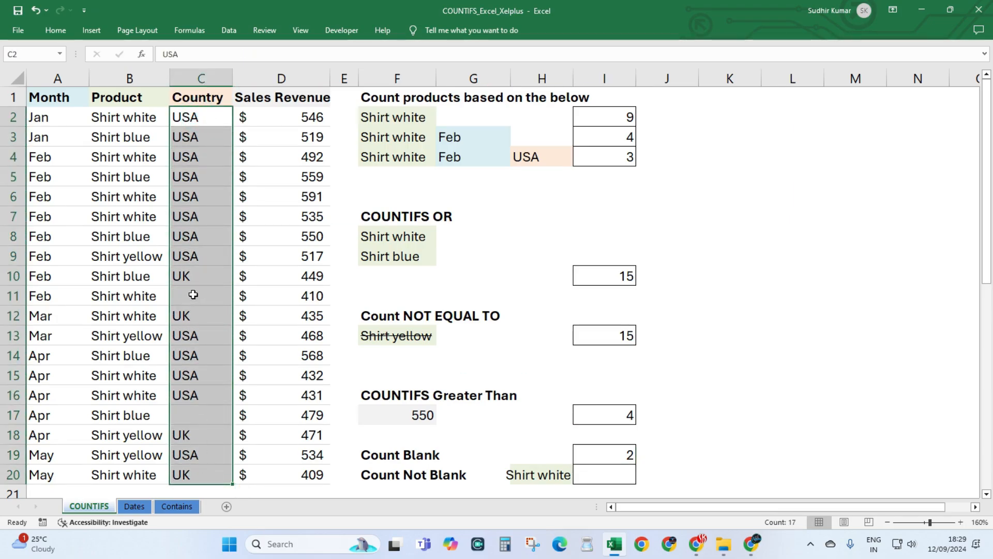
pyautogui.click(100, 294)
pyautogui.click(193, 296)
pyautogui.click(100, 293)
pyautogui.click(211, 294)
pyautogui.hotkey('shift', 'Left')
# - Enter a COUNTIFS formula in I20 counting rows with Country range C2:C20 "<>" and Product range B2:B20 matching H20
pyautogui.click(603, 469)
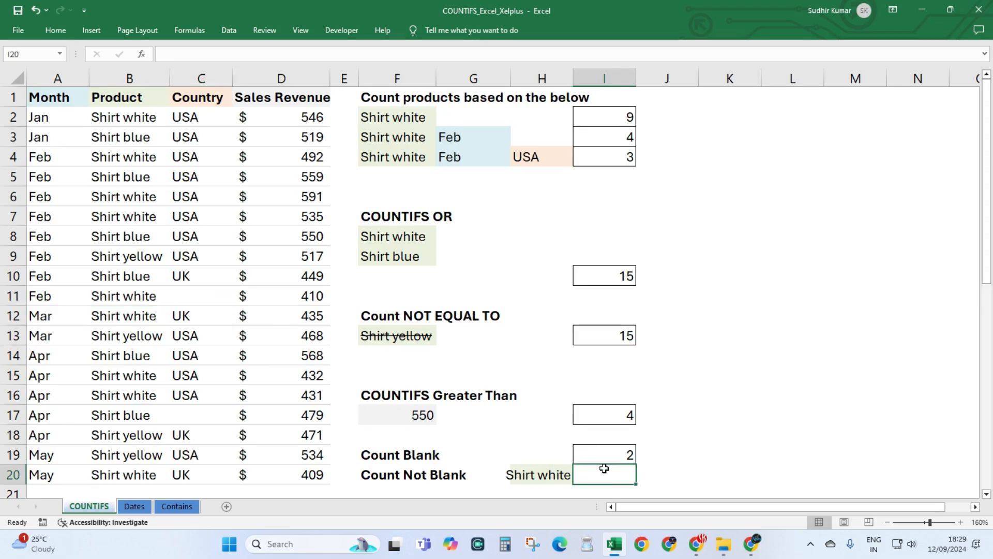
pyautogui.write('=counti')
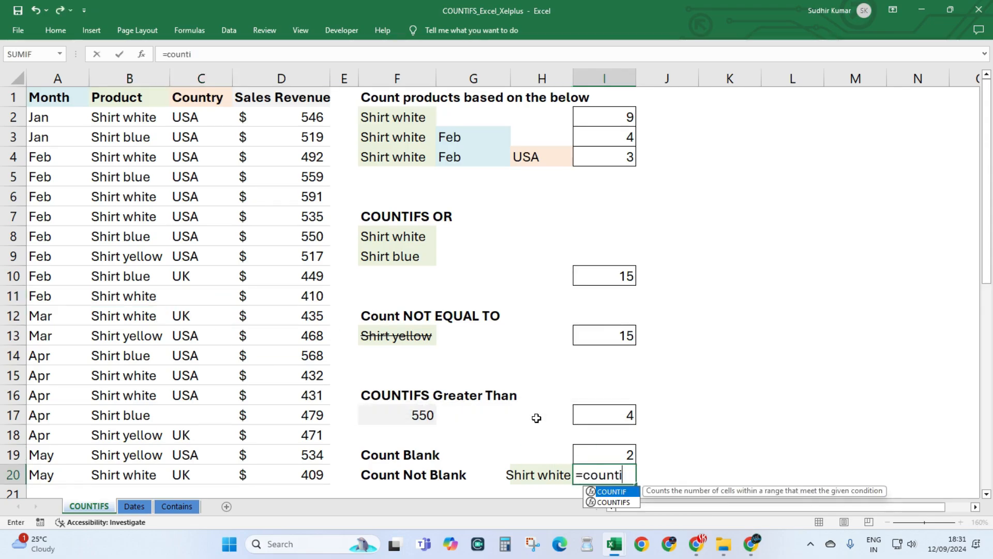
pyautogui.press('Down')
pyautogui.press('Tab')
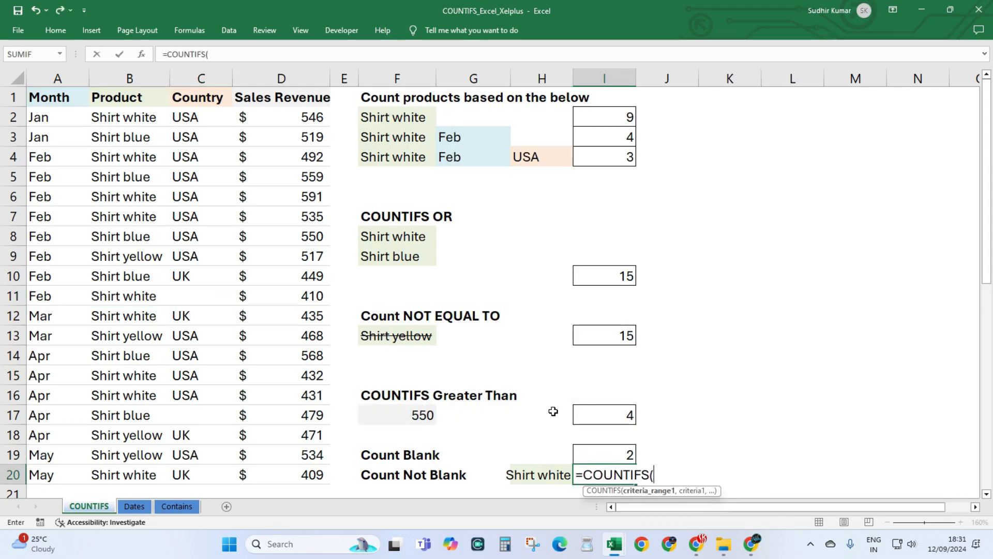
pyautogui.moveTo(204, 114); pyautogui.dragTo(201, 474)
pyautogui.write(',"<>')
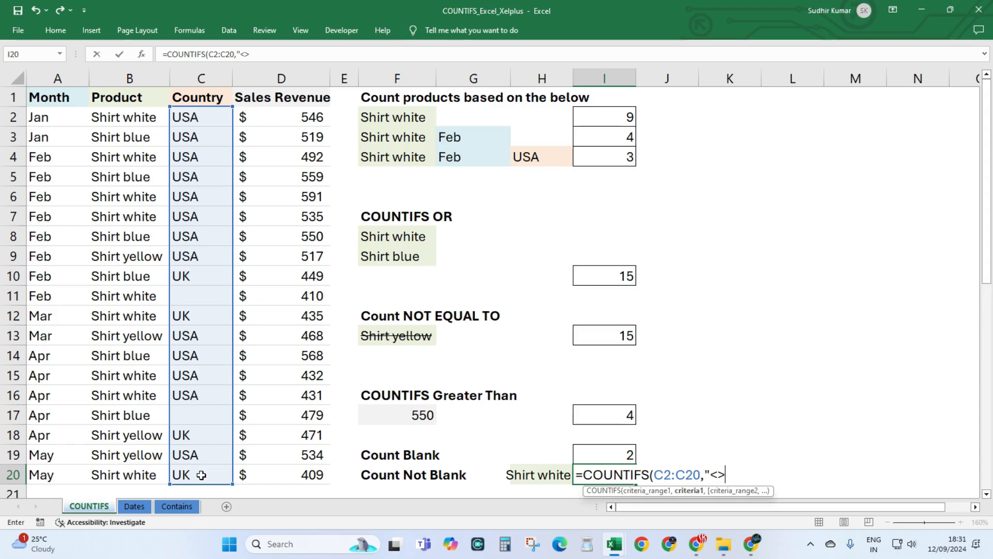
pyautogui.write('",')
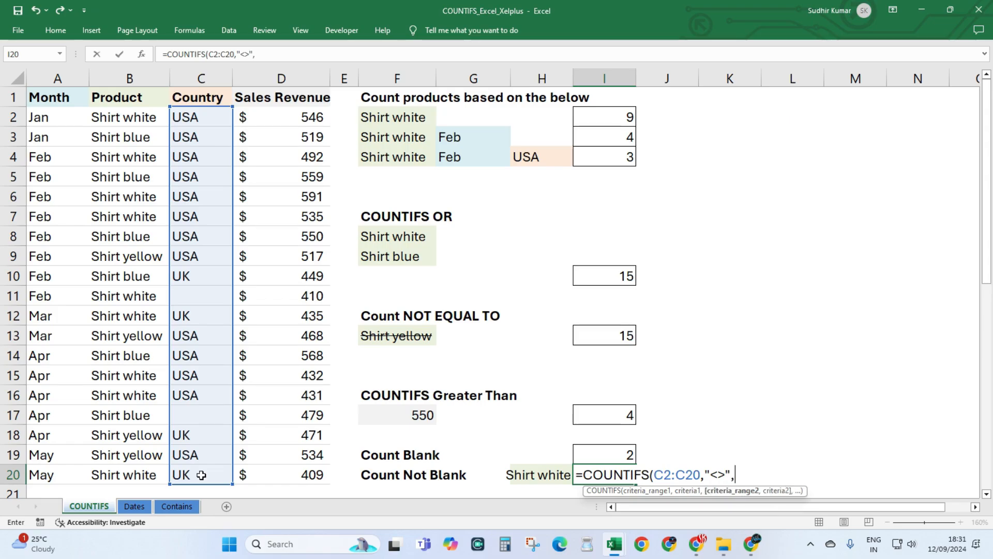
pyautogui.moveTo(120, 125); pyautogui.dragTo(123, 474)
pyautogui.write(',')
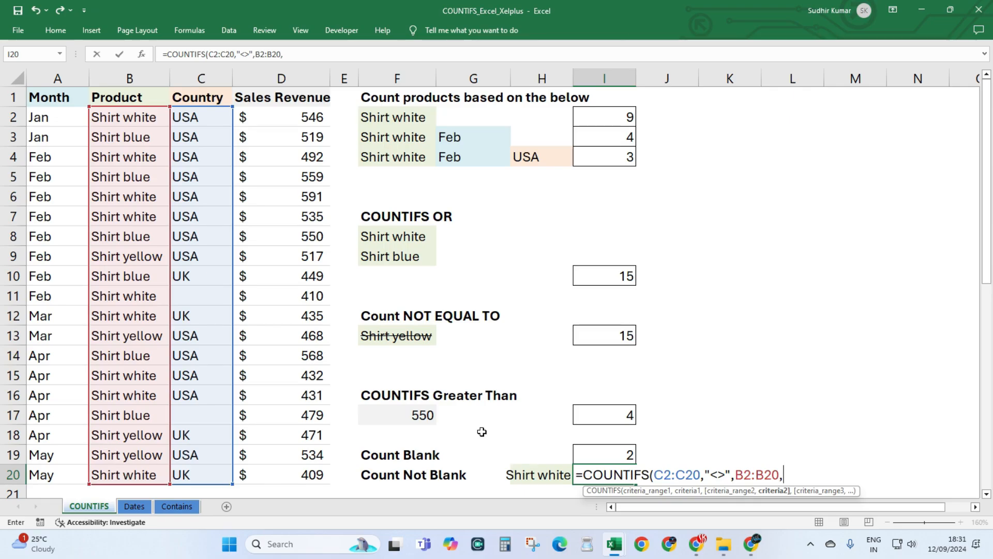
pyautogui.click(537, 476)
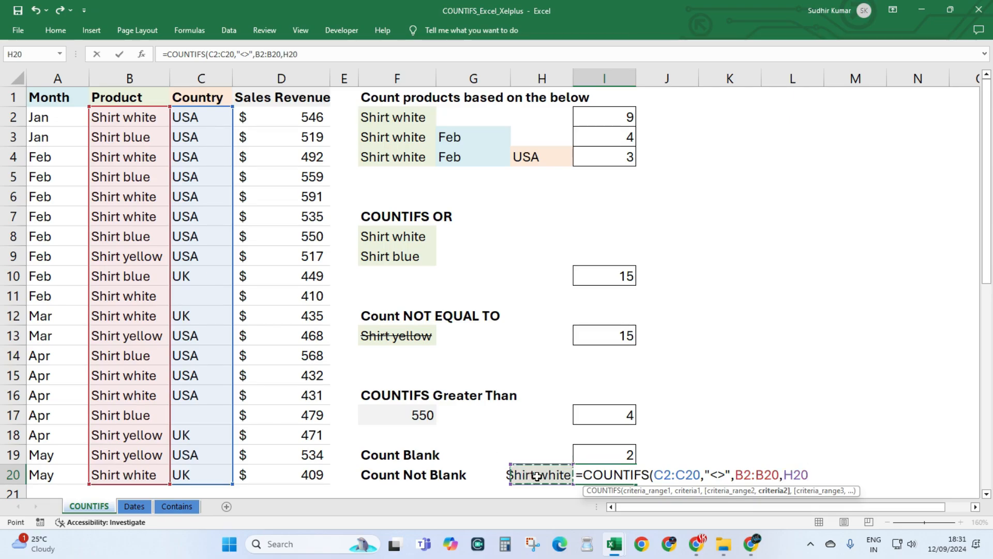
pyautogui.press('Return')
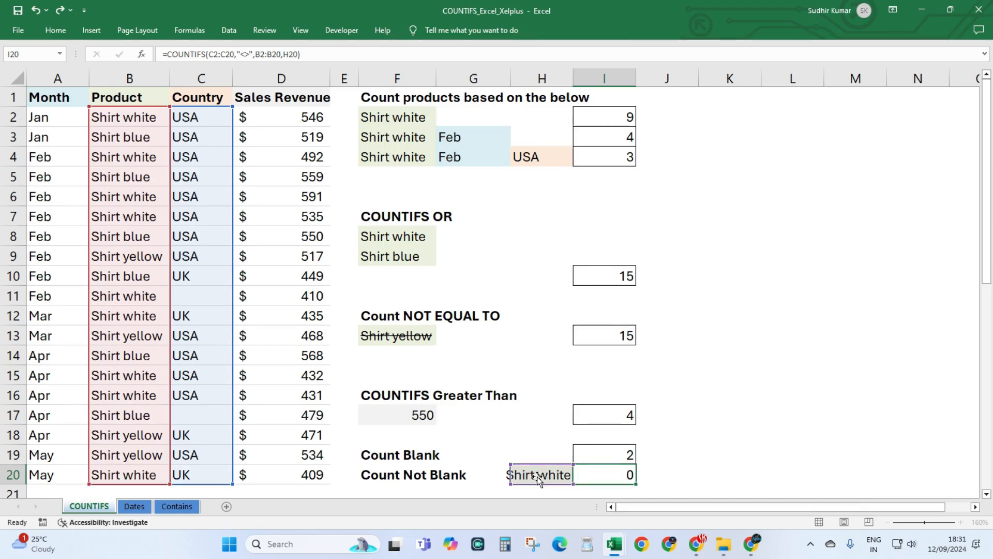
# - Review the Product column entries against the not-blank count in I20
pyautogui.scroll(1, 414, 463)
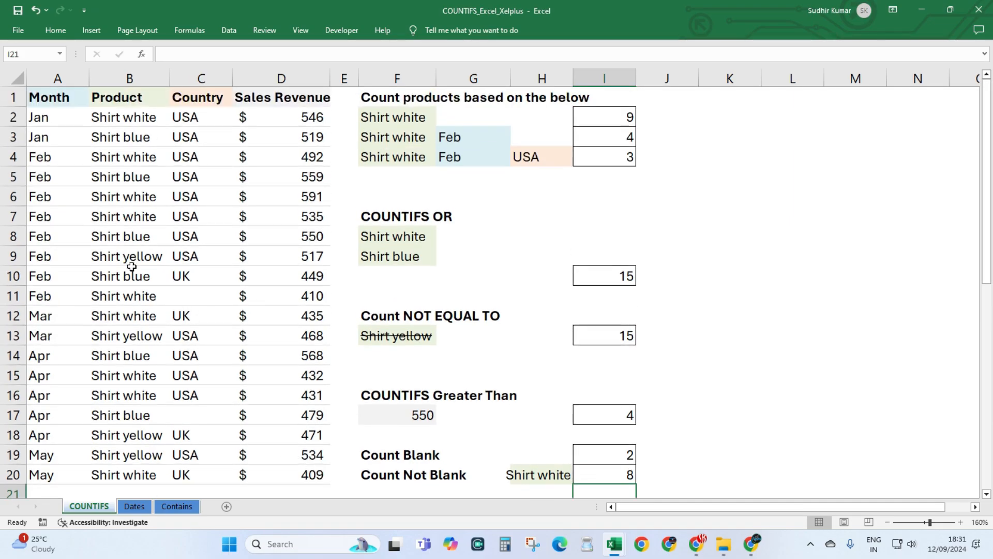
pyautogui.moveTo(136, 119); pyautogui.dragTo(140, 440)
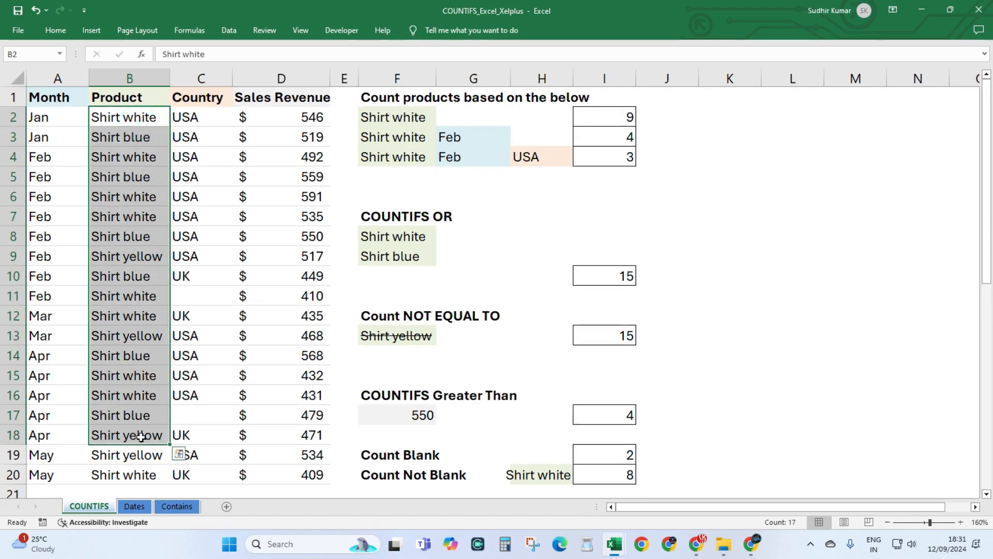
pyautogui.click(538, 236)
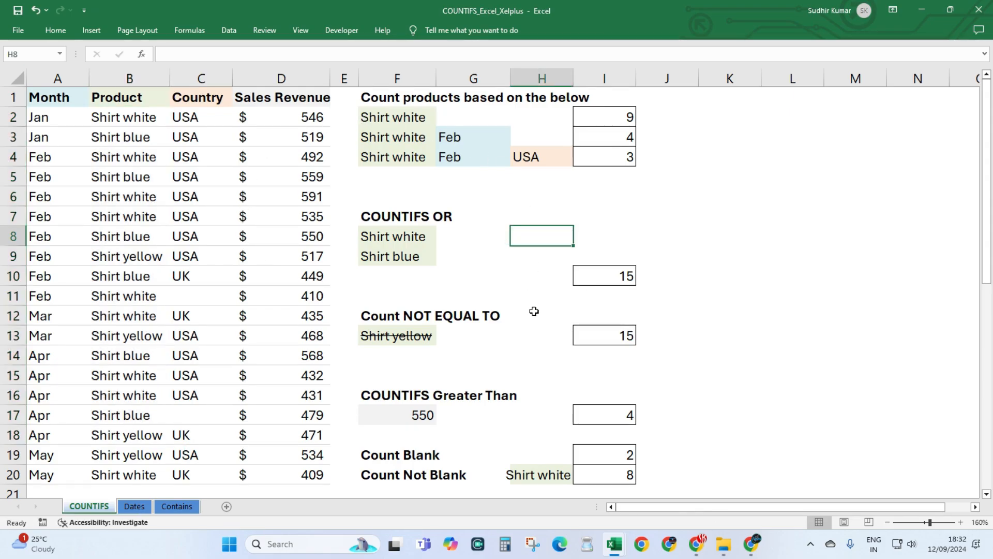
# - Switch to the Dates sheet and examine the order table, the start and end dates in G2 and H2, and the Date column
pyautogui.hotkey('ctrl', 'pagedown')
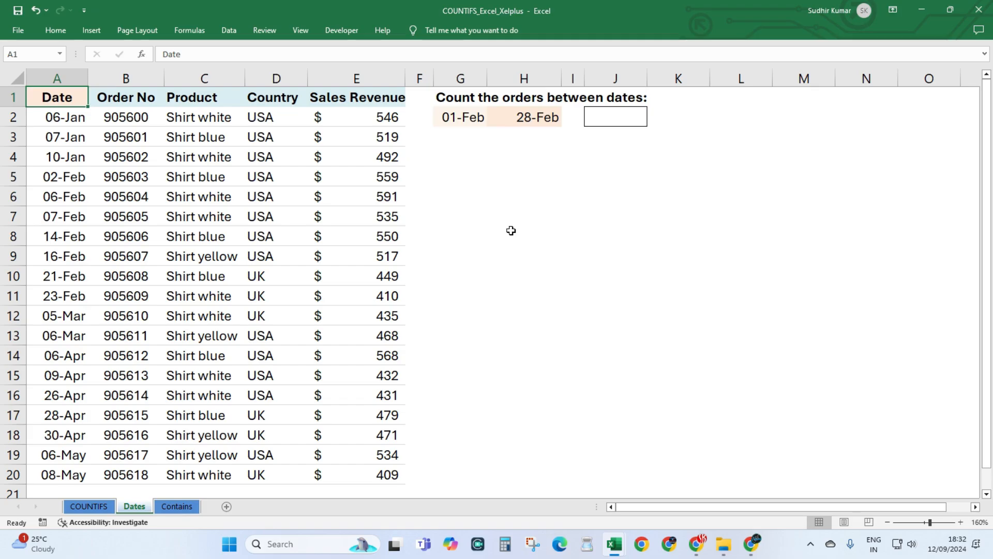
pyautogui.moveTo(55, 97); pyautogui.dragTo(365, 477)
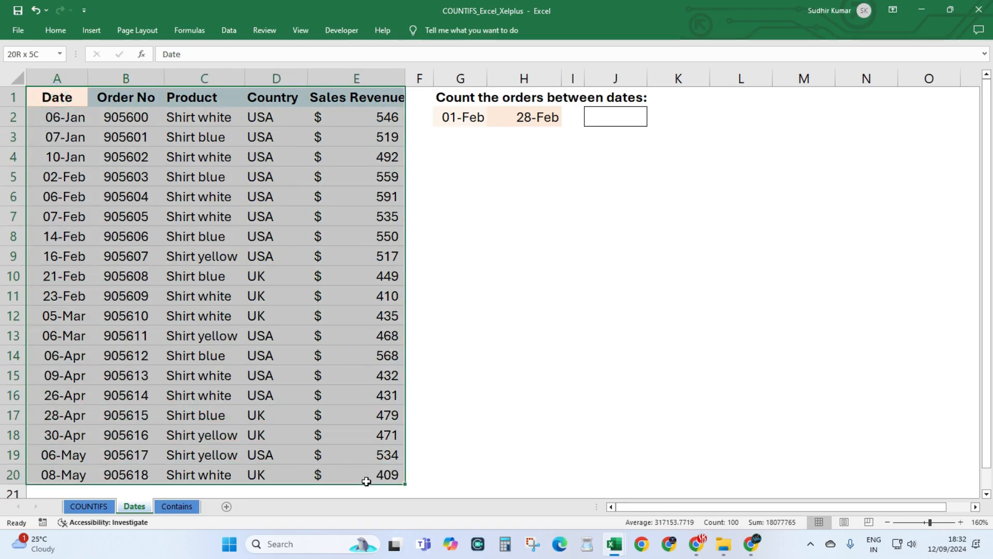
pyautogui.click(468, 222)
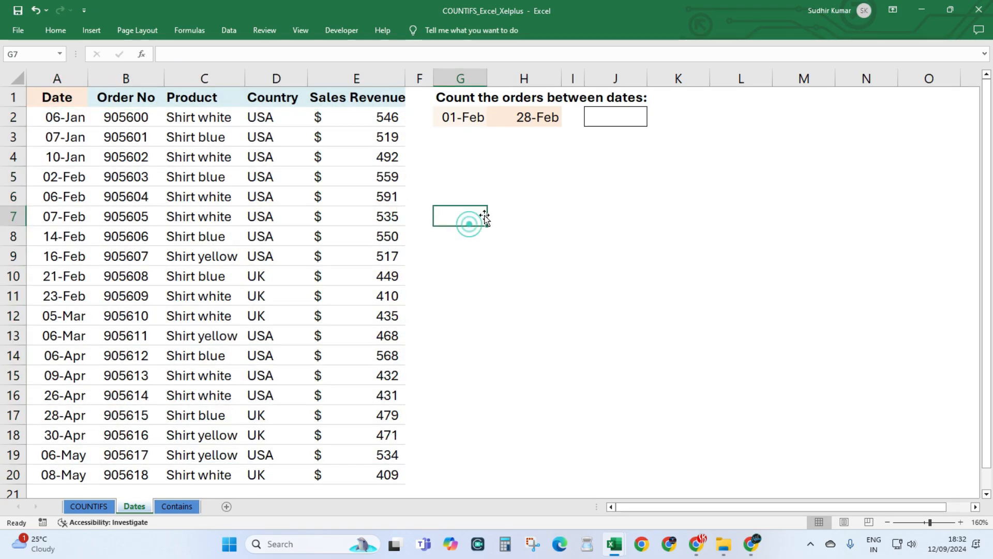
pyautogui.click(468, 104)
pyautogui.click(465, 117)
pyautogui.click(540, 120)
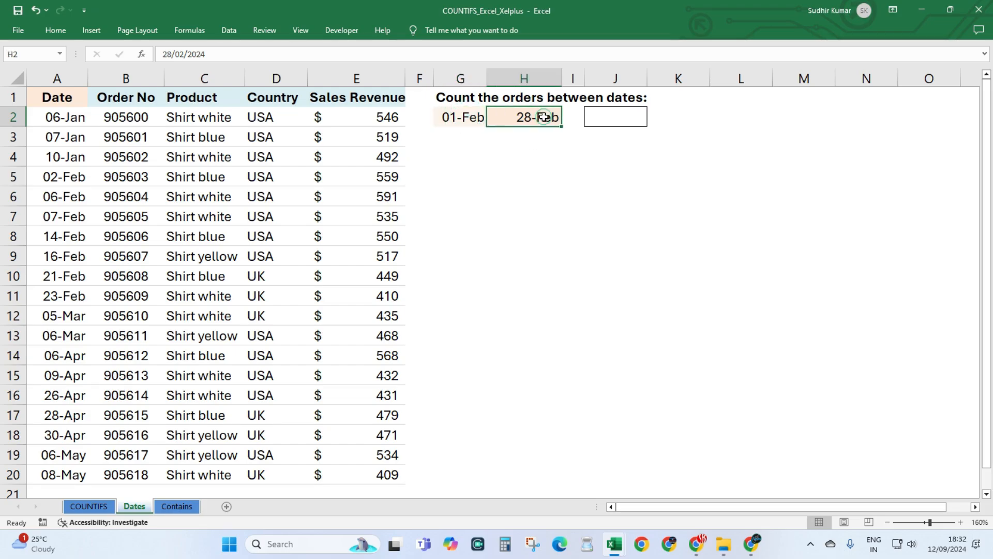
pyautogui.click(79, 119)
pyautogui.click(67, 180)
pyautogui.click(67, 308)
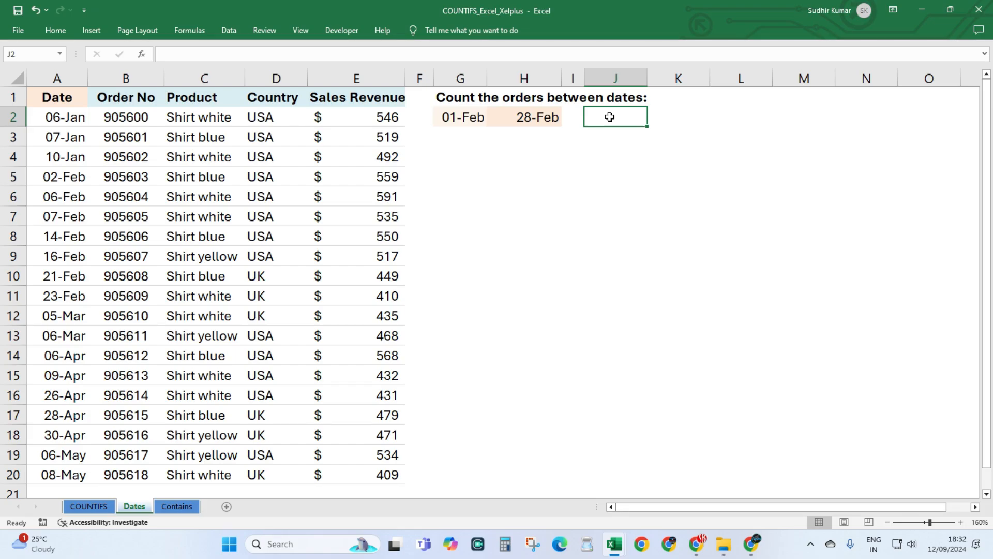
# - Enter a COUNTIFS formula in J2 testing the Date range A2:A20 against G2 and again against H2
pyautogui.write('=countifs')
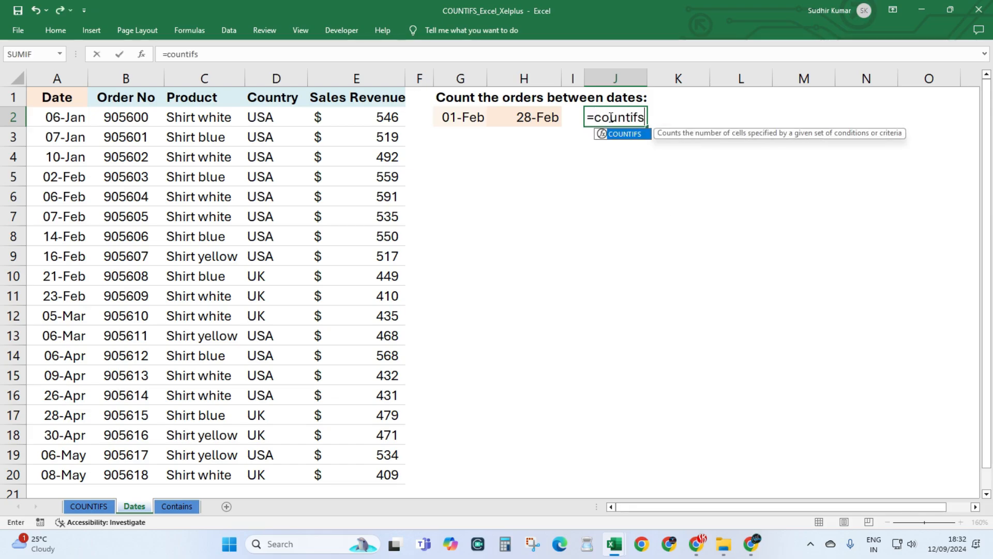
pyautogui.press('Tab')
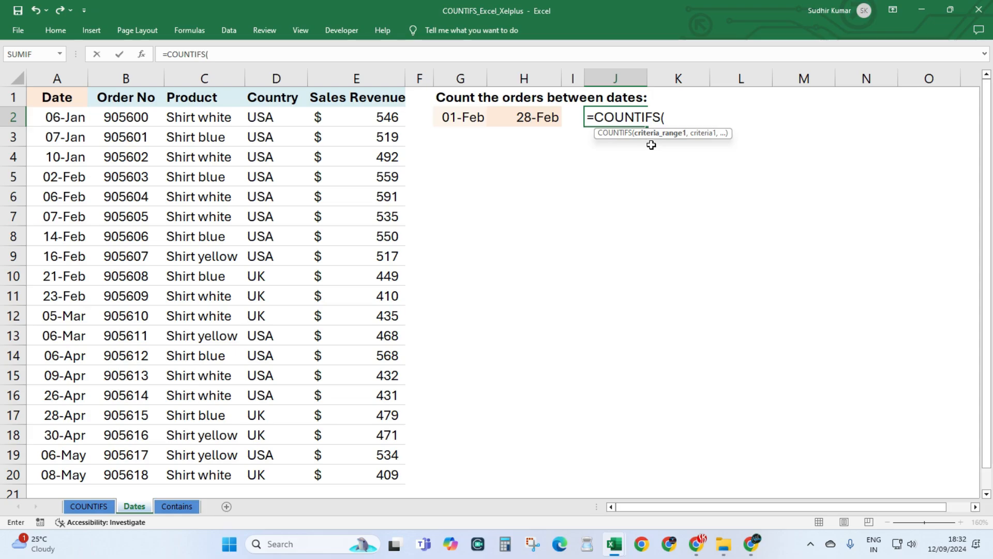
pyautogui.moveTo(67, 118); pyautogui.dragTo(58, 470)
pyautogui.write(',')
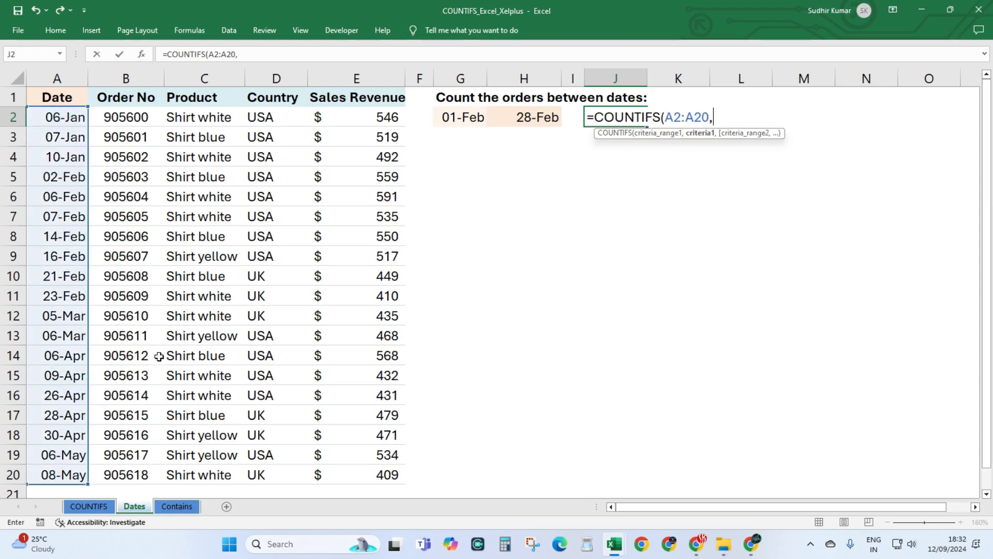
pyautogui.click(450, 124)
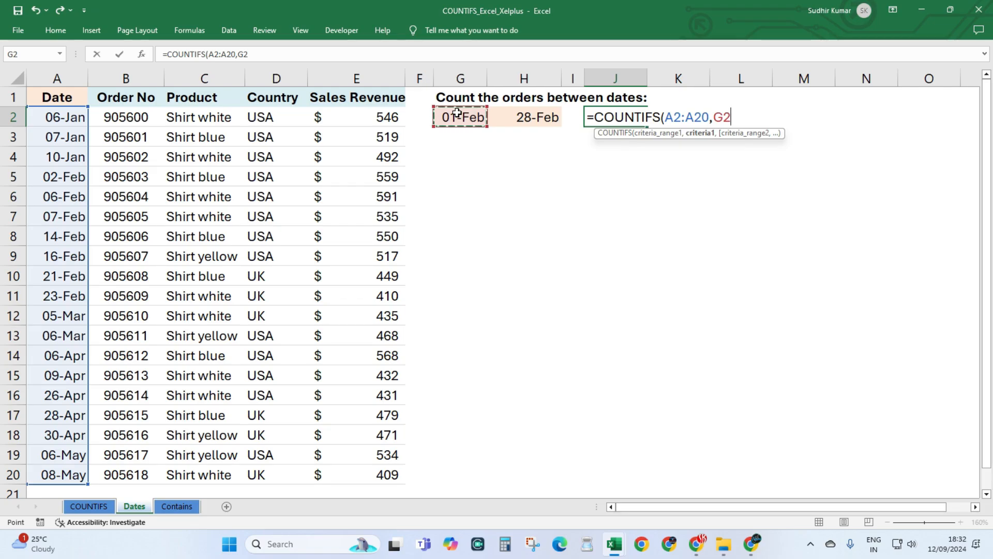
pyautogui.write(',')
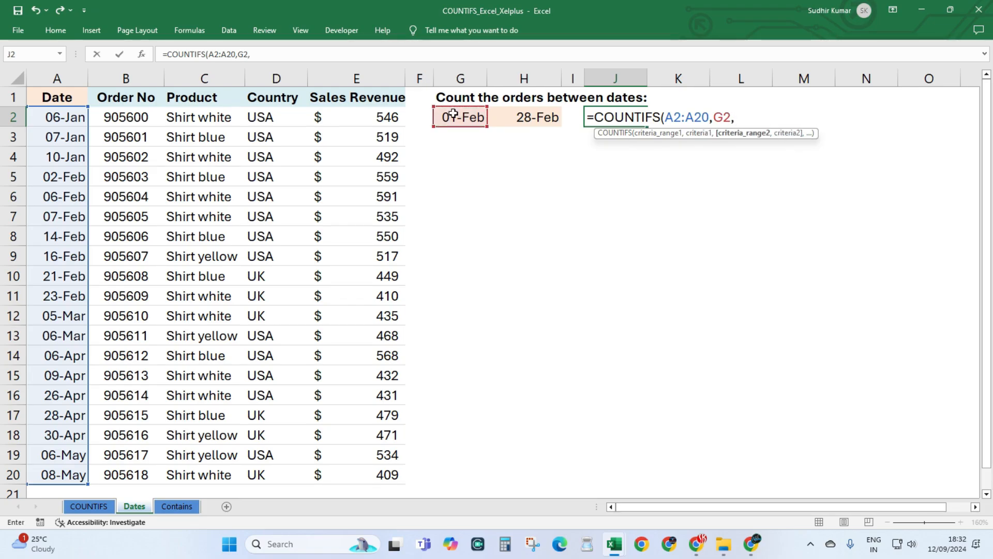
pyautogui.moveTo(54, 117); pyautogui.dragTo(57, 477)
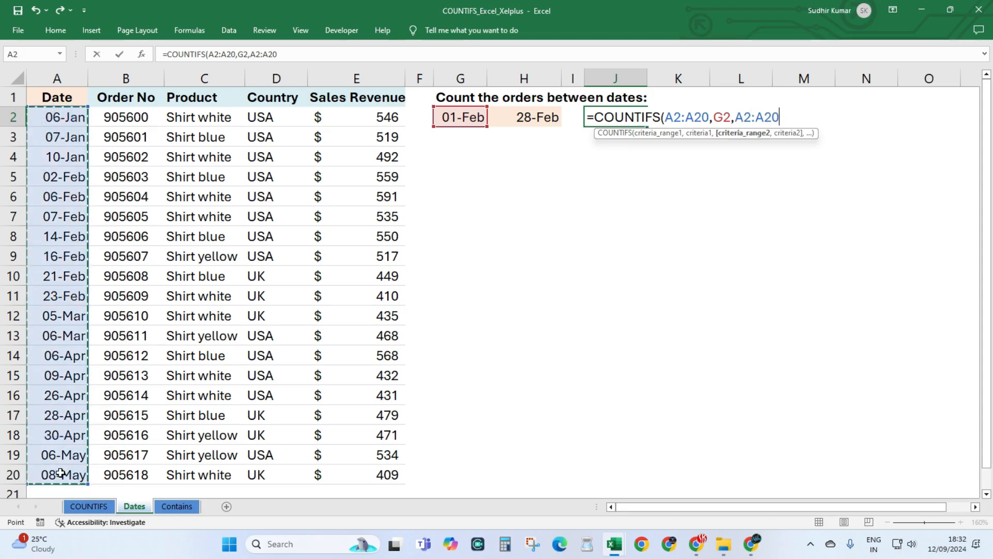
pyautogui.write(',')
pyautogui.click(496, 123)
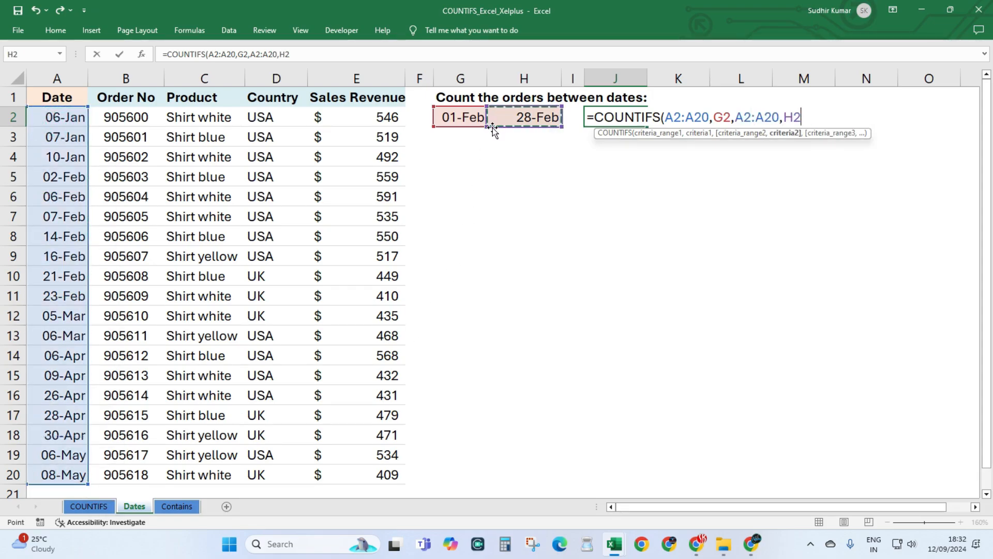
pyautogui.write(')')
pyautogui.press('Return')
pyautogui.press('Up')
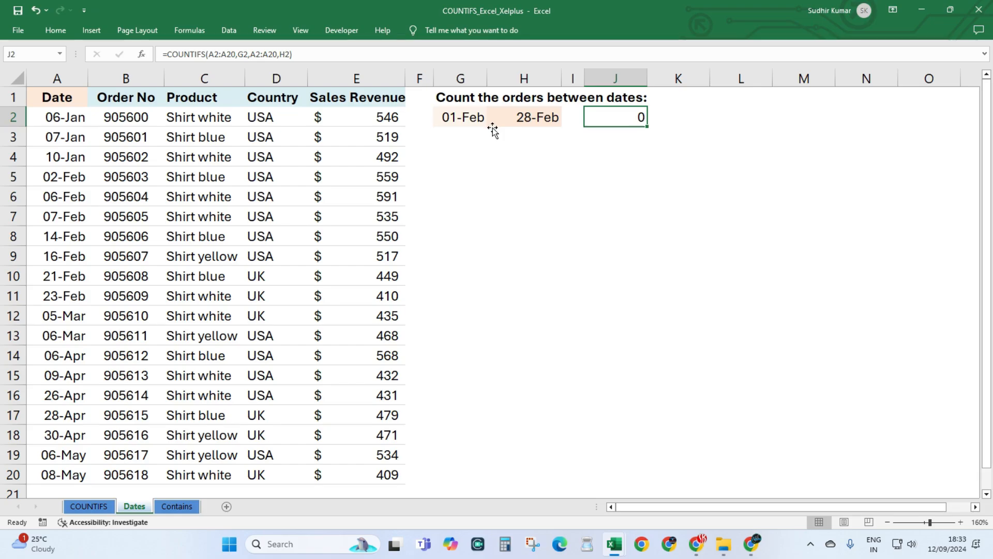
# - Change the first criterion of the COUNTIFS formula in J2 to ">="&G2
pyautogui.press('F2')
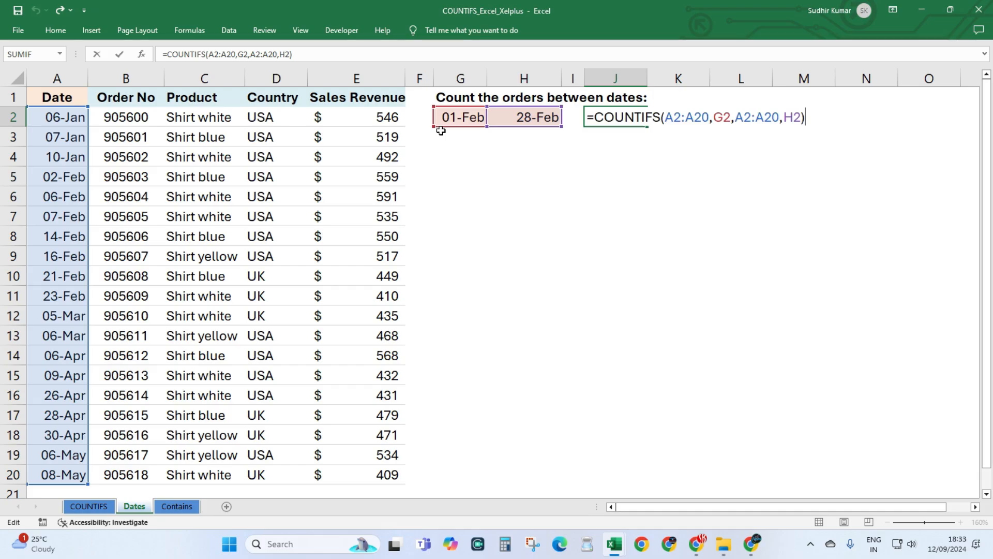
pyautogui.press('Escape')
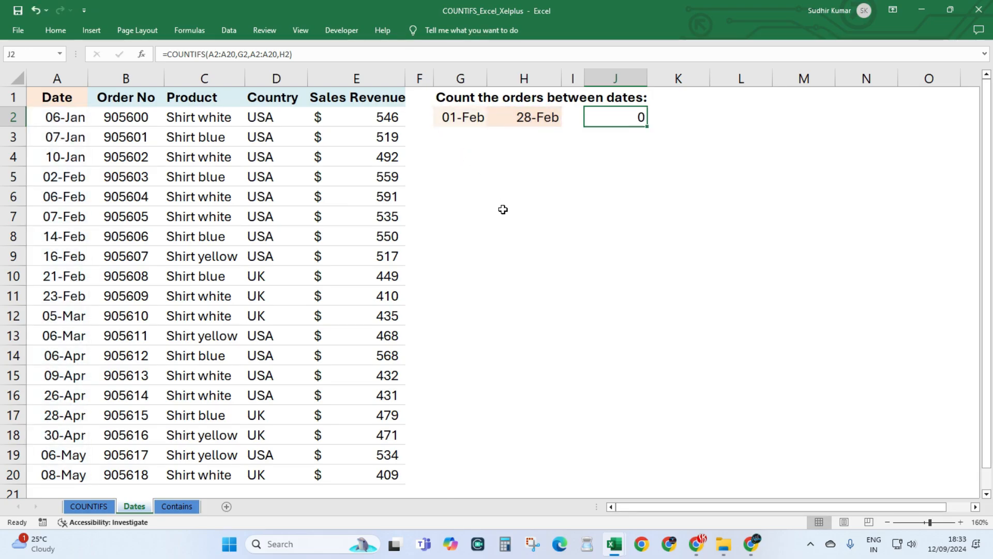
pyautogui.press('F2')
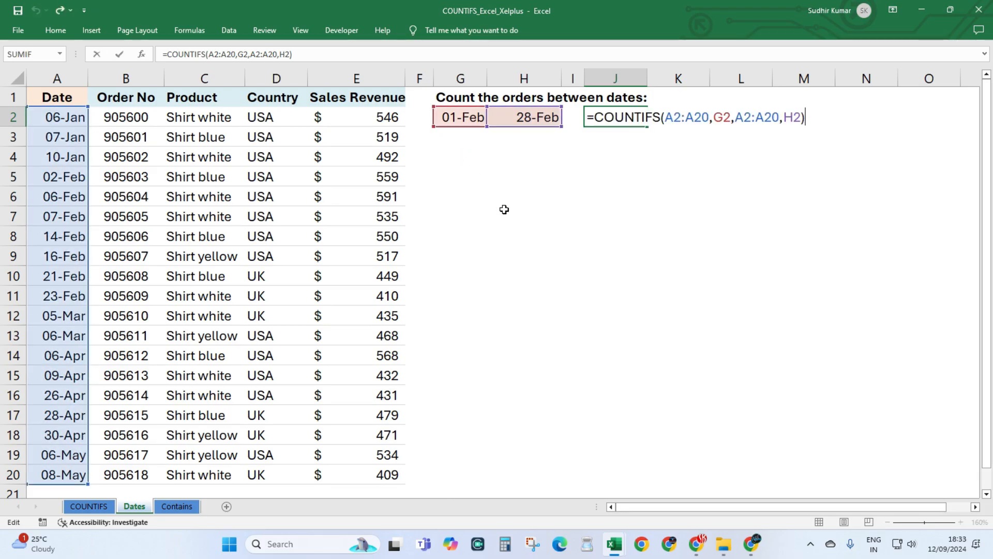
pyautogui.click(716, 118)
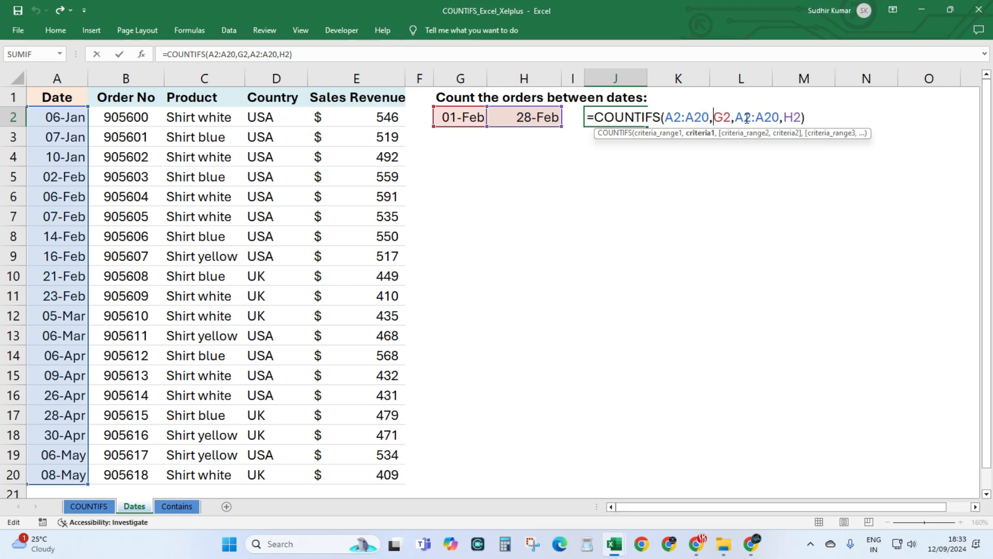
pyautogui.write('">')
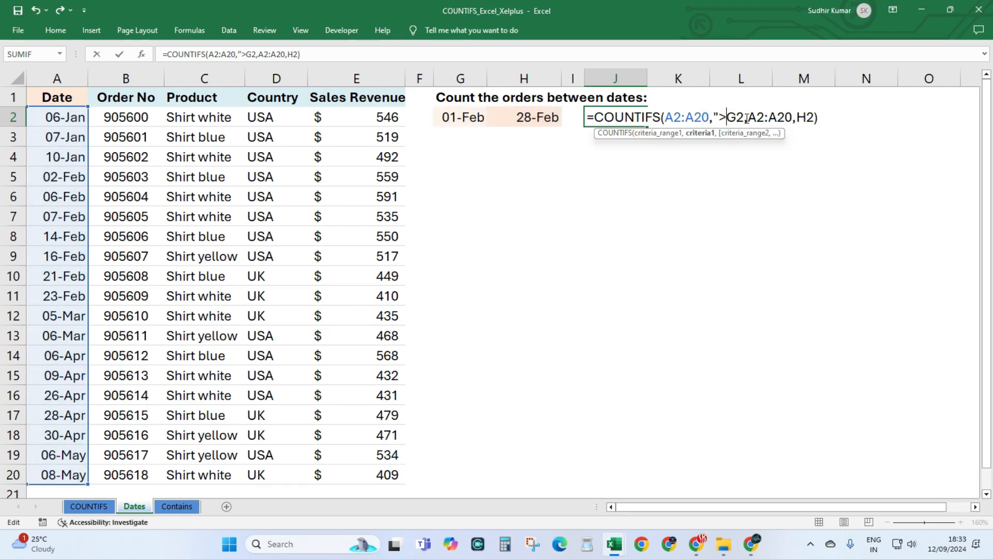
pyautogui.write('="')
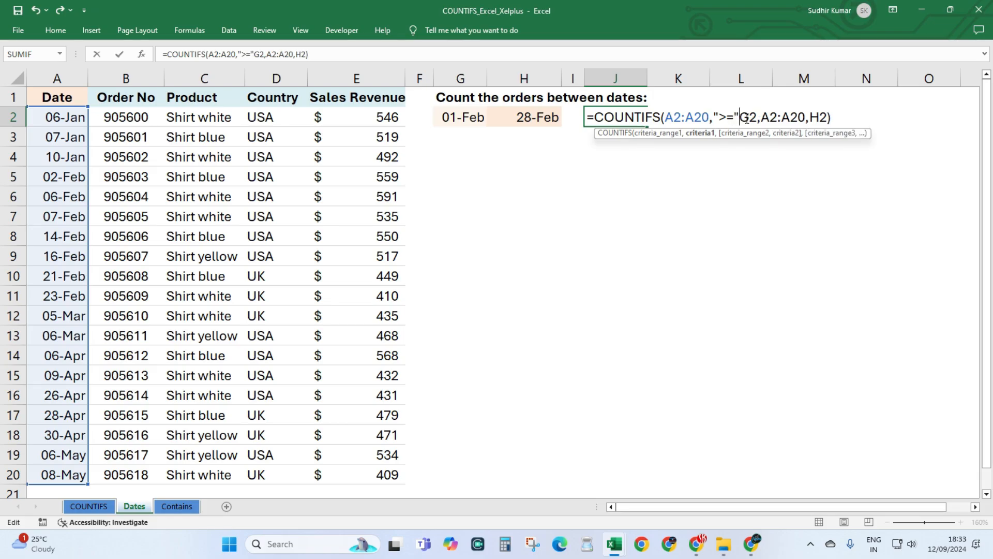
pyautogui.write('&')
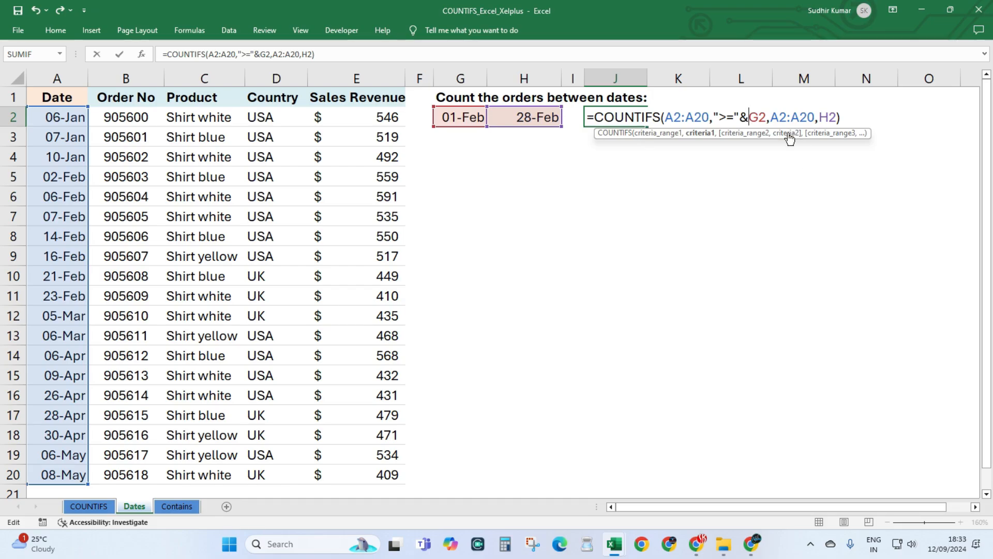
pyautogui.moveTo(748, 118)
pyautogui.mouseDown()
pyautogui.moveTo(715, 117)
pyautogui.moveTo(765, 117)
pyautogui.moveTo(723, 117)
pyautogui.moveTo(743, 119)
pyautogui.mouseUp()
pyautogui.click(732, 117)
pyautogui.moveTo(740, 118); pyautogui.dragTo(753, 120)
# - Change the second criterion of the COUNTIFS formula in J2 to "<="&H2 and check the February dates in A5:A11
pyautogui.click(820, 118)
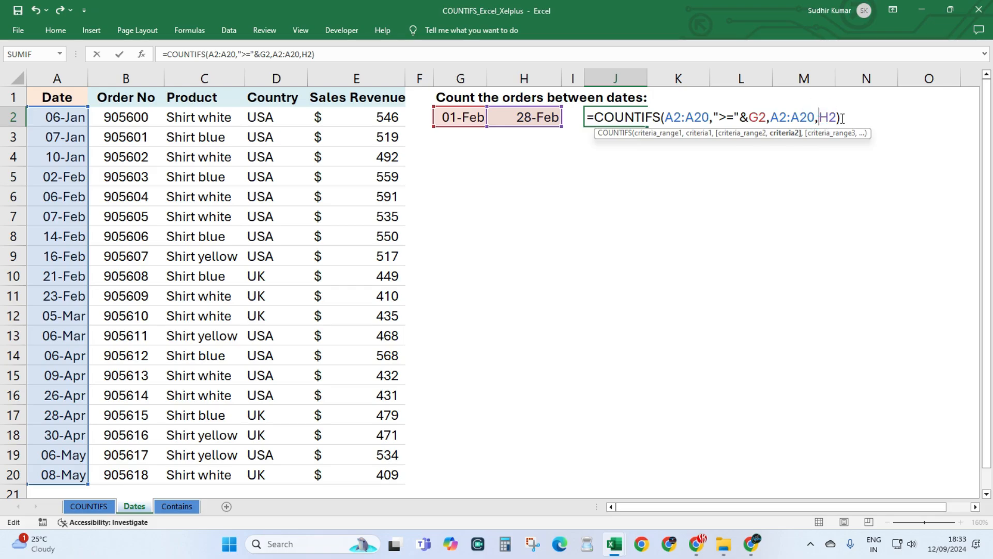
pyautogui.write('"<="')
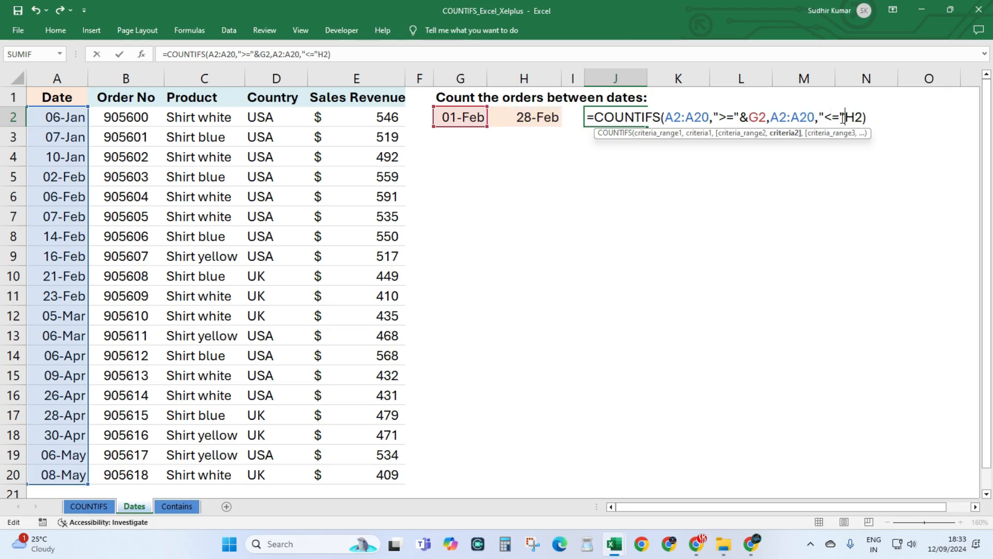
pyautogui.write('&')
pyautogui.press('Return')
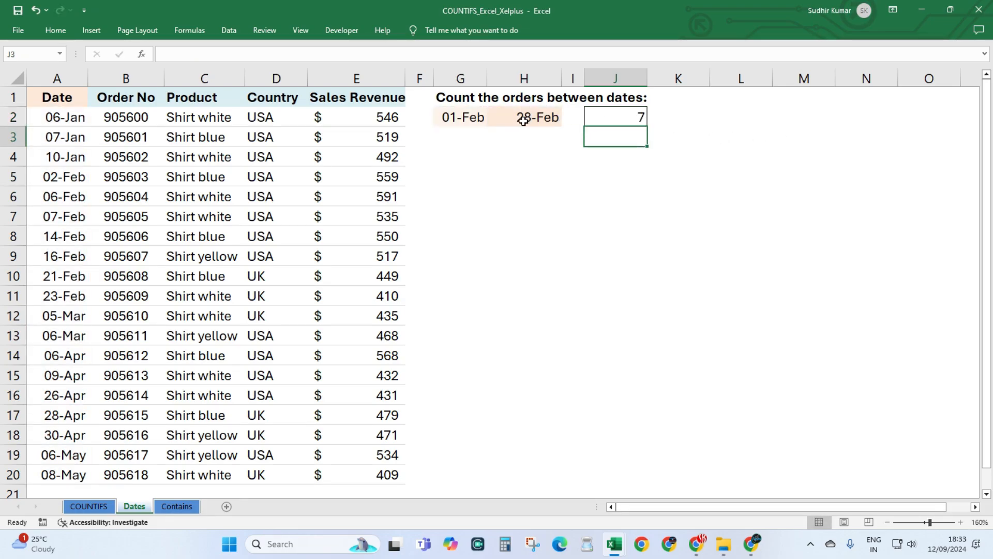
pyautogui.moveTo(66, 178); pyautogui.dragTo(68, 296)
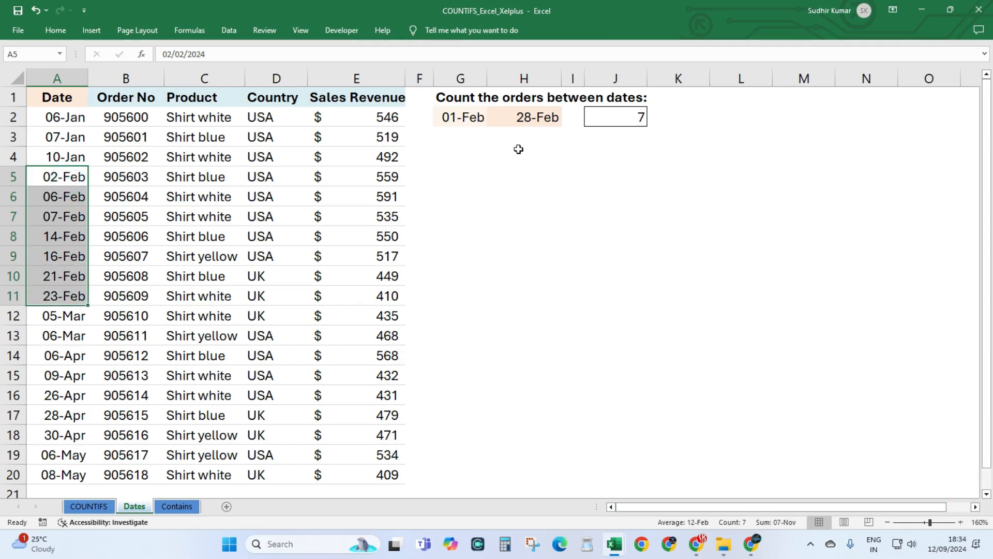
# - Change the end date in H2 to 28/04/2024 and check the matching dates in A5:A17
pyautogui.doubleClick(518, 118)
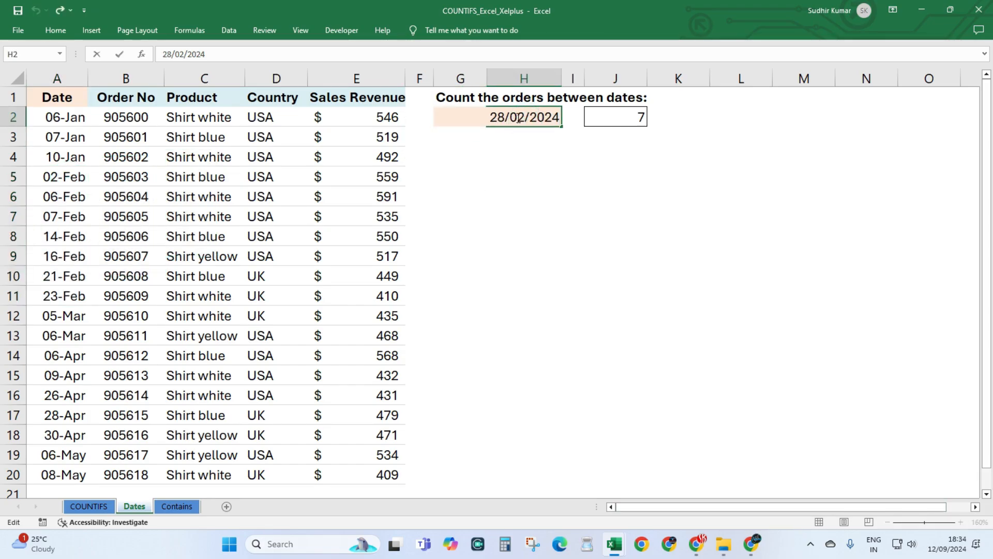
pyautogui.press('BackSpace')
pyautogui.write('4')
pyautogui.press('Return')
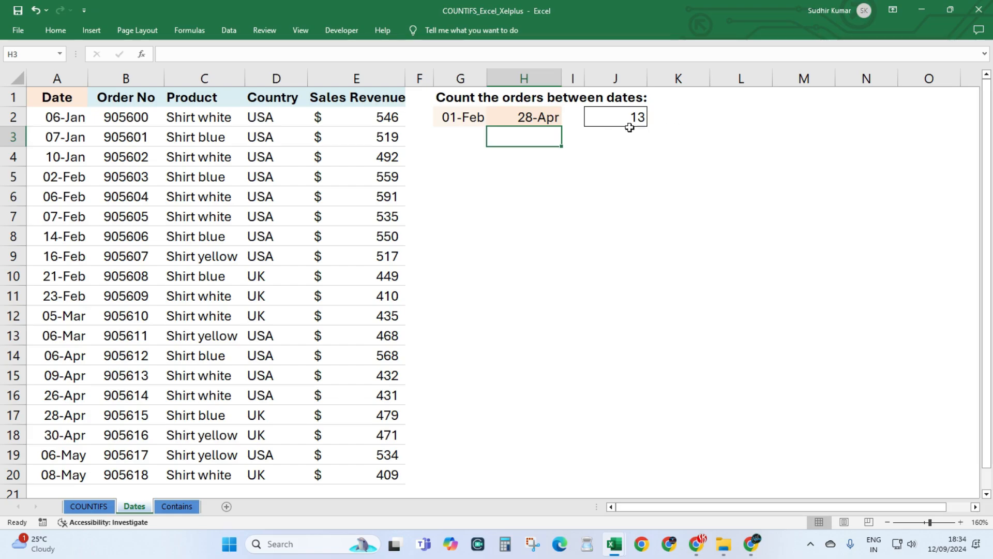
pyautogui.moveTo(62, 177); pyautogui.dragTo(65, 414)
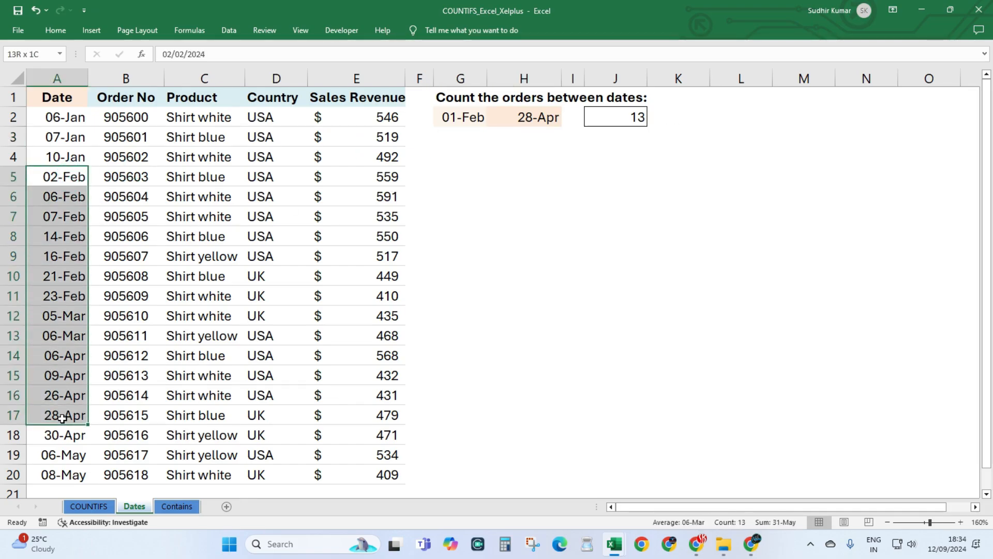
# - Copy the COUNTIFS formula from J2 and paste it as text into an empty cell below the dates
pyautogui.click(592, 127)
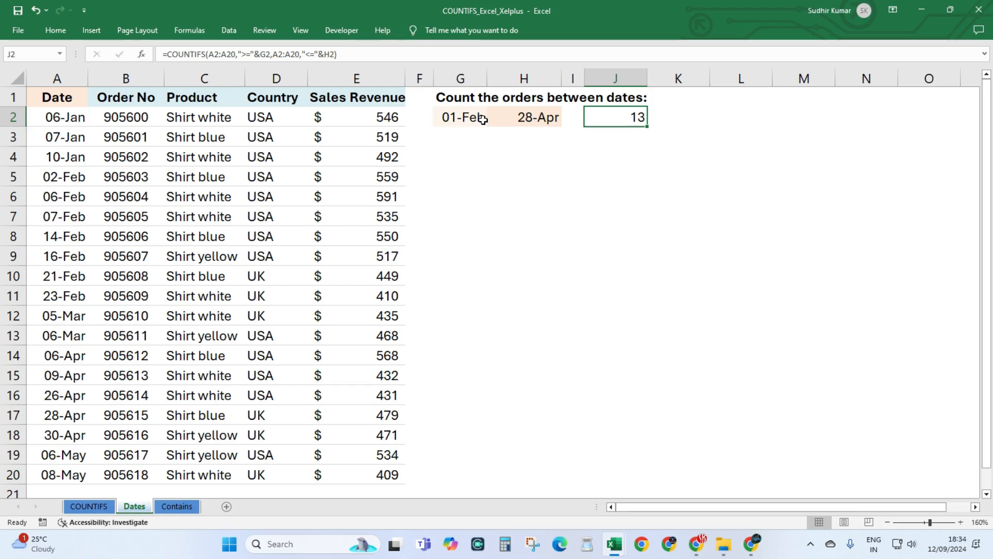
pyautogui.press('F2')
pyautogui.moveTo(893, 118); pyautogui.dragTo(571, 128)
pyautogui.hotkey('ctrl', 'c')
pyautogui.press('Escape')
pyautogui.doubleClick(488, 266)
pyautogui.write("'")
pyautogui.hotkey('ctrl', 'v')
pyautogui.click(539, 315)
# - Switch to the Contains sheet and autofit the Sales Revenue column to its contents
pyautogui.click(180, 504)
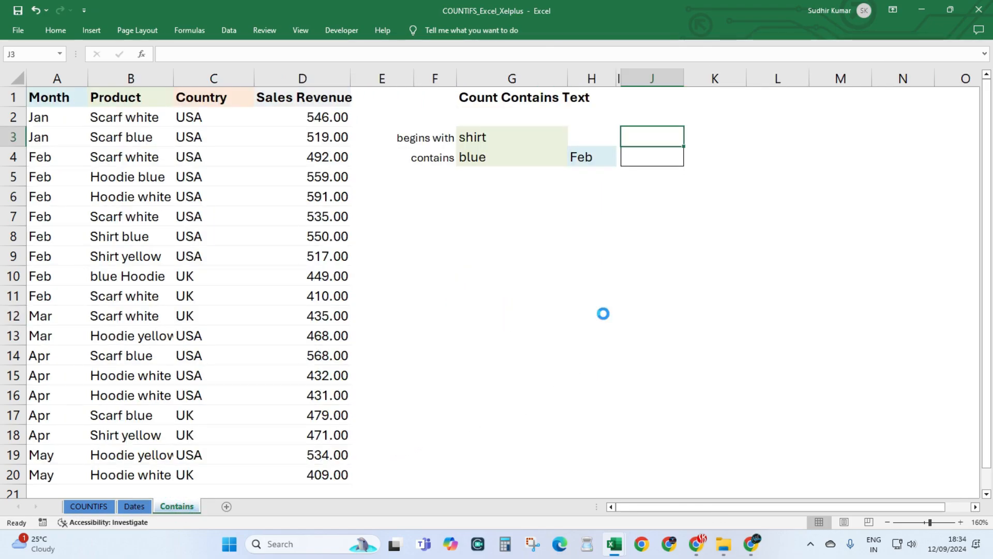
pyautogui.moveTo(57, 100); pyautogui.dragTo(303, 467)
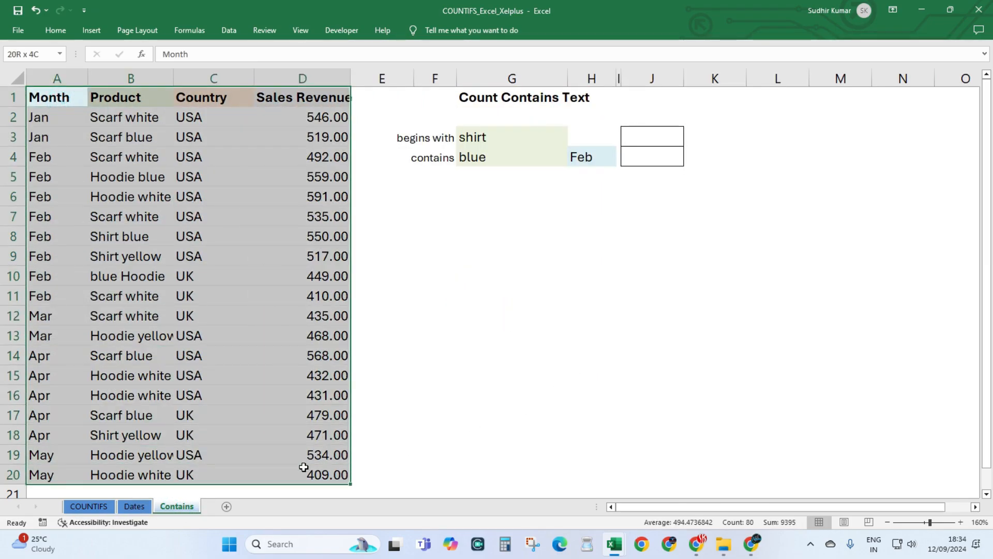
pyautogui.doubleClick(350, 80)
pyautogui.click(469, 189)
# - Examine the begins-with criterion in G3 and the Shirt products in B8, B9 and B18
pyautogui.click(497, 136)
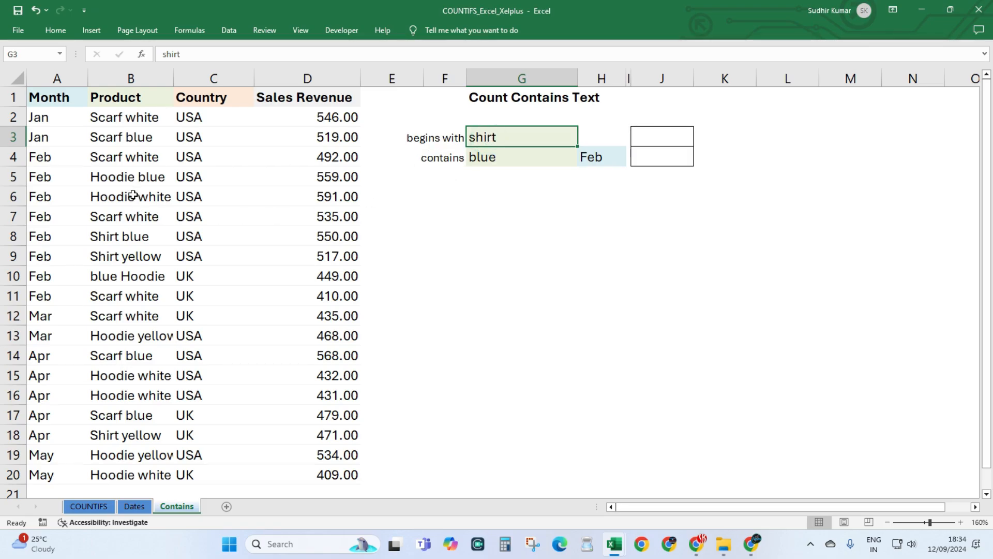
pyautogui.click(106, 236)
pyautogui.click(105, 259)
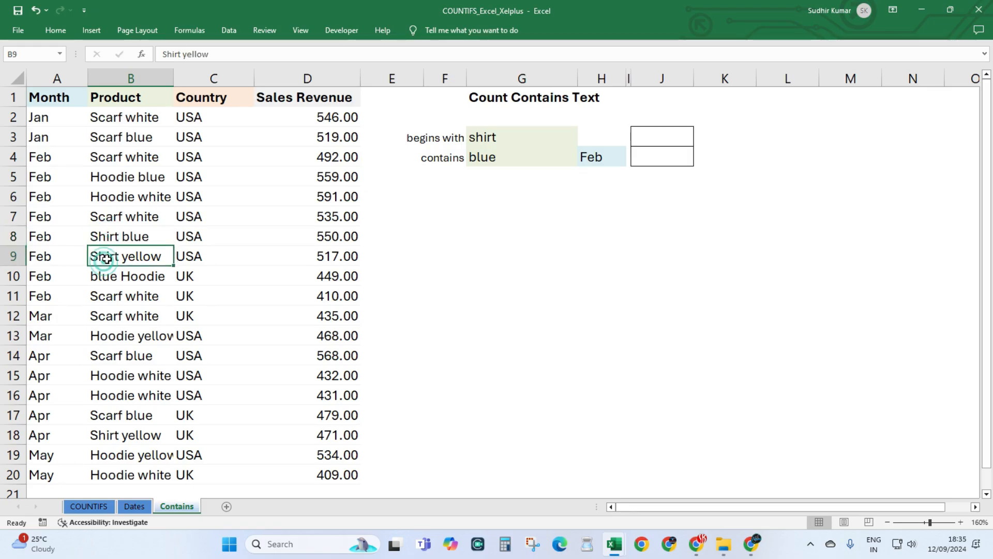
pyautogui.click(110, 437)
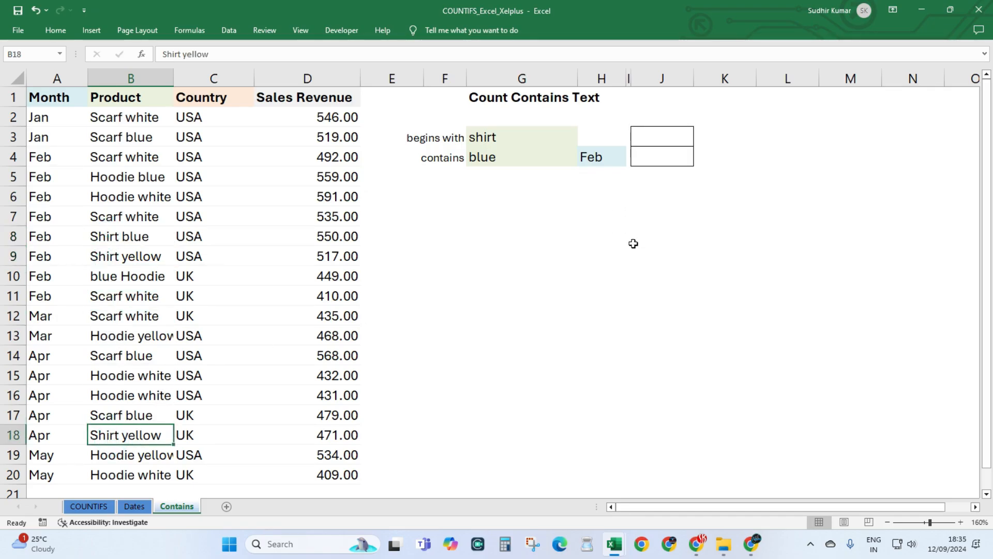
# - Enter a COUNTIF formula in J3 that tests the Product range B2:B20 against the criterion in G3
pyautogui.click(650, 138)
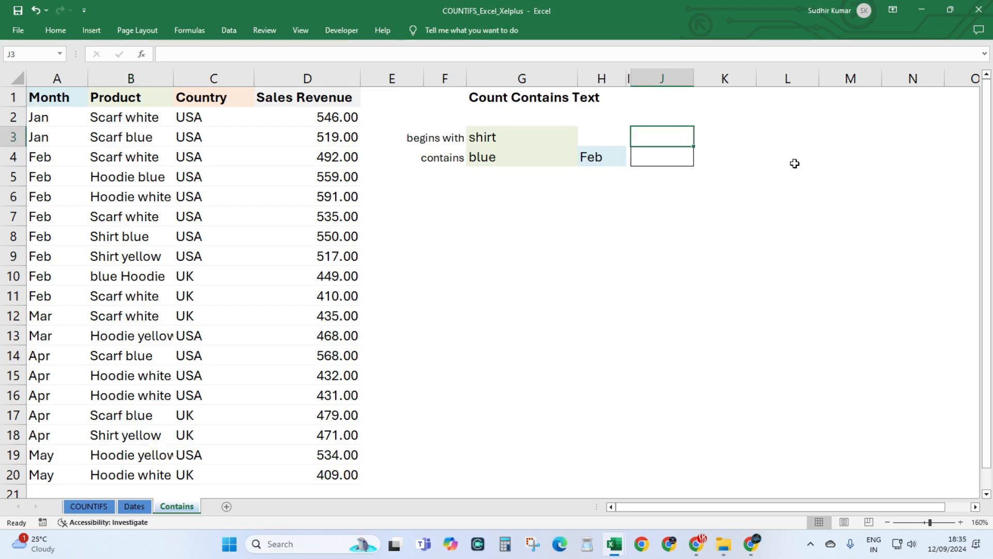
pyautogui.write('=counta')
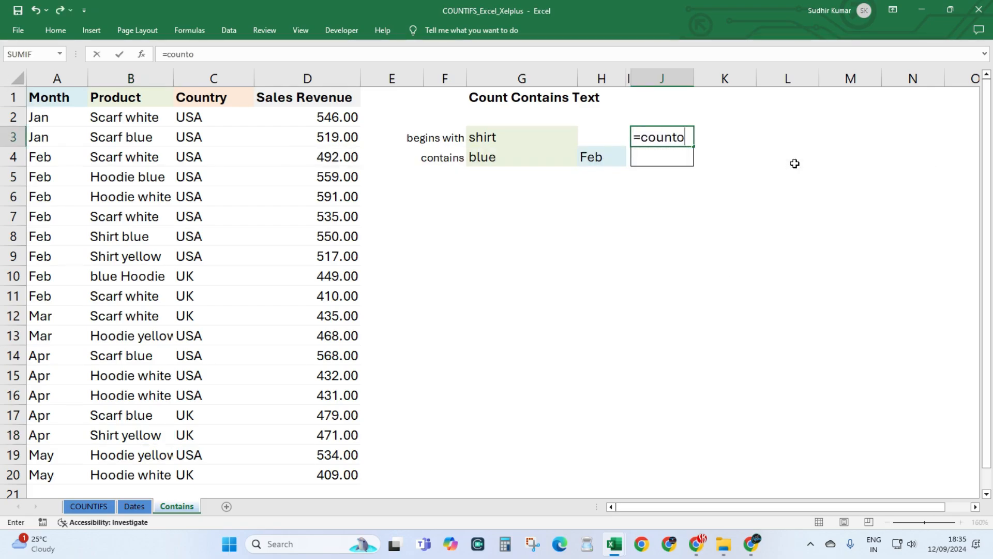
pyautogui.press('BackSpace')
pyautogui.press('Down')
pyautogui.press('Down')
pyautogui.press('Tab')
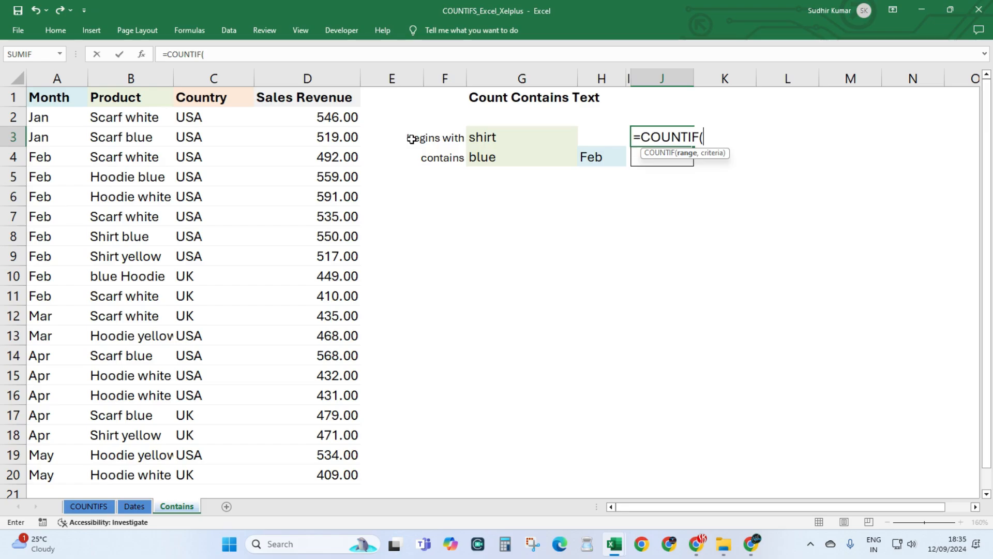
pyautogui.moveTo(106, 118); pyautogui.dragTo(129, 464)
pyautogui.write(',')
pyautogui.click(508, 136)
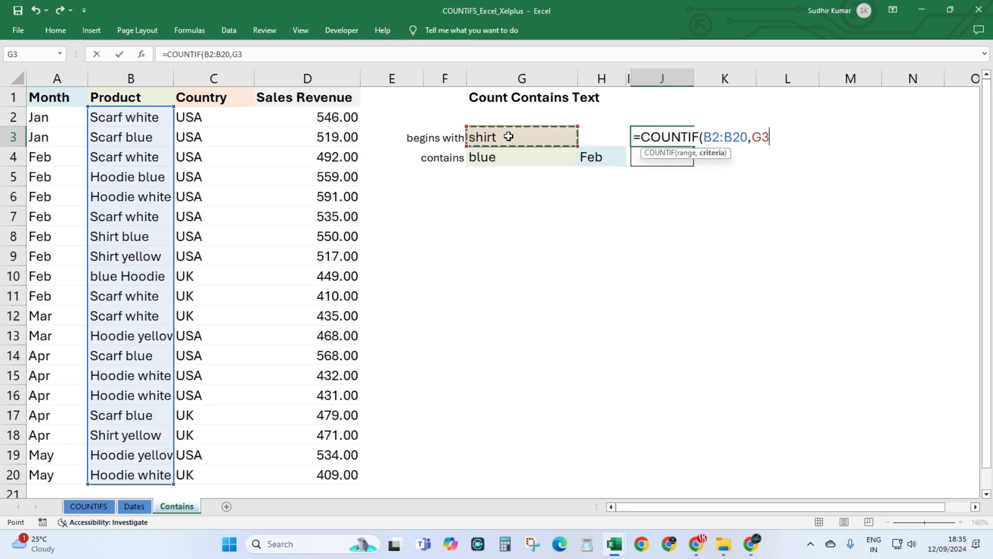
pyautogui.write(')')
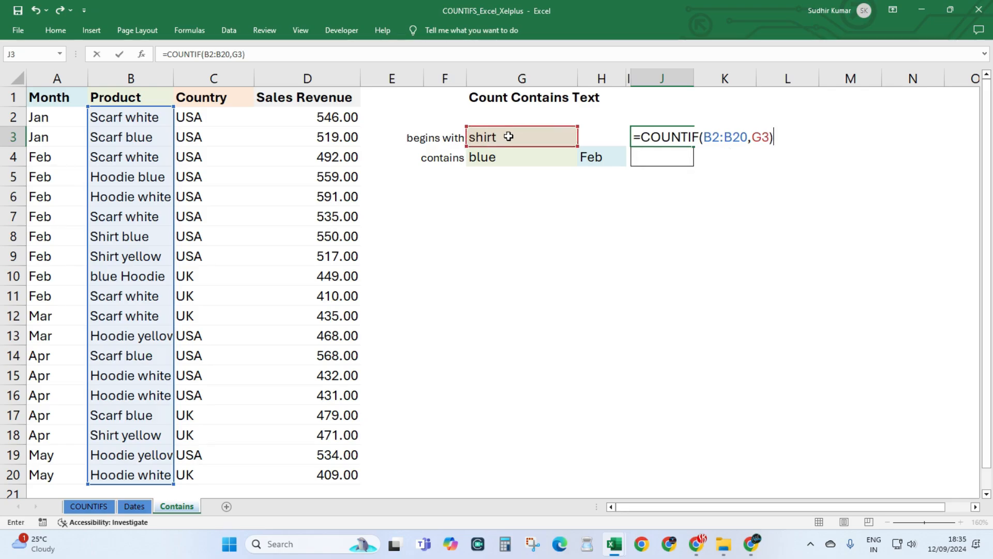
pyautogui.press('Return')
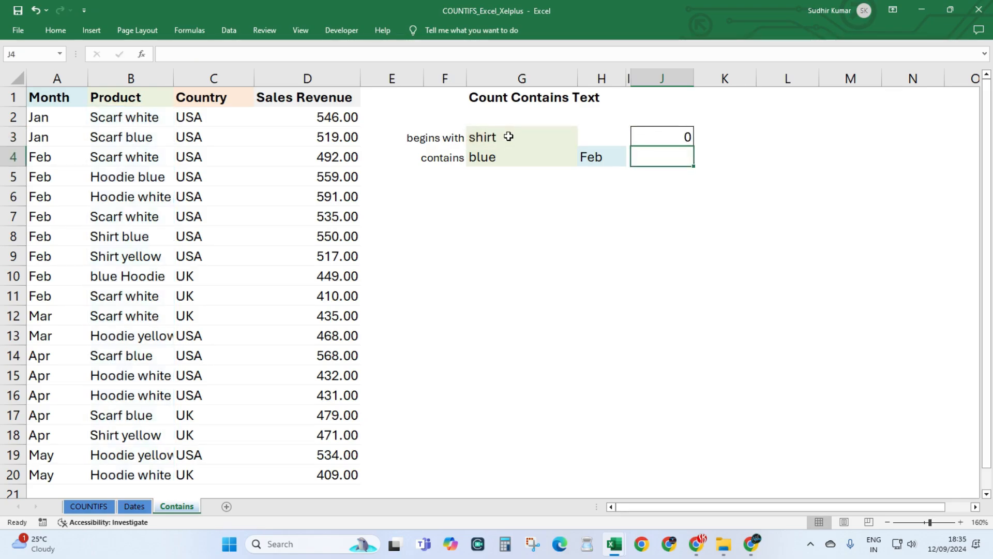
# - Try shortening the product in B8 to "Shirt" to see its effect on J3, and undo the edit
pyautogui.click(509, 136)
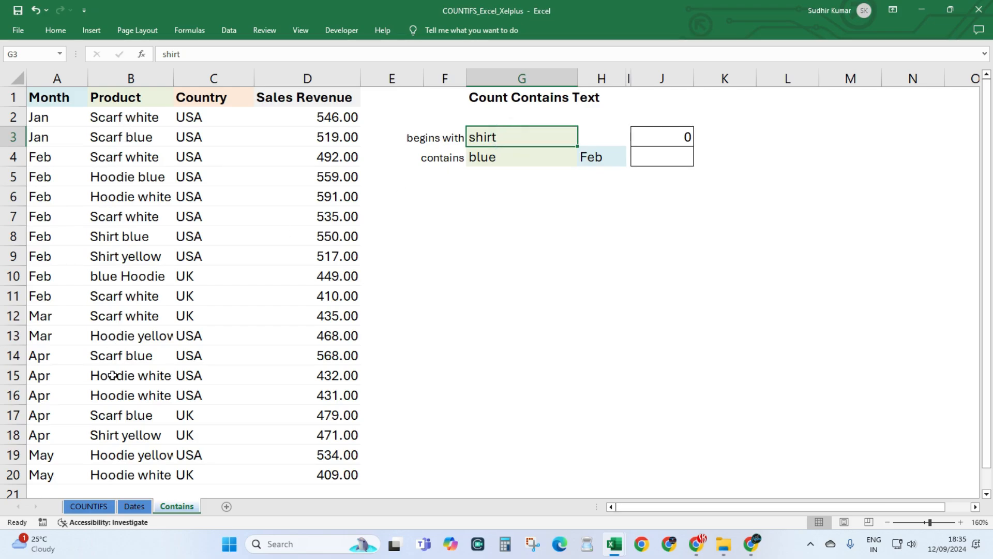
pyautogui.doubleClick(138, 236)
pyautogui.moveTo(153, 236); pyautogui.dragTo(122, 237)
pyautogui.press('BackSpace')
pyautogui.press('Return')
pyautogui.click(123, 237)
pyautogui.doubleClick(122, 238)
pyautogui.click(512, 124)
pyautogui.click(652, 137)
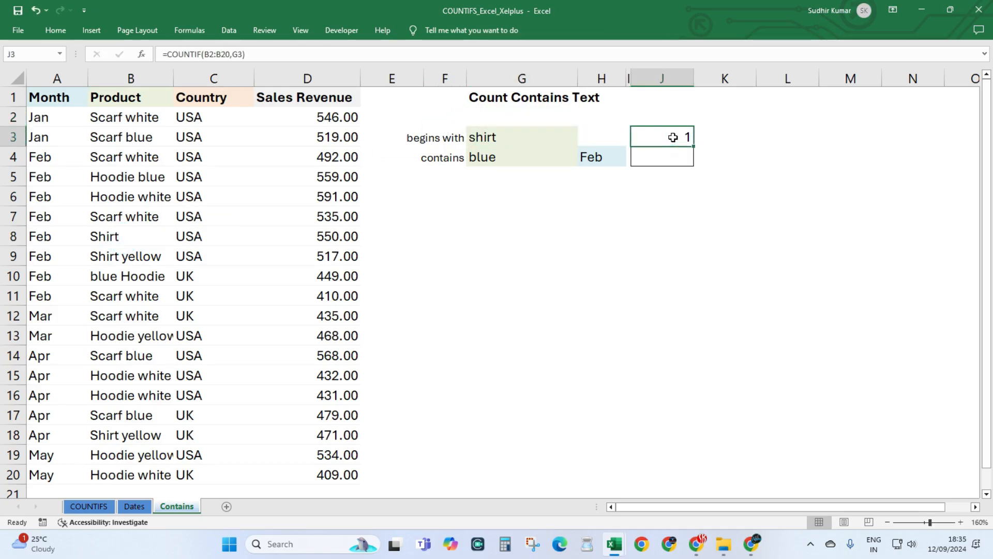
pyautogui.hotkey('ctrl', 'z')
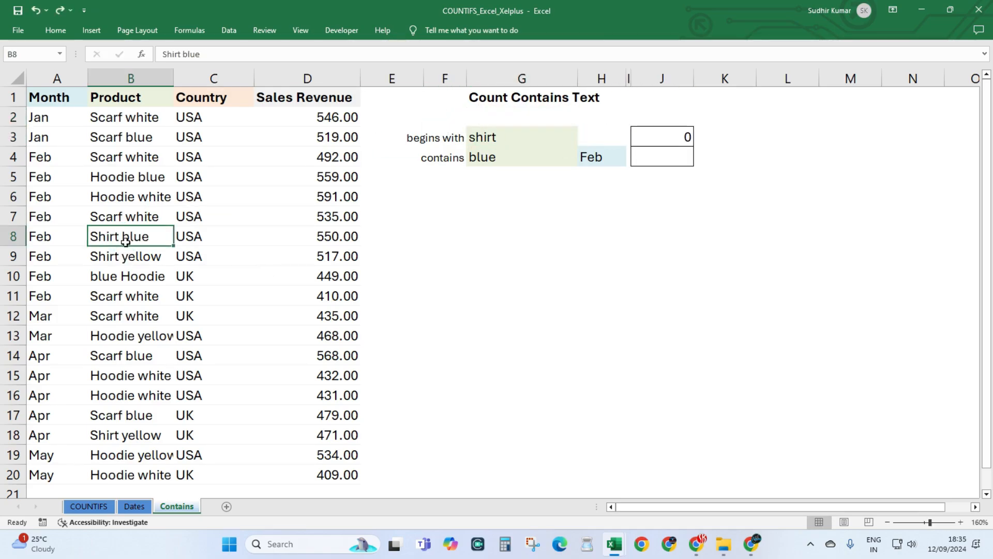
# - Add a wildcard to the begins-with criterion in G3 to make it "shirt*", and check the count in J3
pyautogui.doubleClick(93, 235)
pyautogui.doubleClick(95, 235)
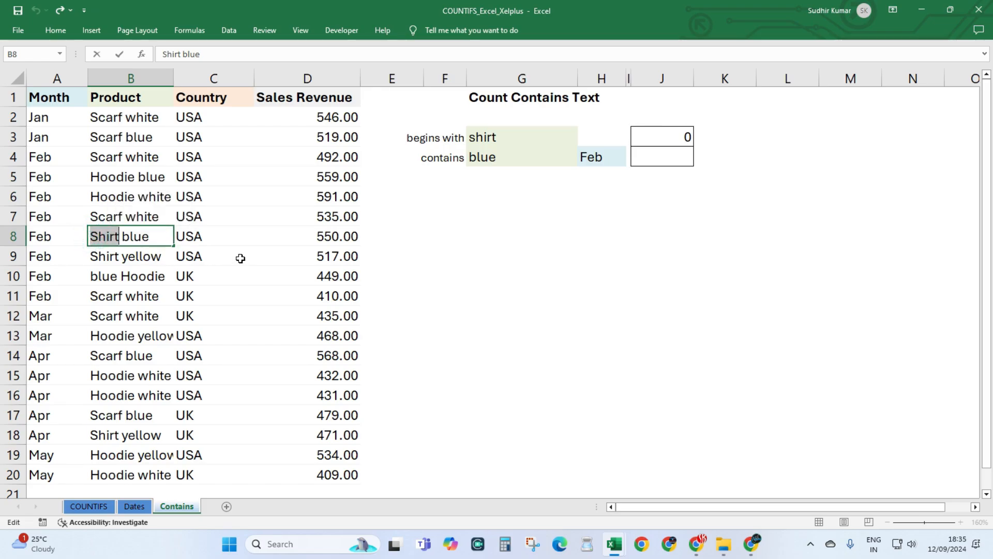
pyautogui.click(645, 133)
pyautogui.click(517, 137)
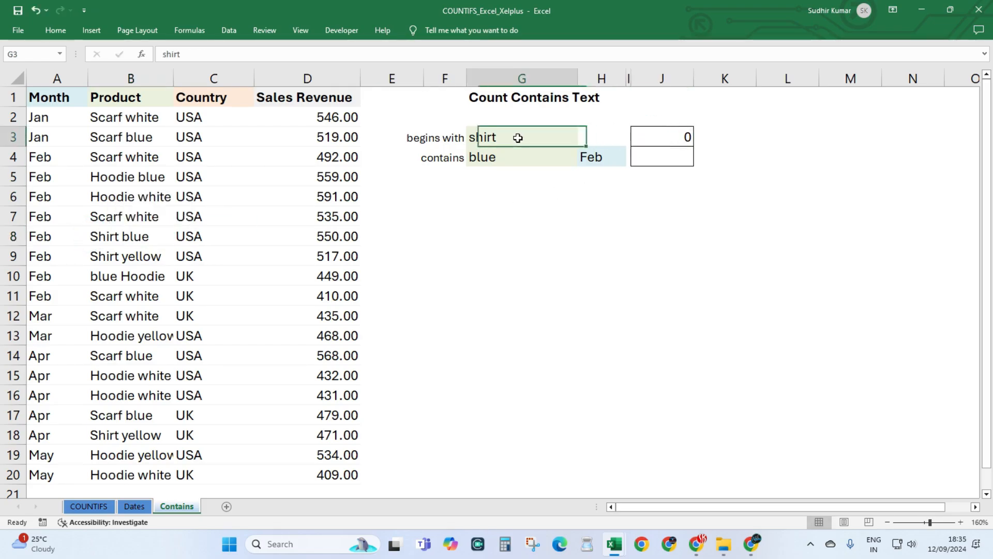
pyautogui.doubleClick(518, 137)
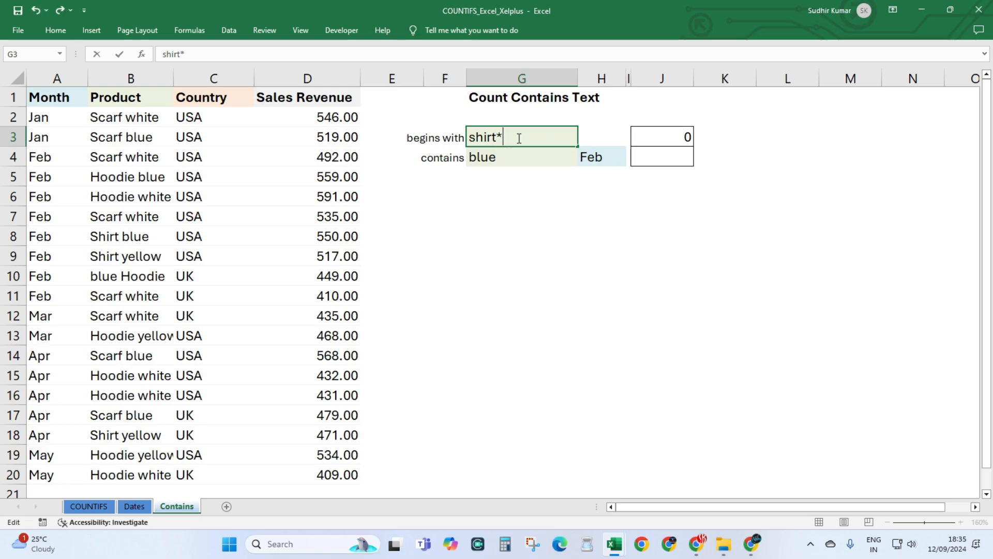
pyautogui.press('Return')
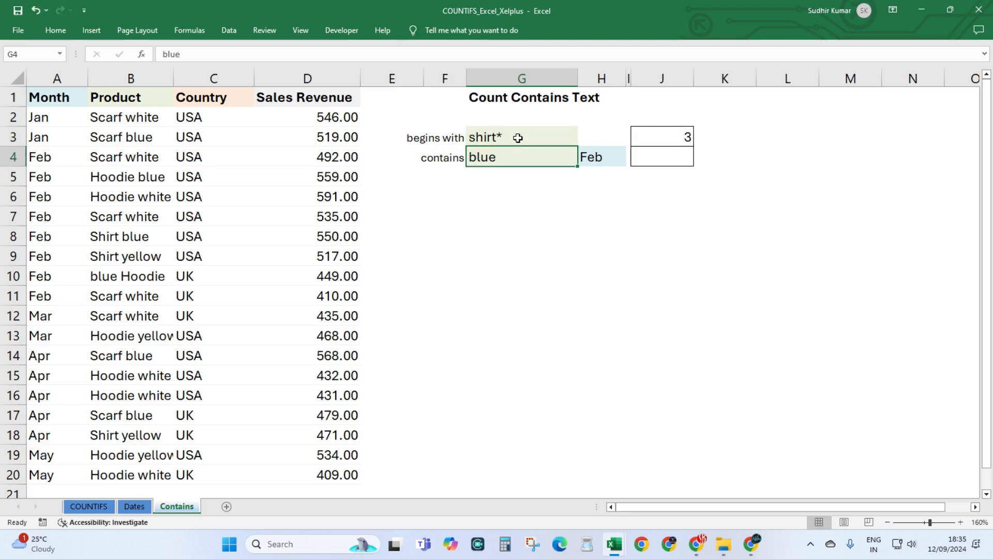
pyautogui.click(518, 137)
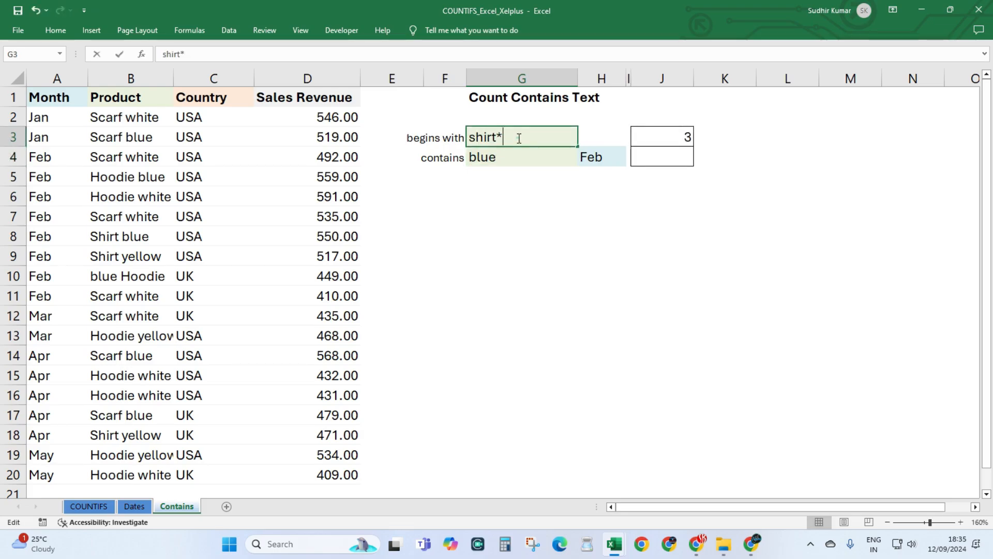
pyautogui.doubleClick(511, 137)
pyautogui.moveTo(465, 138); pyautogui.dragTo(487, 141)
pyautogui.click(640, 138)
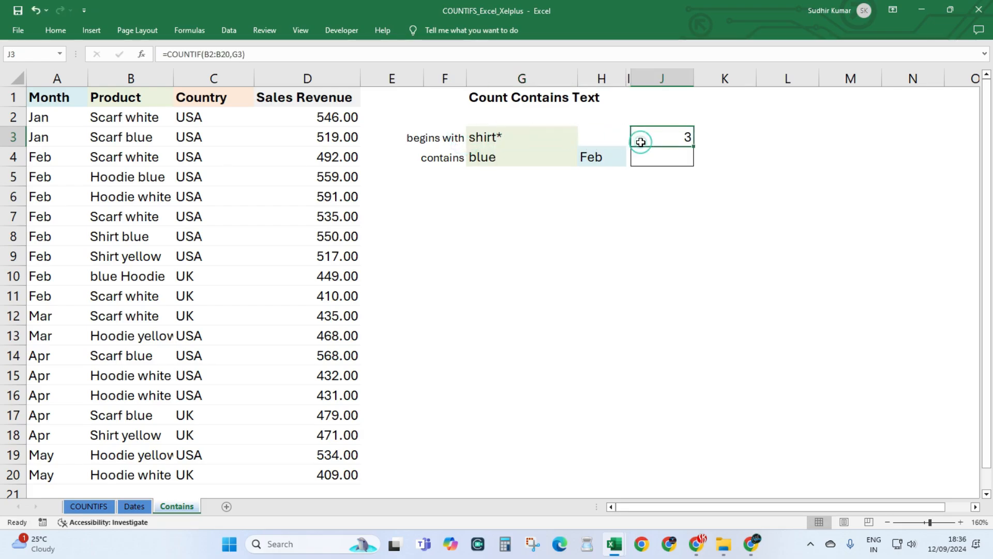
# - Examine the "blue" and "Feb" criteria in G4 and H4 and the products in column B that contain blue
pyautogui.click(507, 157)
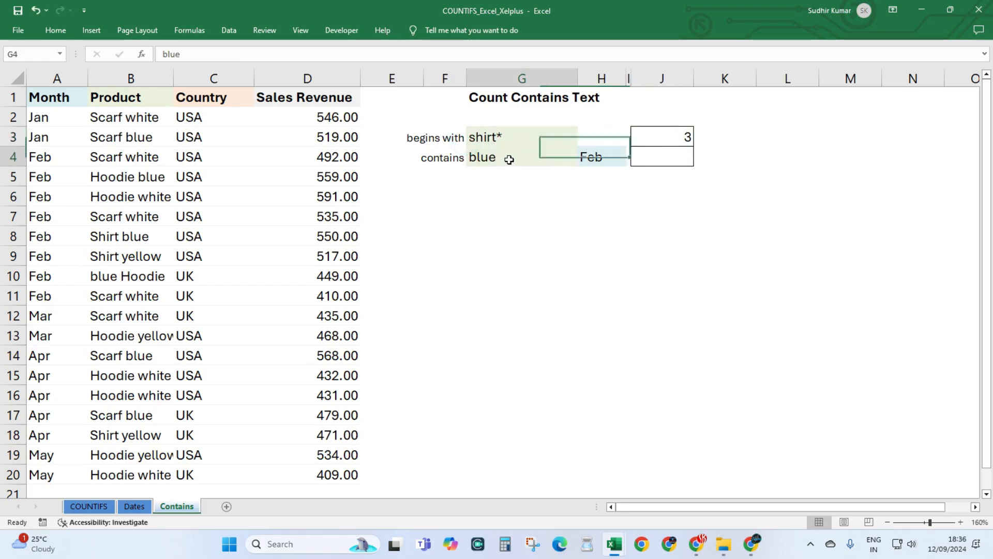
pyautogui.click(604, 154)
pyautogui.click(495, 154)
pyautogui.moveTo(138, 129); pyautogui.dragTo(138, 452)
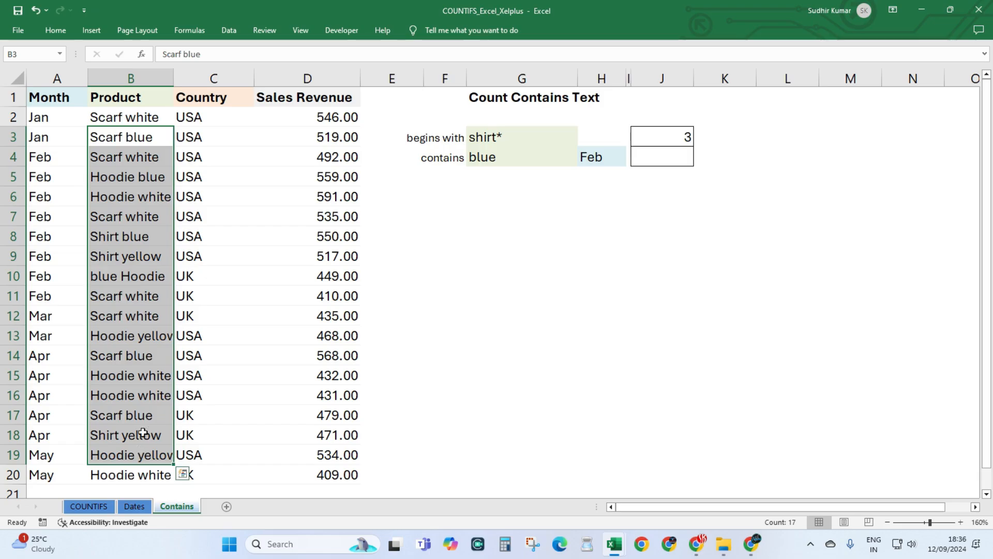
pyautogui.click(141, 137)
pyautogui.click(150, 178)
pyautogui.click(149, 236)
pyautogui.click(145, 356)
pyautogui.click(146, 415)
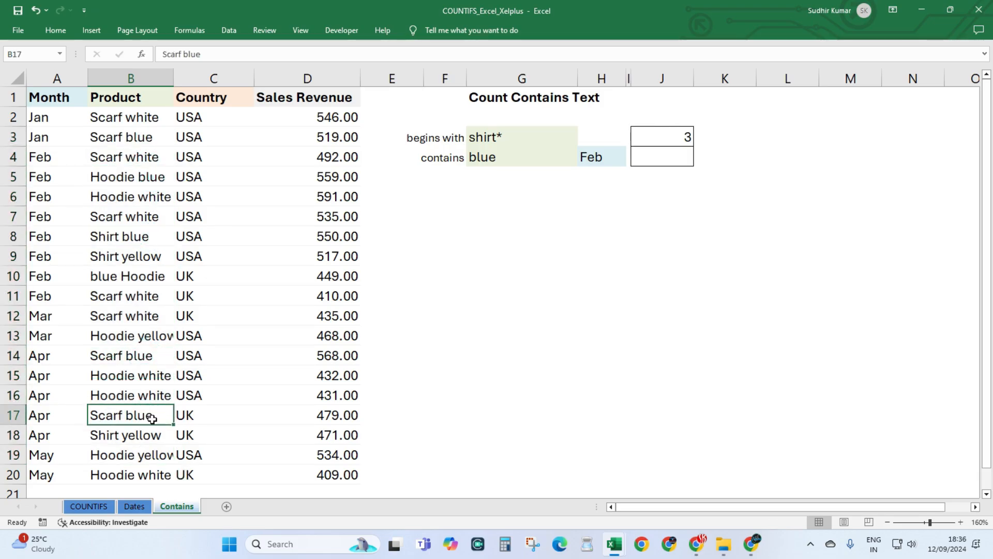
pyautogui.click(147, 236)
pyautogui.click(150, 178)
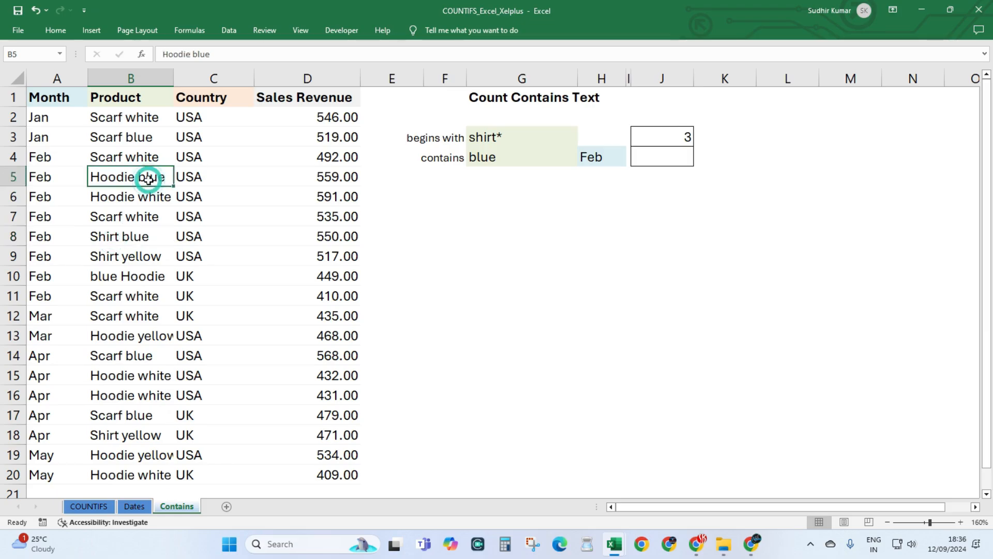
pyautogui.click(132, 278)
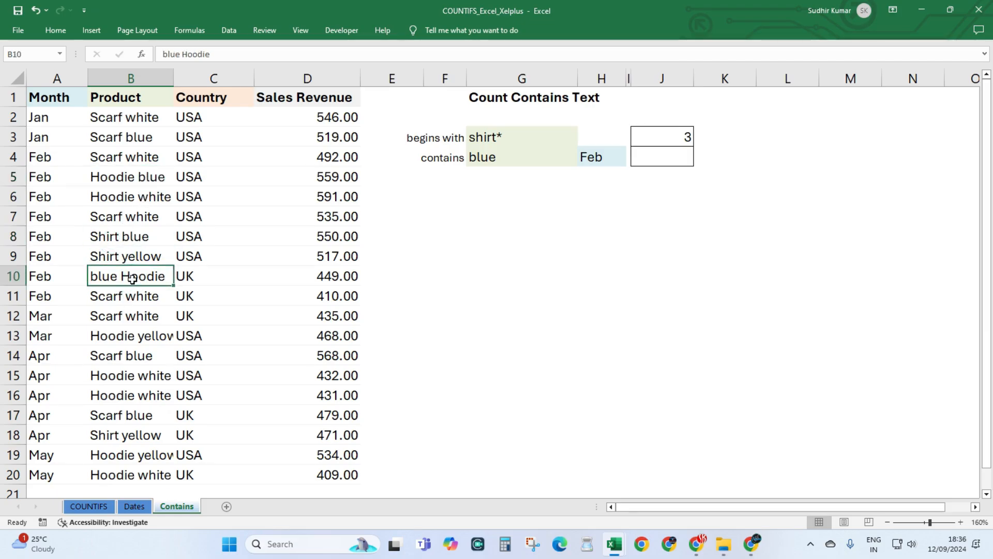
# - Begin a COUNTIFS formula in J4 with the Month range A2:A20 as the first criteria range
pyautogui.click(677, 158)
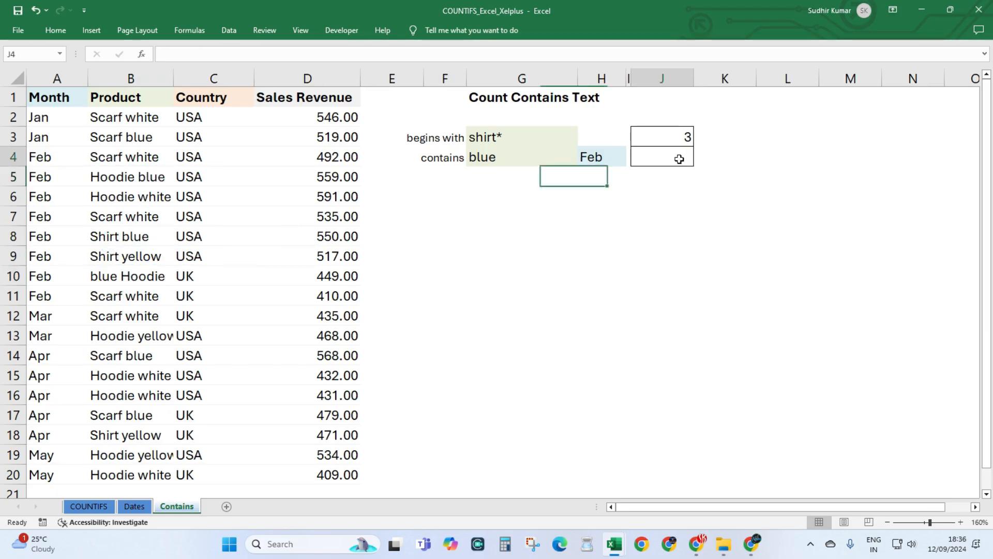
pyautogui.write('=countif')
pyautogui.press('Tab')
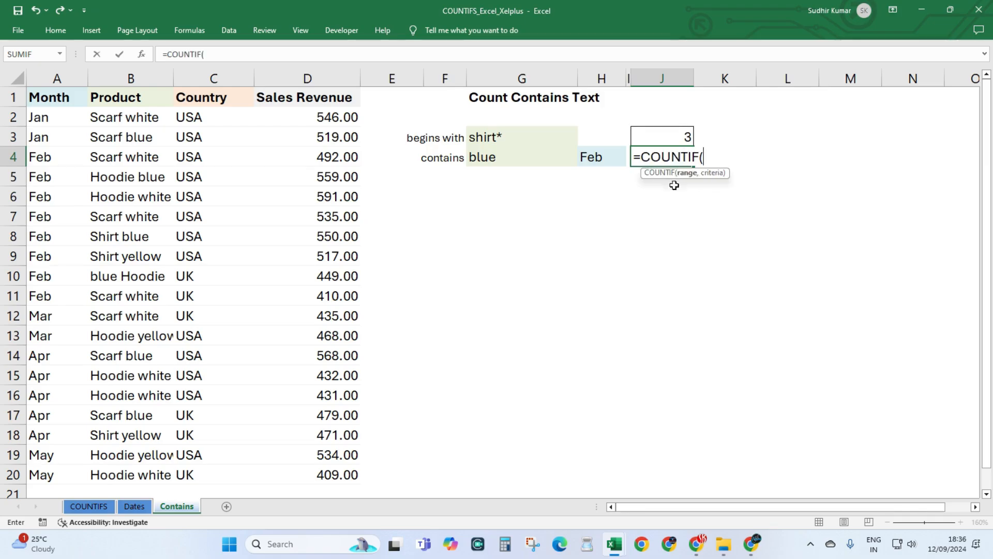
pyautogui.moveTo(57, 118); pyautogui.dragTo(45, 476)
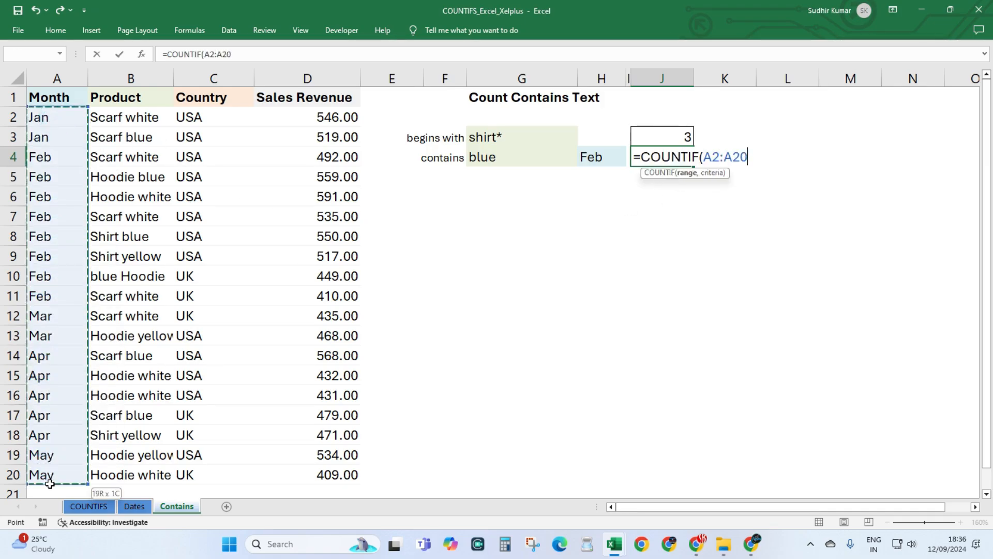
pyautogui.click(698, 157)
pyautogui.write('S')
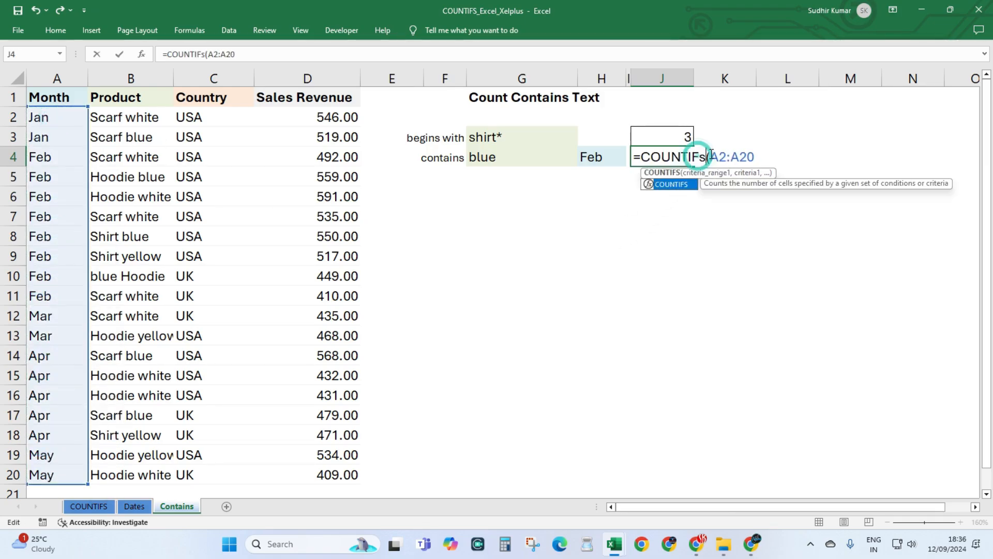
pyautogui.click(764, 165)
pyautogui.write(',')
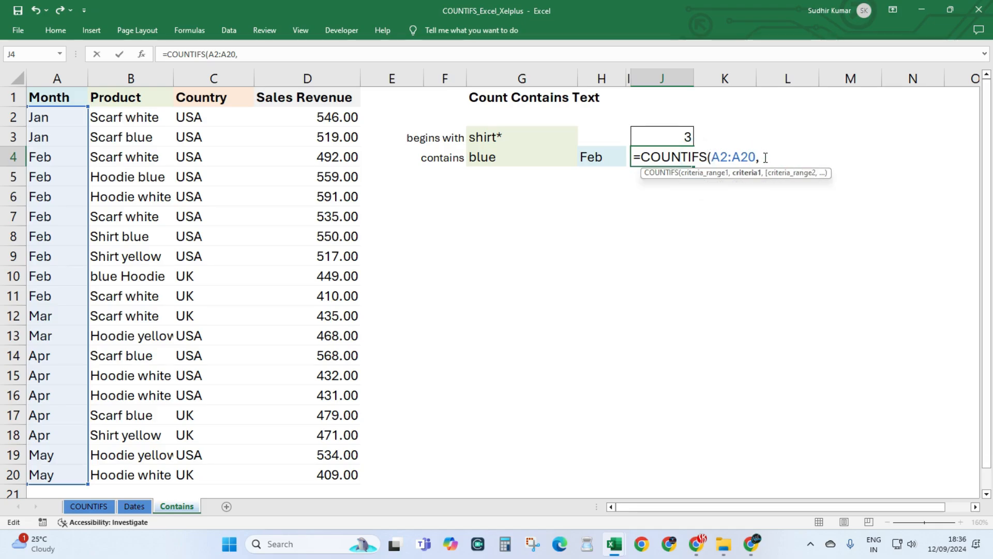
# - Complete the J4 COUNTIFS formula with H4 as the month criterion and Product range B2:B20 tested against G4
pyautogui.click(489, 156)
pyautogui.write(',')
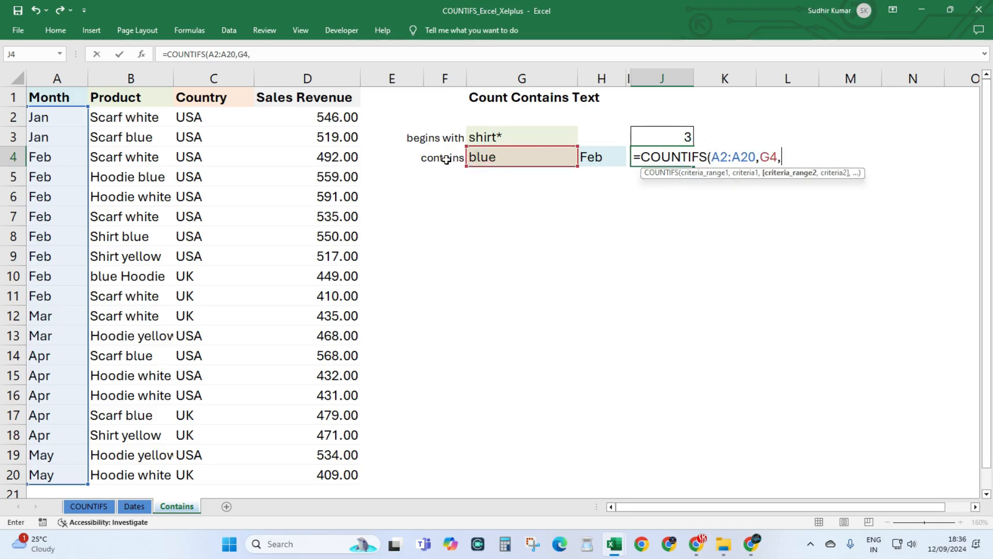
pyautogui.moveTo(533, 148); pyautogui.dragTo(616, 157)
pyautogui.moveTo(137, 117); pyautogui.dragTo(138, 475)
pyautogui.write(',')
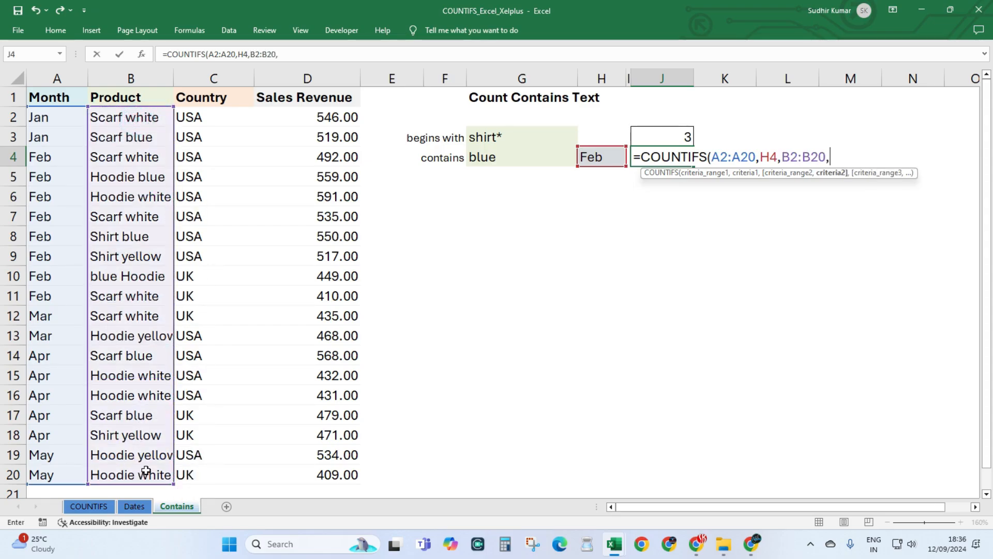
pyautogui.click(503, 160)
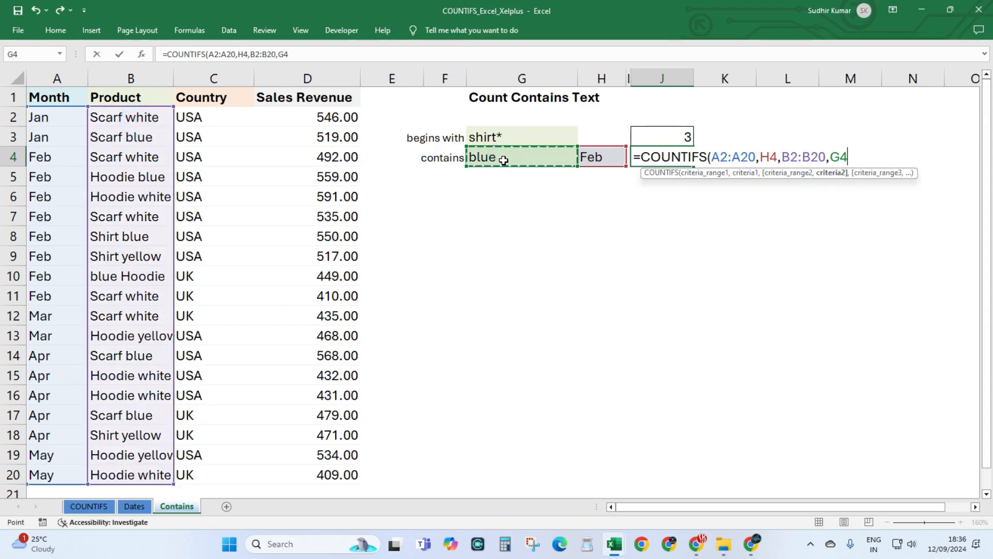
pyautogui.write(')')
pyautogui.press('Return')
pyautogui.press('Up')
# - Add wildcards on both sides of the contains criterion in G4 to make it "*blue*"
pyautogui.click(503, 159)
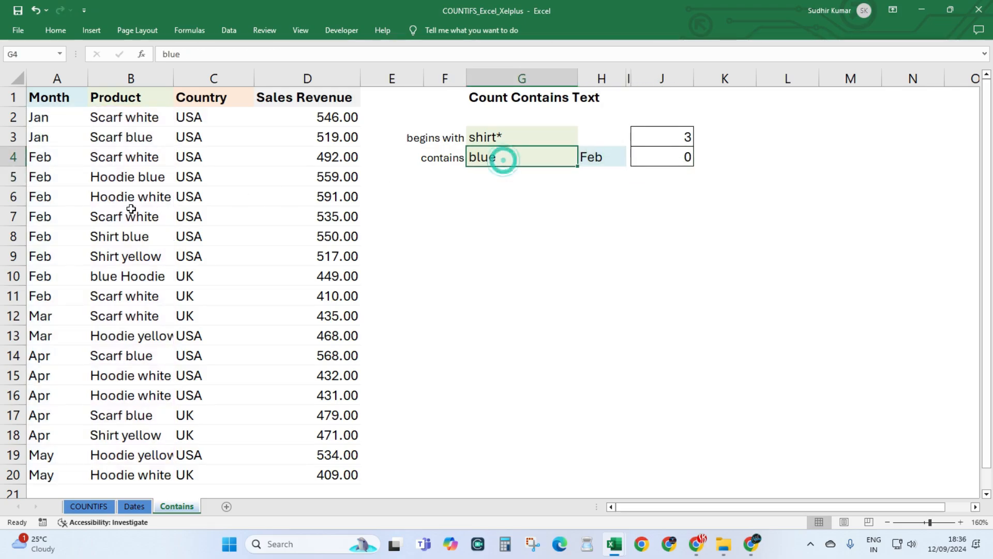
pyautogui.doubleClick(512, 161)
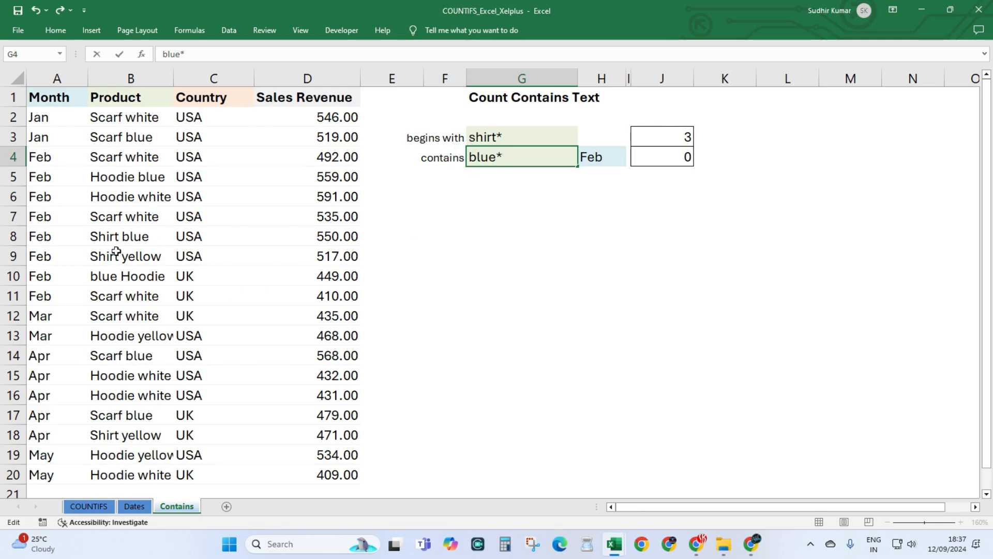
pyautogui.write('*')
pyautogui.press('Return')
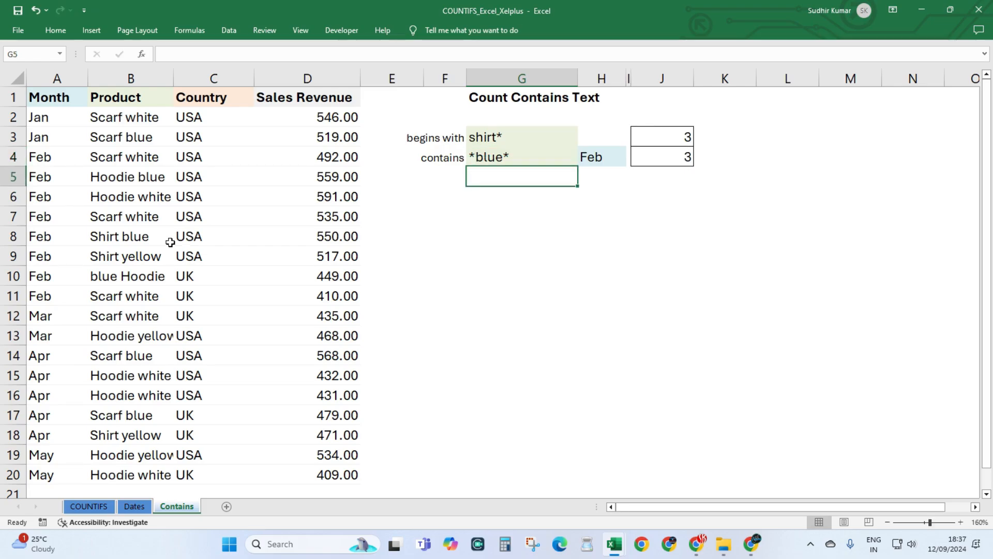
# - Try the criterion in G4 as "blue*" and compare the count in J4 with the products in B10 and B8
pyautogui.click(511, 159)
pyautogui.doubleClick(511, 159)
pyautogui.moveTo(475, 158); pyautogui.dragTo(460, 158)
pyautogui.press('BackSpace')
pyautogui.press('Return')
pyautogui.click(651, 153)
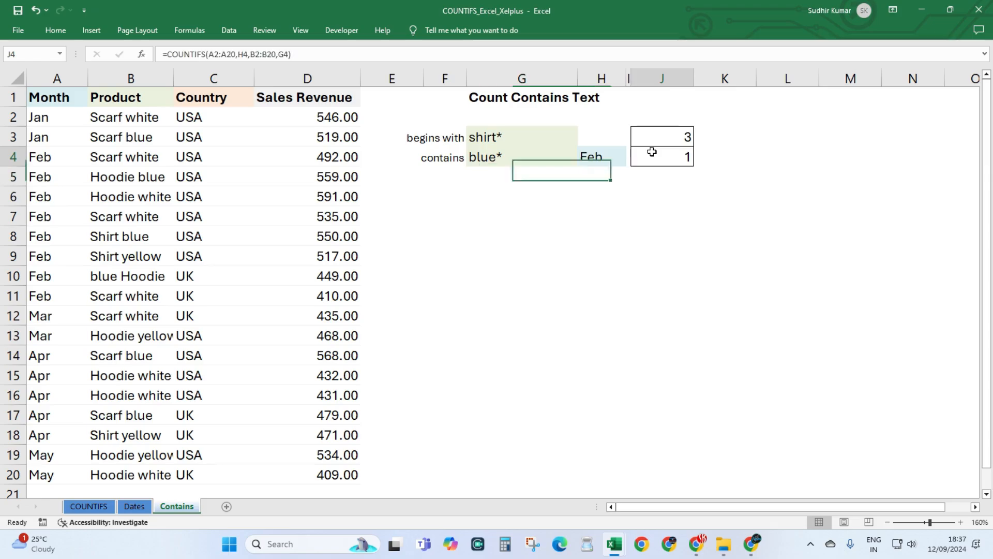
pyautogui.click(117, 276)
pyautogui.doubleClick(127, 276)
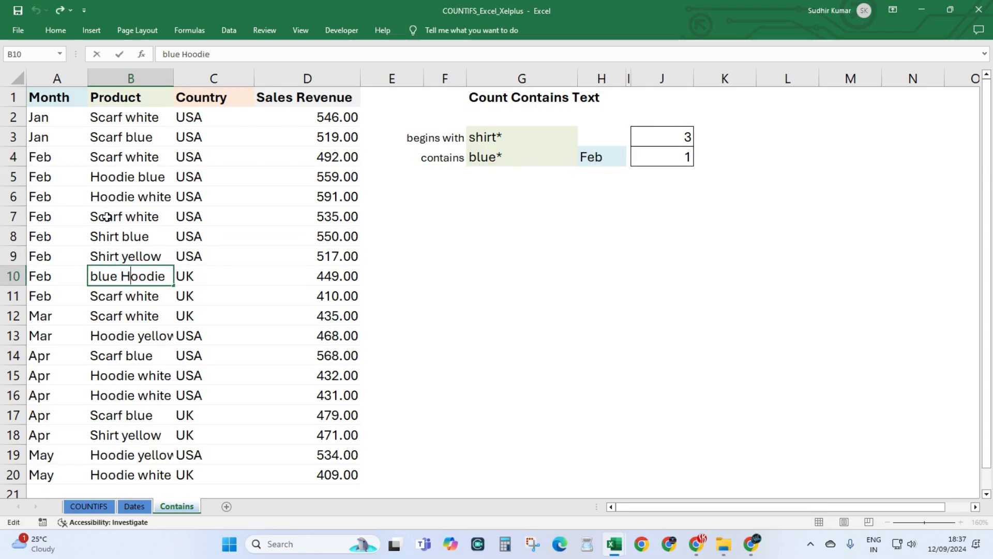
pyautogui.click(129, 238)
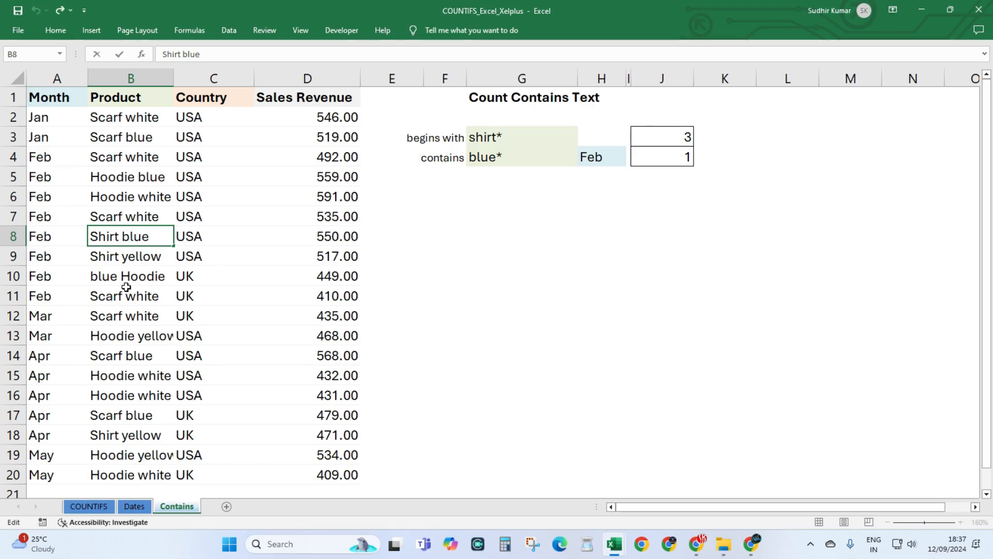
# - Restore the leading wildcard in G4 so the criterion reads "*blue*", and check the count in J4
pyautogui.click(468, 157)
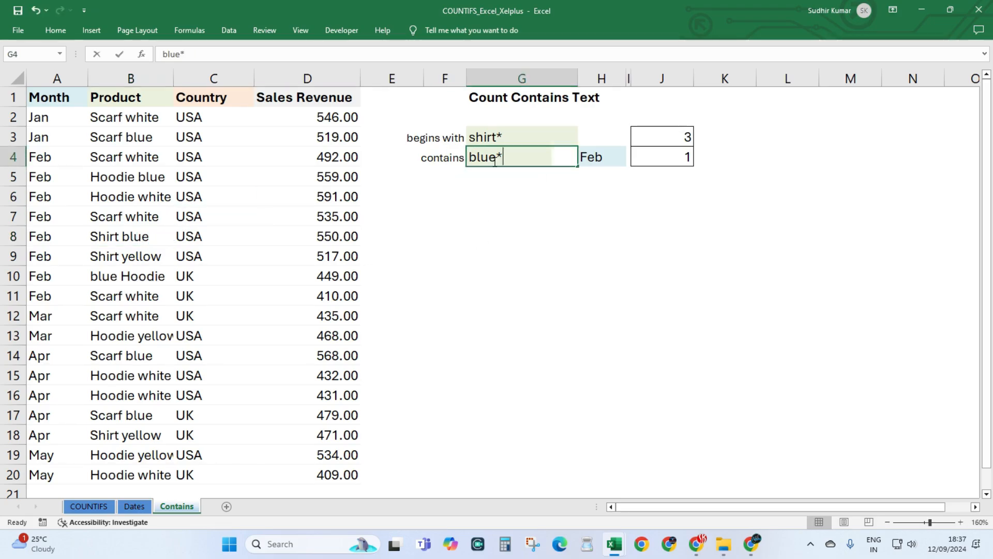
pyautogui.doubleClick(468, 157)
pyautogui.write('*')
pyautogui.press('Return')
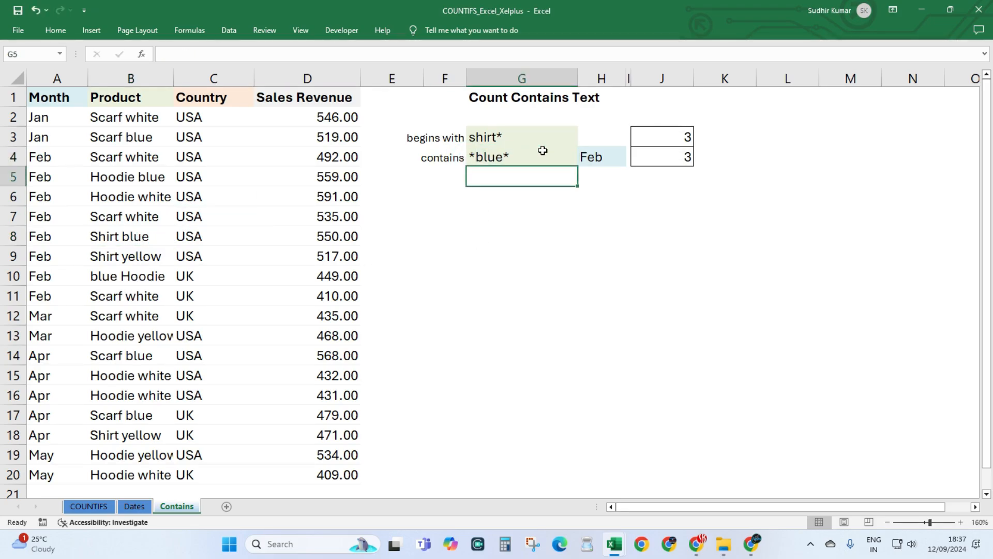
pyautogui.click(668, 158)
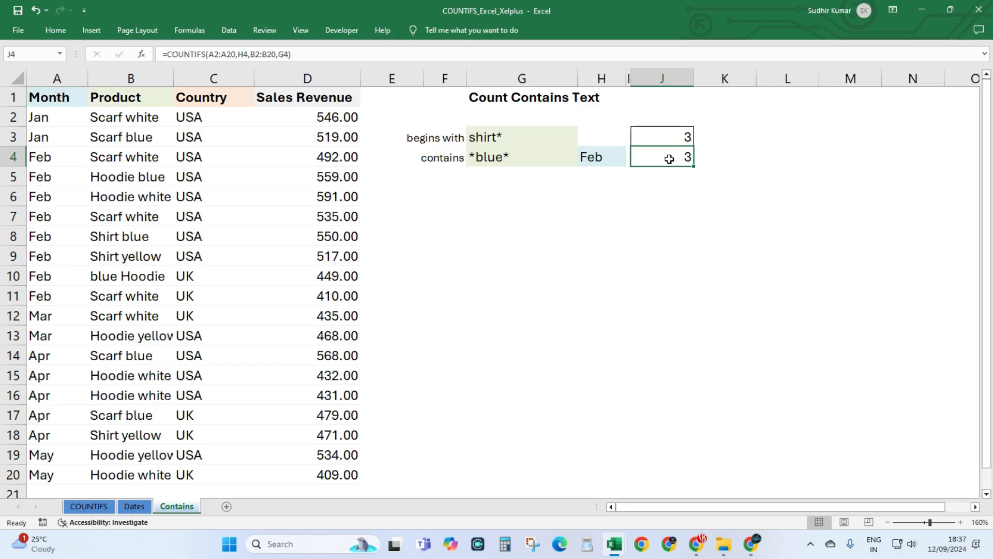